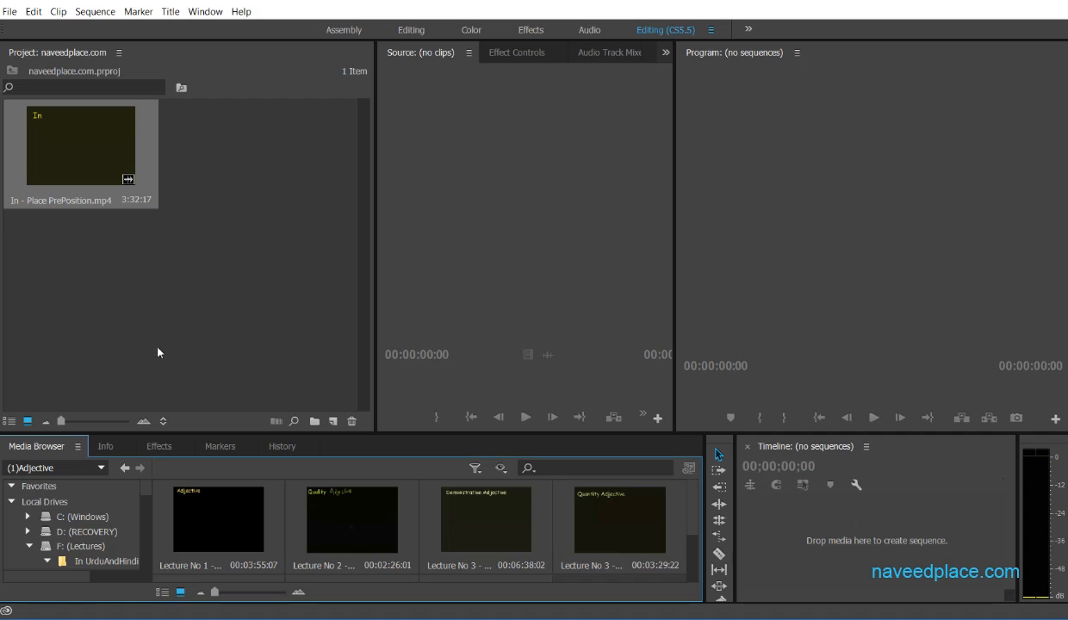
{"action": "right_click", "coordinate": [186, 108]}
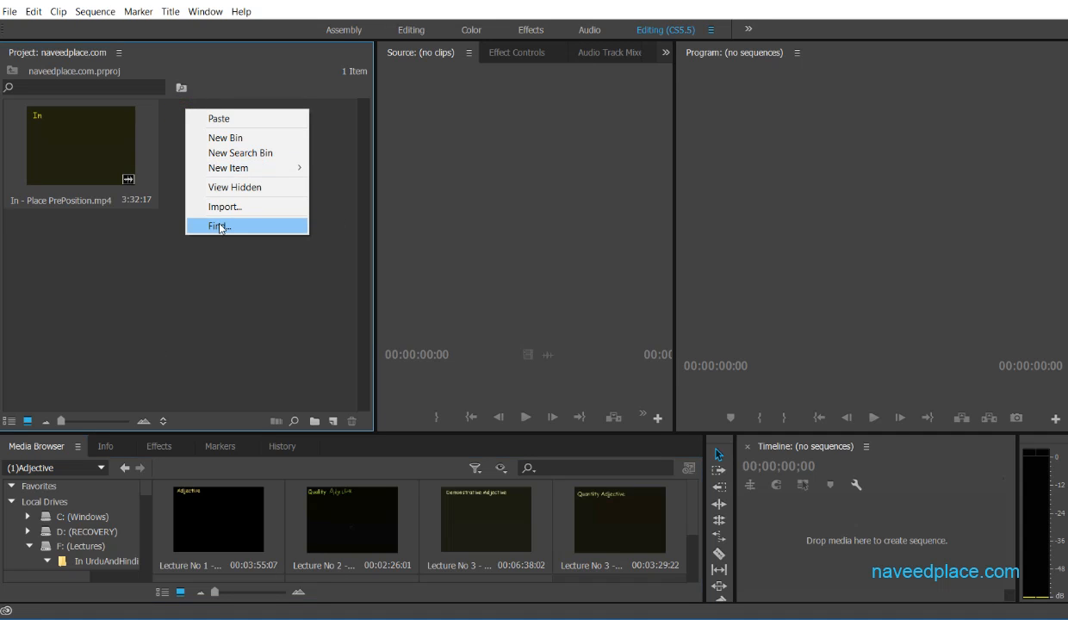
{"action": "mouse_move", "coordinate": [254, 175]}
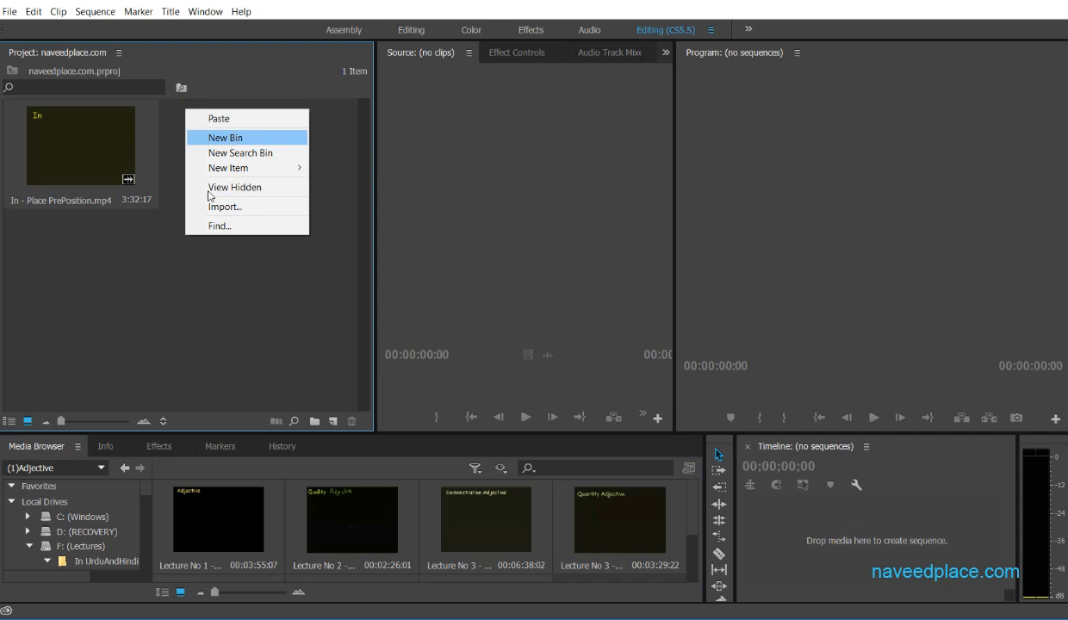
{"action": "left_click", "coordinate": [162, 253]}
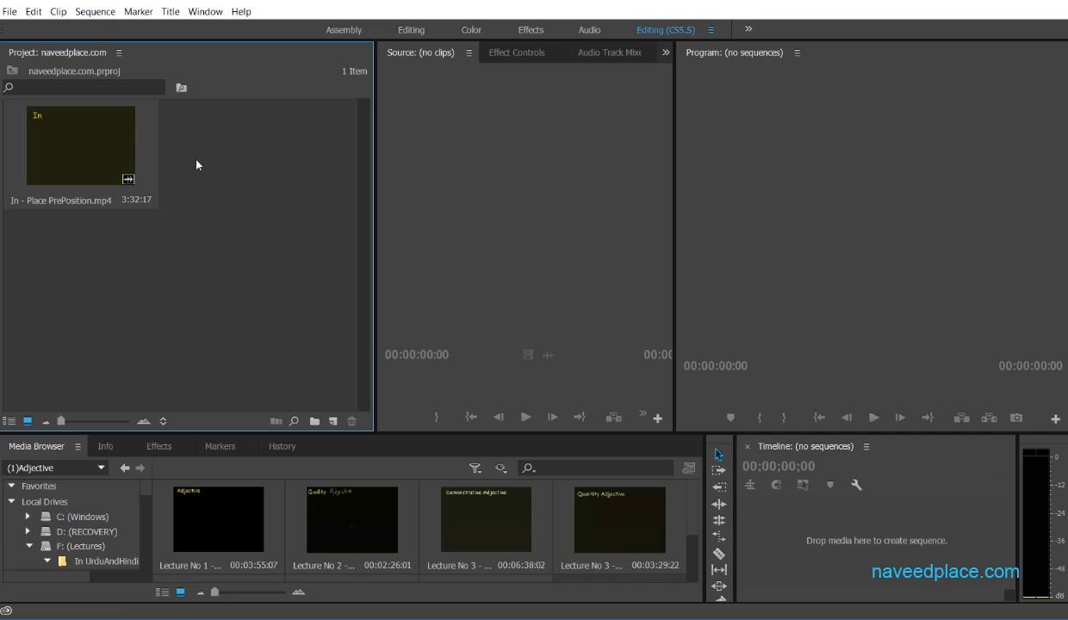
{"action": "right_click", "coordinate": [197, 161]}
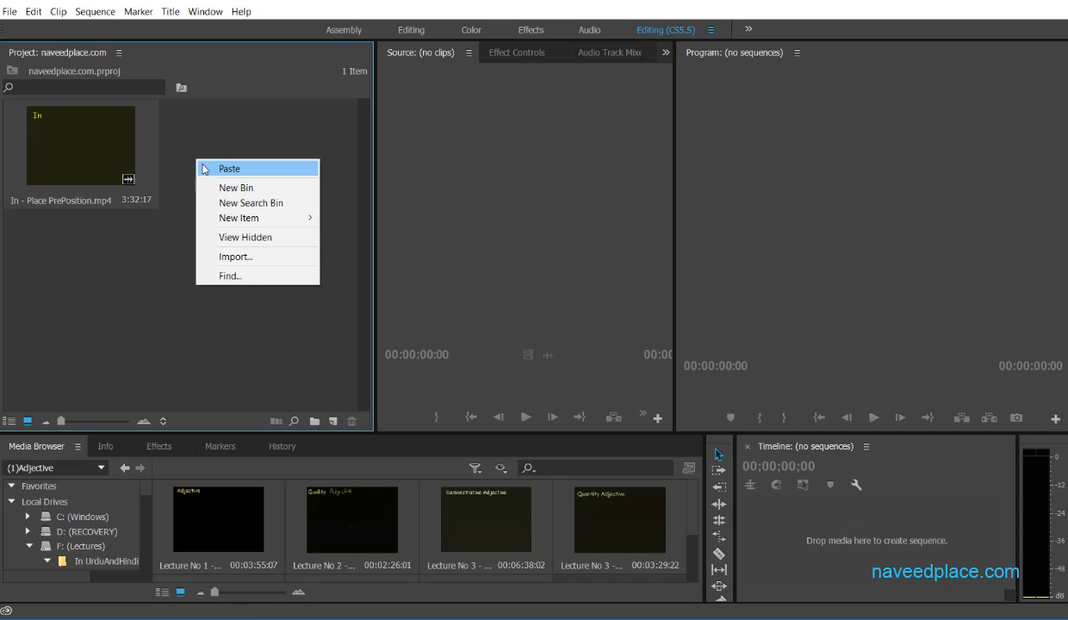
Copy the In - Place PrePosition.mp4 clip and paste a duplicate into the project.
{"action": "left_click", "coordinate": [91, 161]}
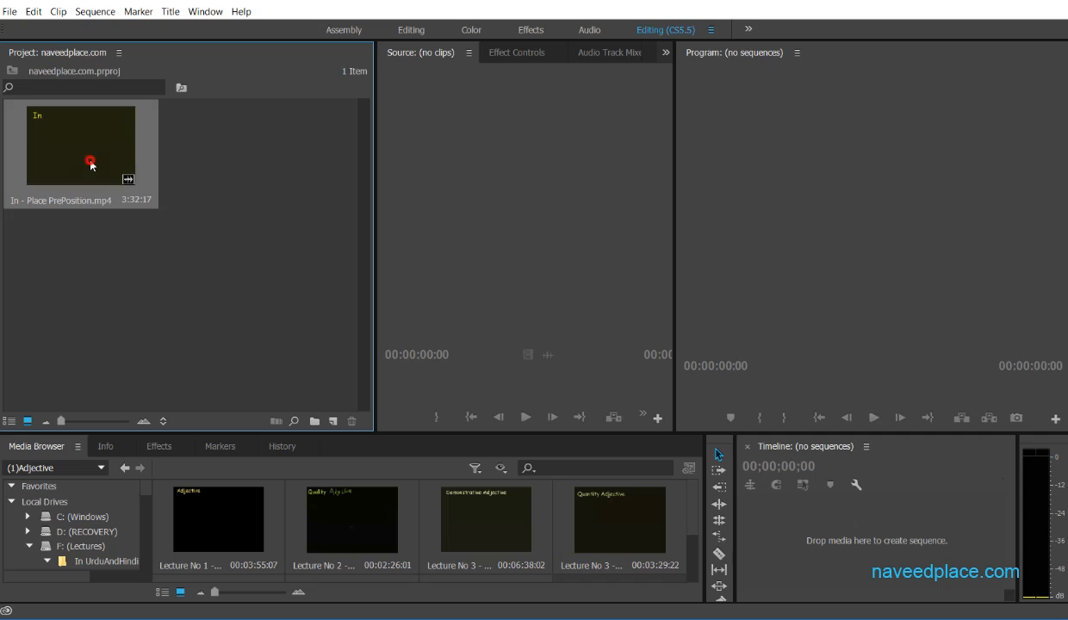
{"action": "right_click", "coordinate": [90, 161]}
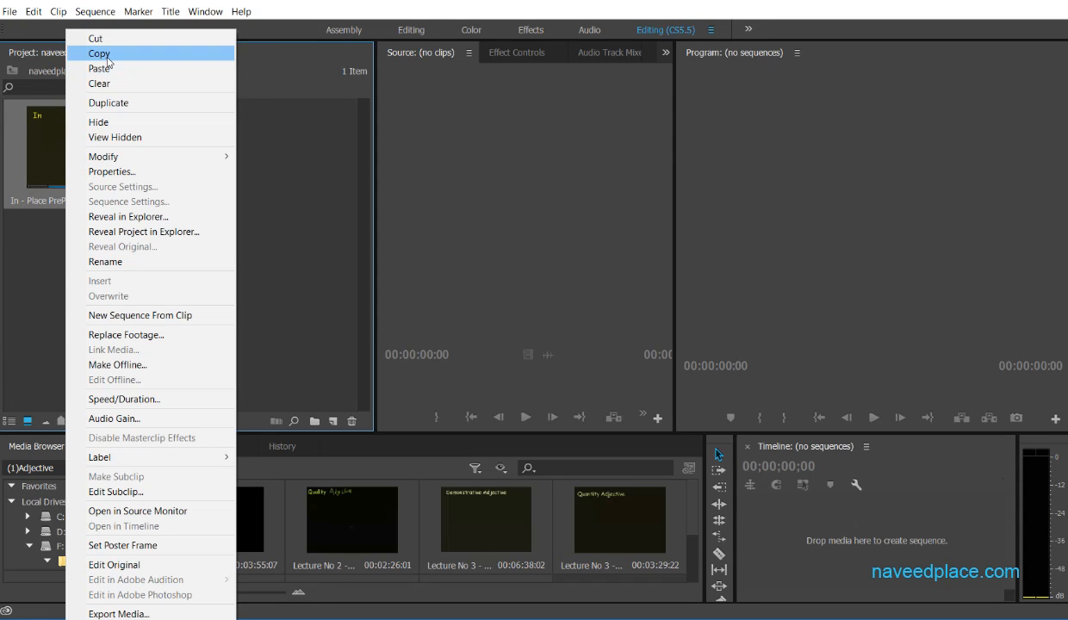
{"action": "left_click", "coordinate": [100, 54]}
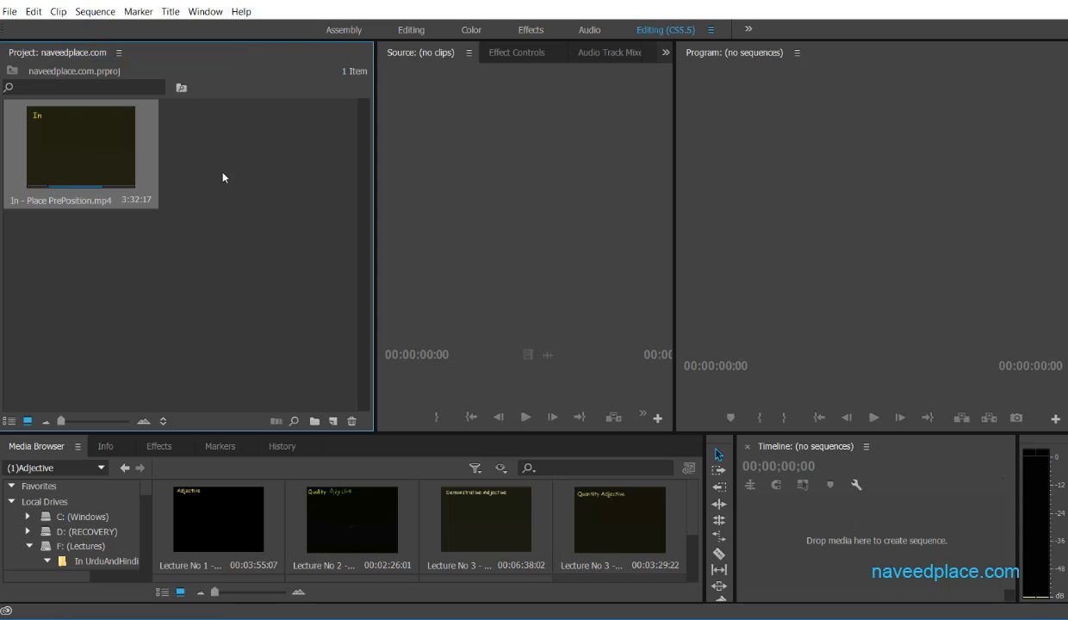
{"action": "right_click", "coordinate": [105, 159]}
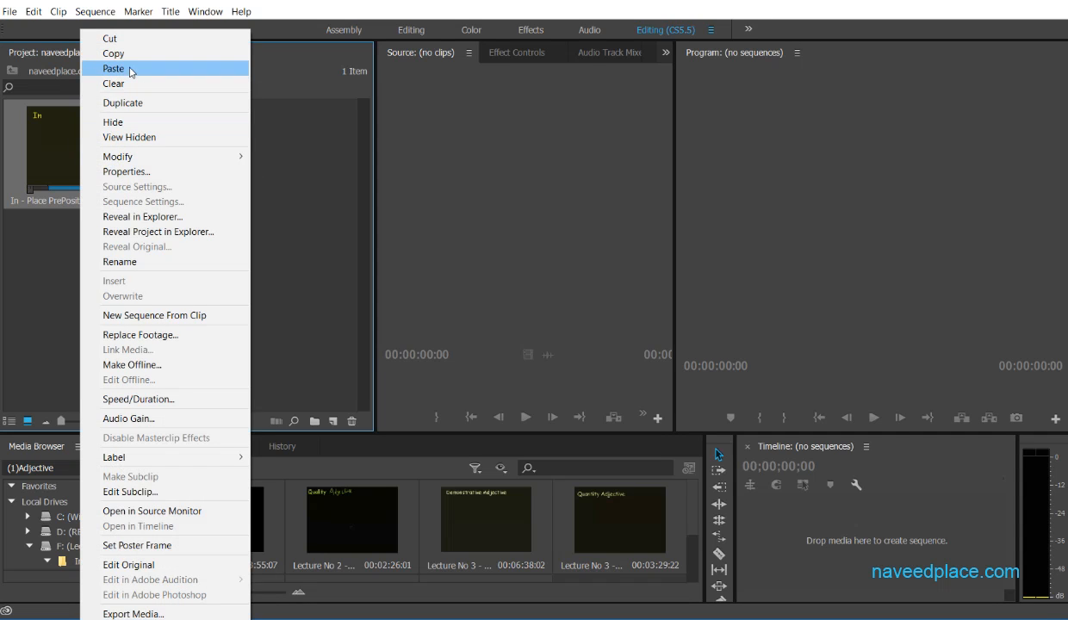
{"action": "left_click", "coordinate": [128, 56]}
{"action": "right_click", "coordinate": [225, 180]}
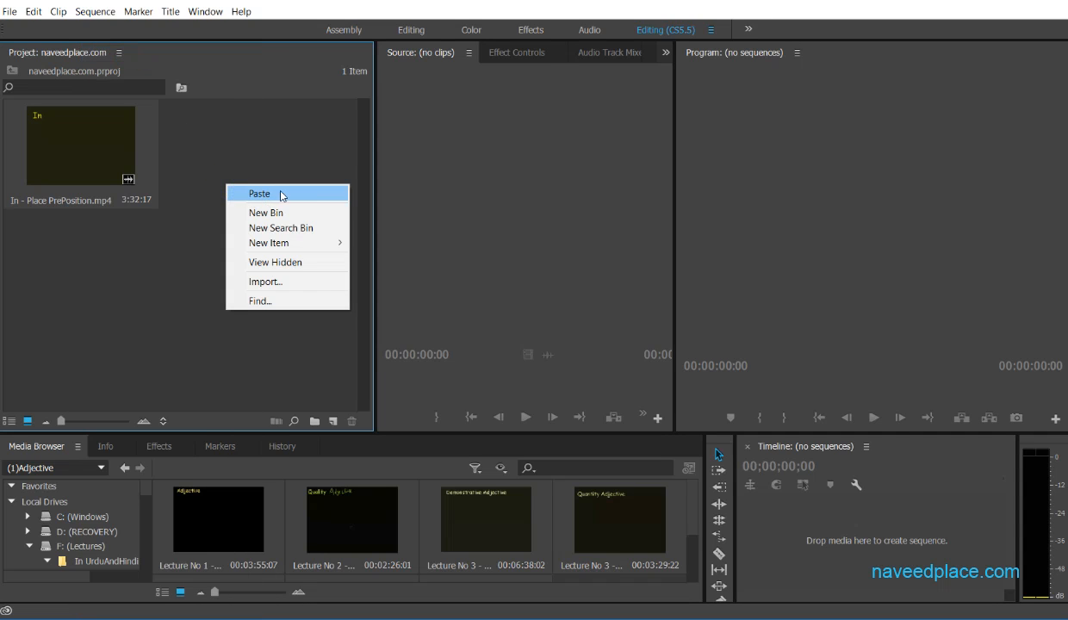
{"action": "left_click", "coordinate": [280, 195]}
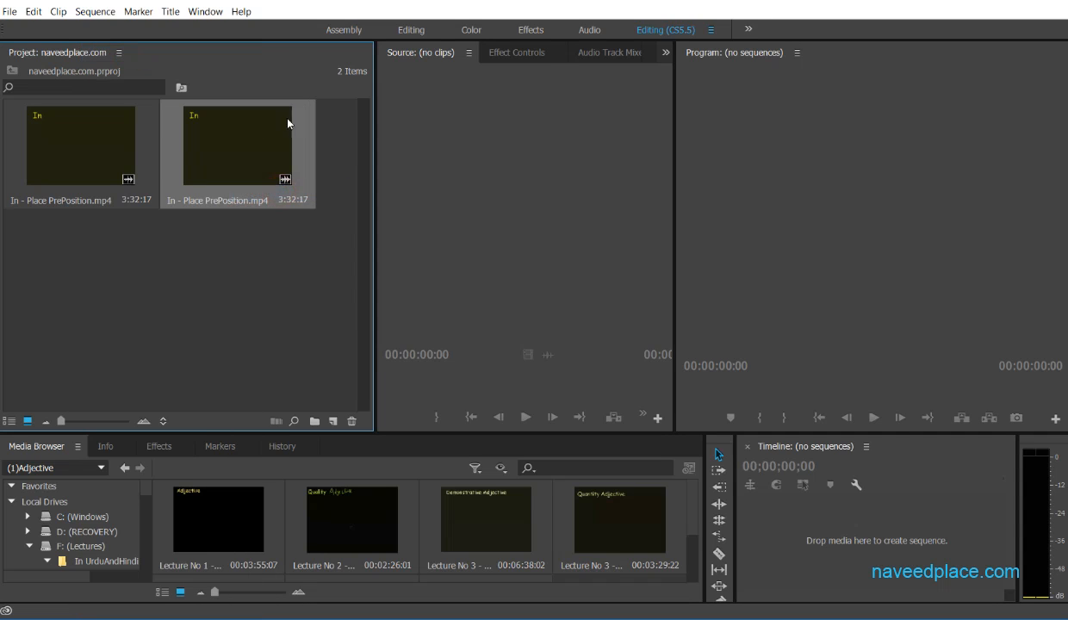
Clear the pasted duplicate of In - Place PrePosition.mp4 from the project.
{"action": "right_click", "coordinate": [256, 152]}
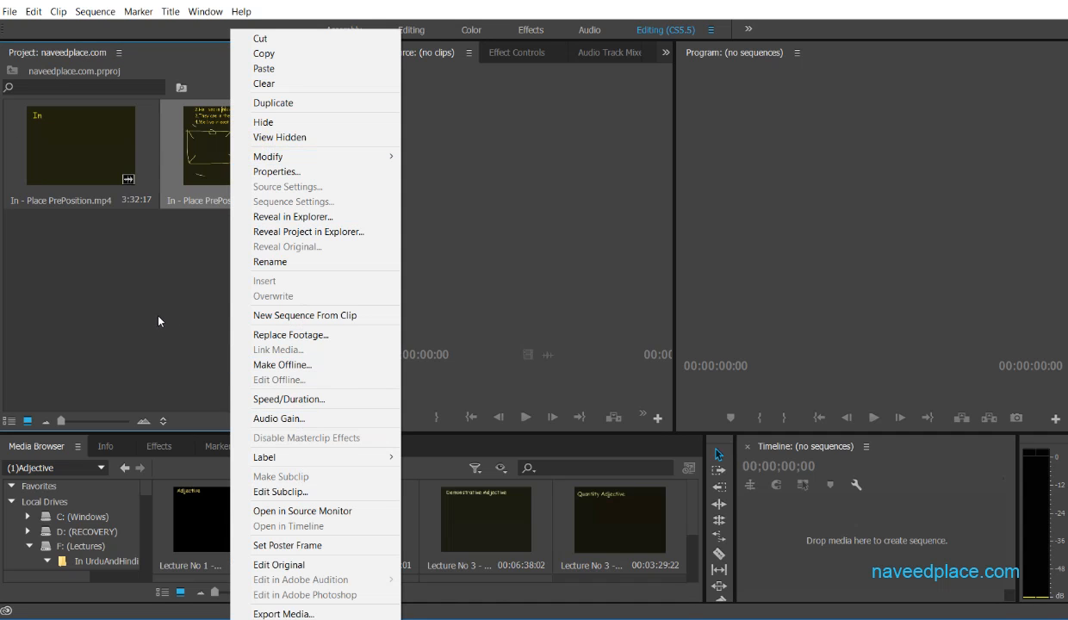
{"action": "left_click", "coordinate": [272, 85]}
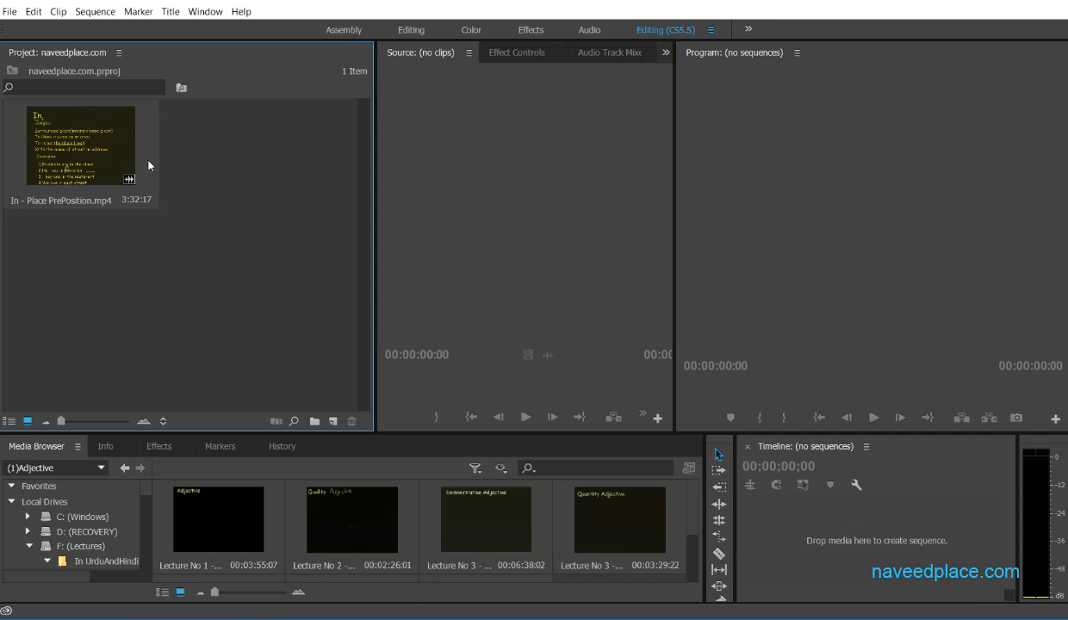
{"action": "right_click", "coordinate": [109, 160]}
Create a new bin in the project, keeping its default name.
{"action": "right_click", "coordinate": [263, 176]}
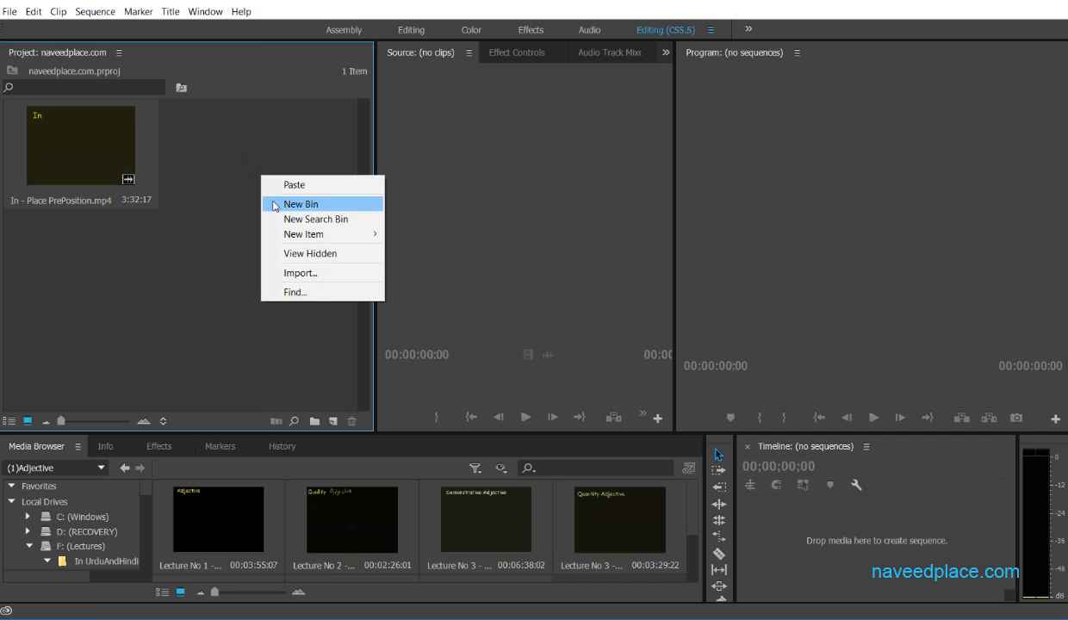
{"action": "left_click", "coordinate": [275, 207]}
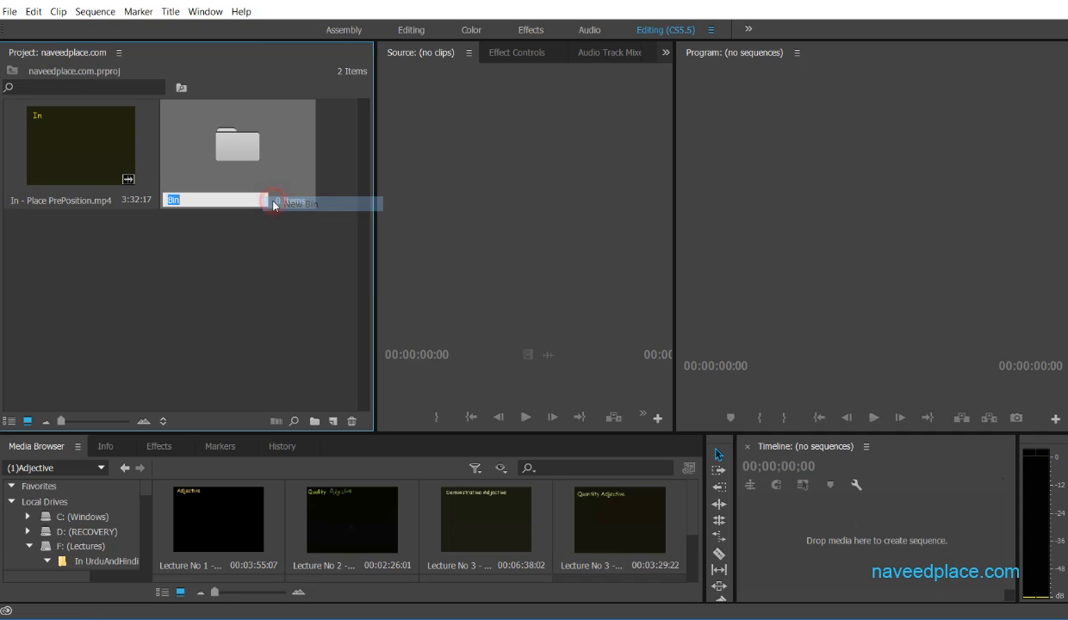
{"action": "left_click", "coordinate": [268, 227]}
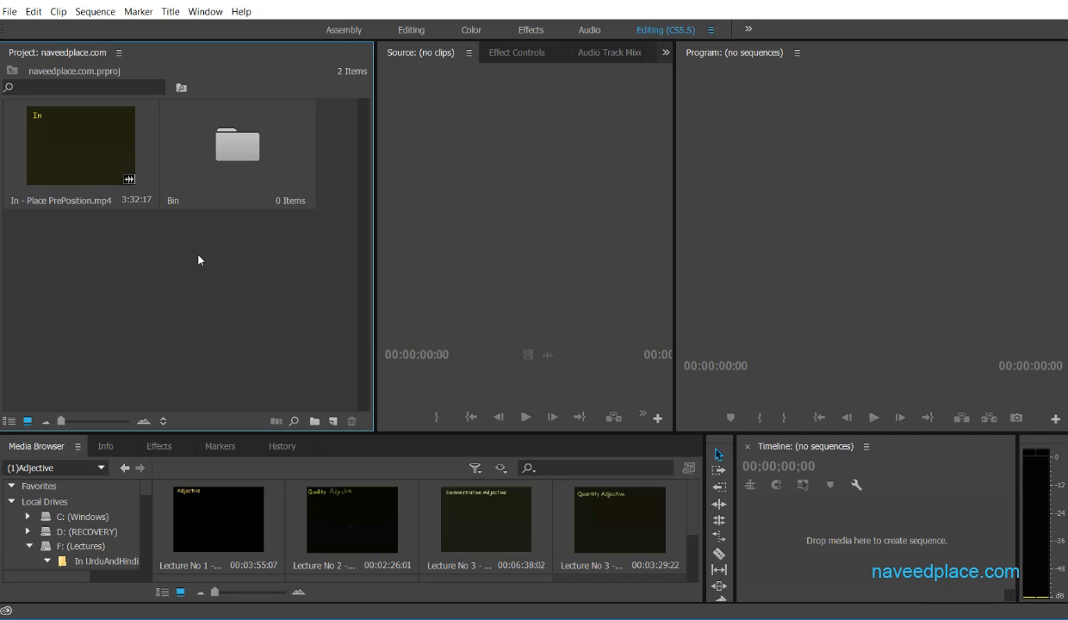
Open the new bin in its own window to inspect its contents, and close it.
{"action": "left_click", "coordinate": [249, 157]}
{"action": "double_click", "coordinate": [250, 157]}
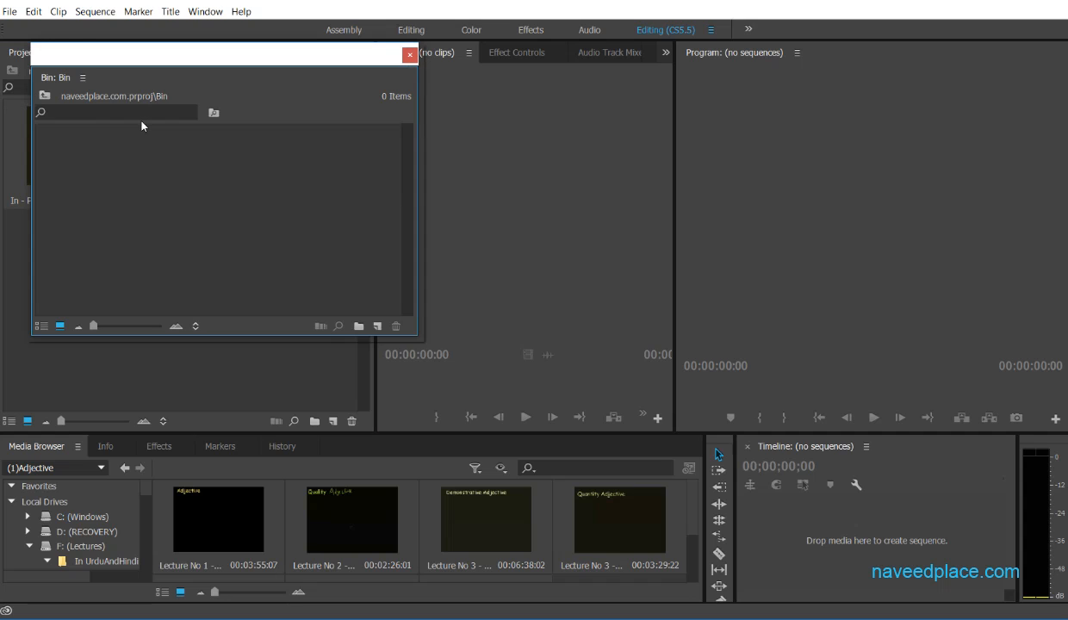
{"action": "left_click", "coordinate": [408, 54]}
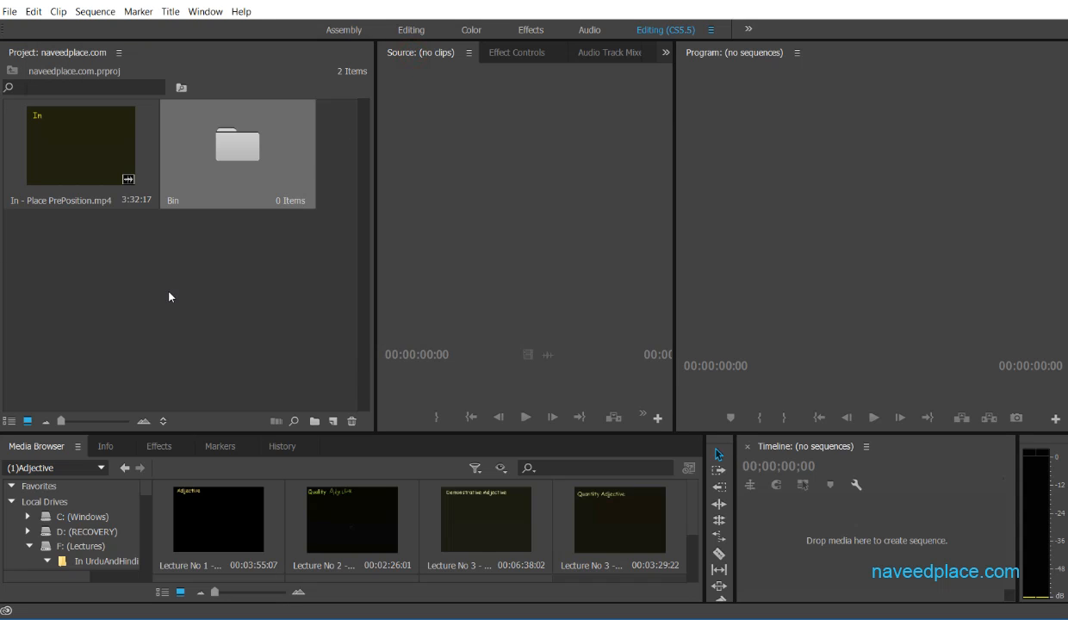
Create a search bin that finds "in" across All Metadata.
{"action": "right_click", "coordinate": [171, 268]}
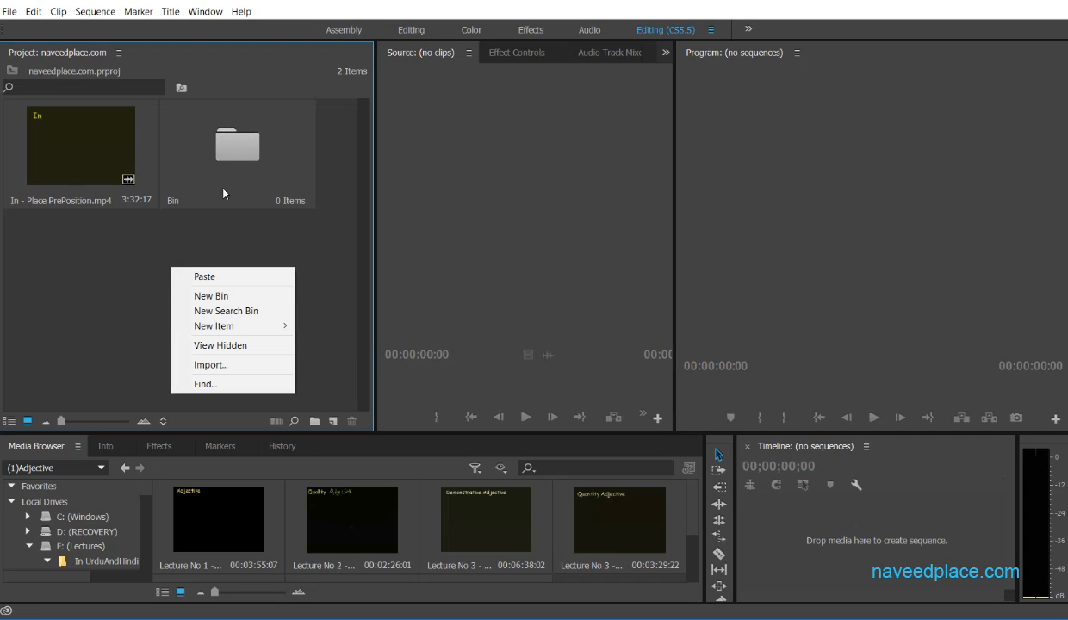
{"action": "left_click", "coordinate": [249, 317]}
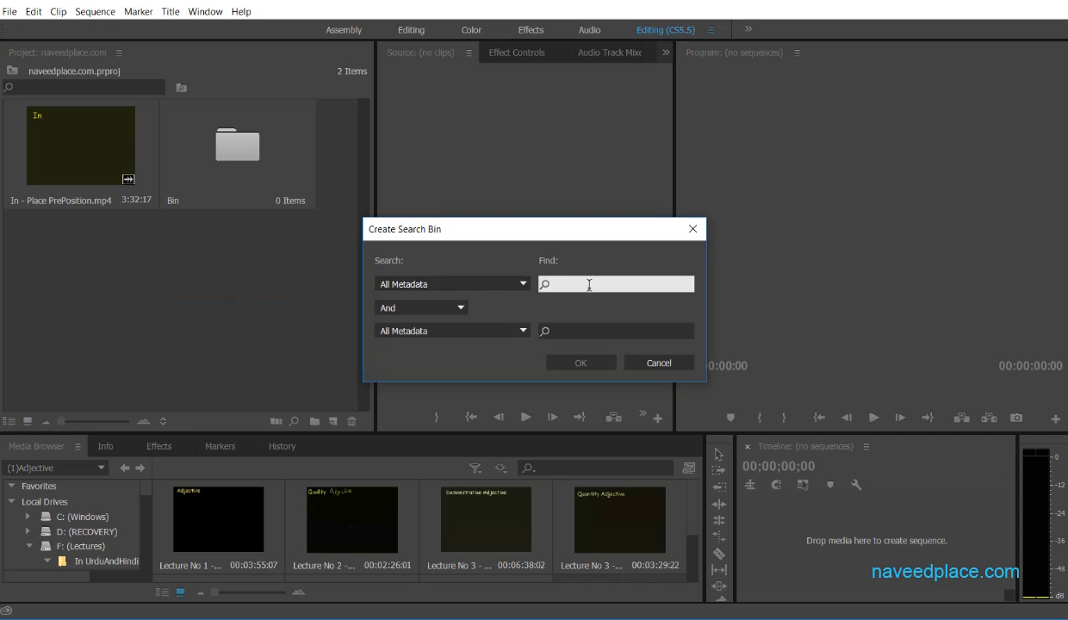
{"action": "type", "text": "at"}
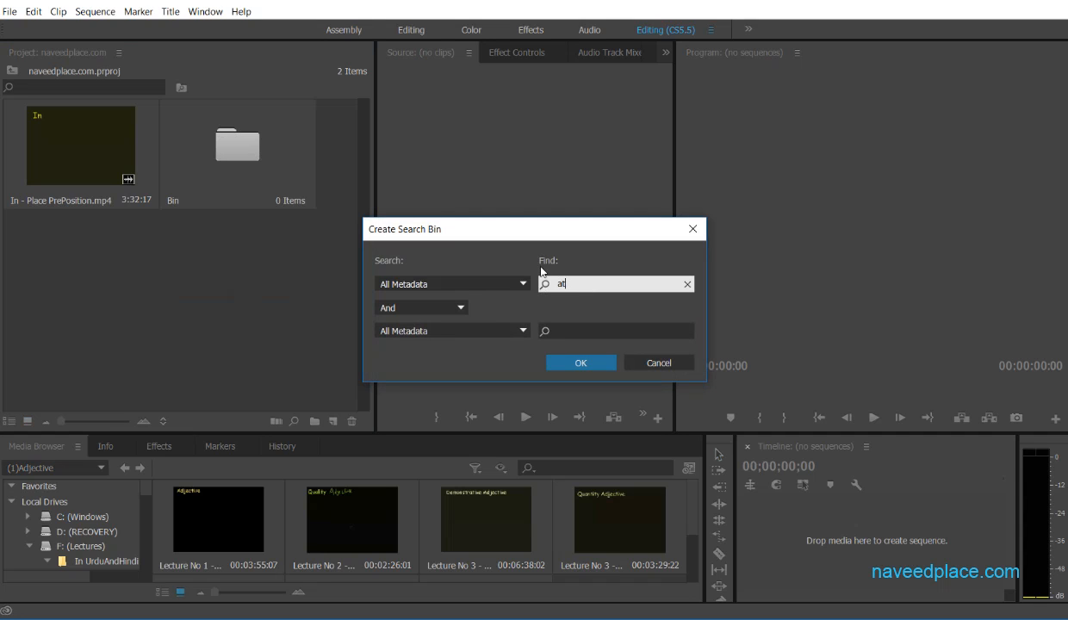
{"action": "key", "text": "BackSpace"}
{"action": "key", "text": "BackSpace"}
{"action": "type", "text": "in"}
{"action": "left_click", "coordinate": [574, 362]}
Open the new search bin to check which clips it gathers, and close its window.
{"action": "left_click", "coordinate": [295, 142]}
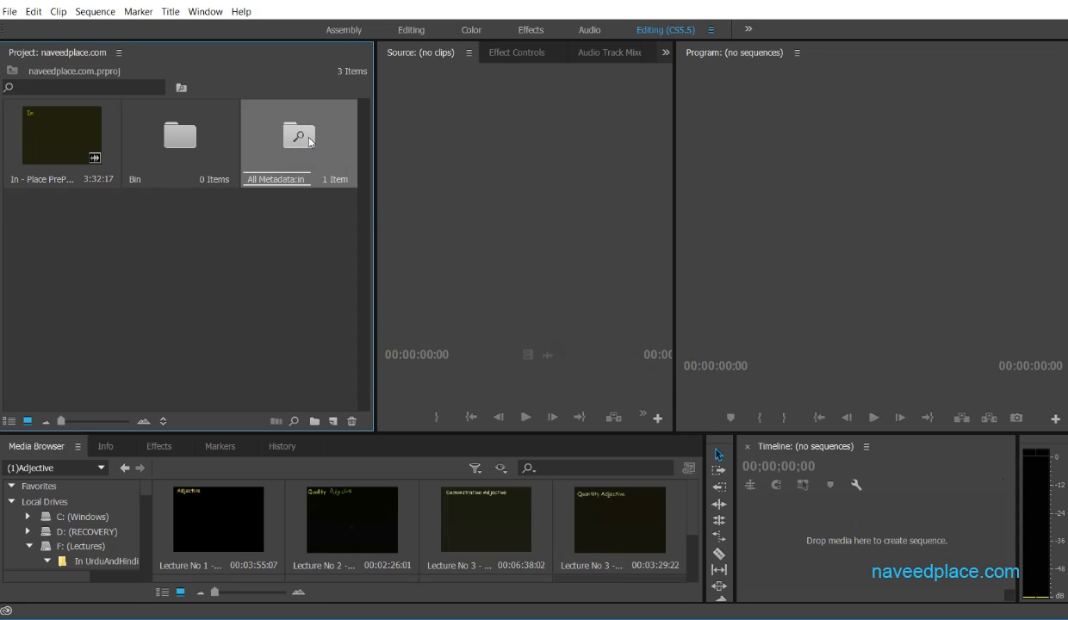
{"action": "double_click", "coordinate": [302, 141]}
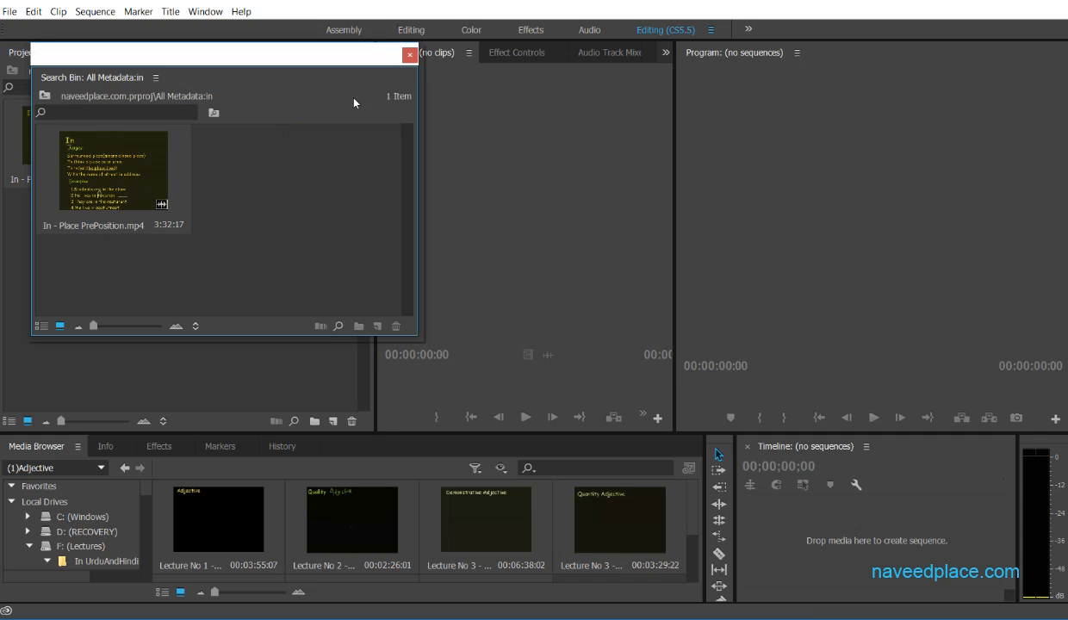
{"action": "left_click", "coordinate": [410, 54]}
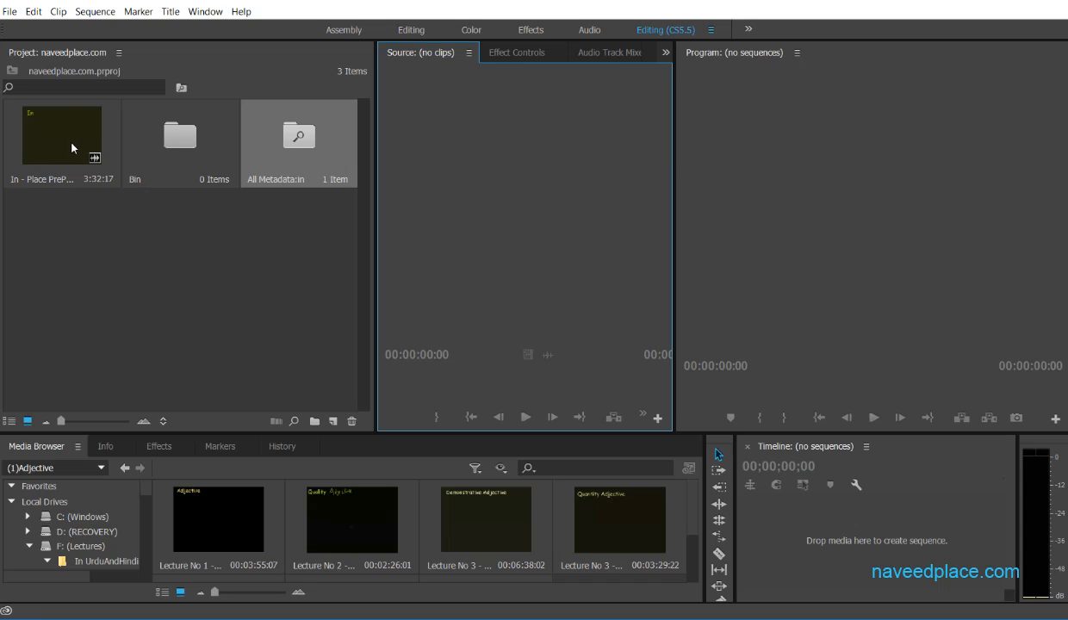
{"action": "right_click", "coordinate": [153, 262]}
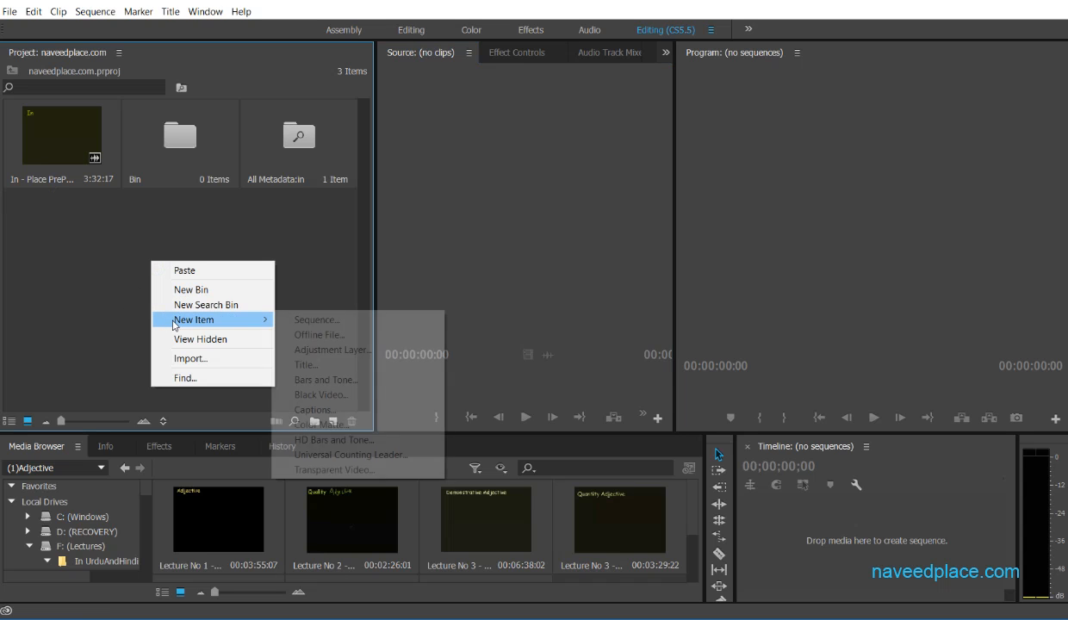
{"action": "left_click", "coordinate": [227, 301]}
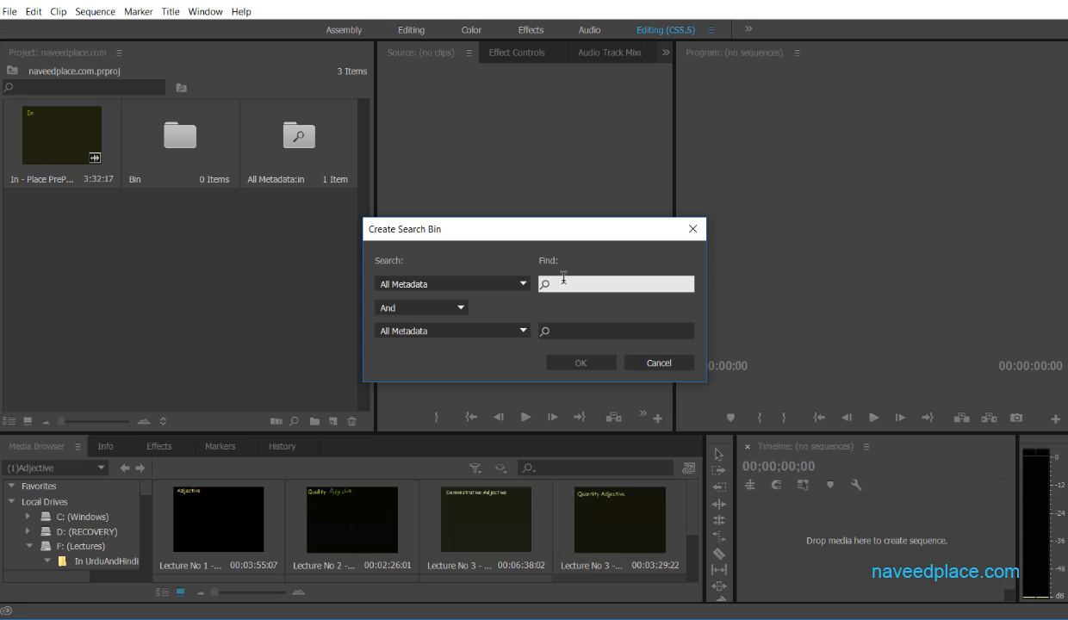
{"action": "left_click", "coordinate": [659, 361]}
Reopen the "in" search bin to review its contents against the ordinary bin, and close its window.
{"action": "double_click", "coordinate": [274, 146]}
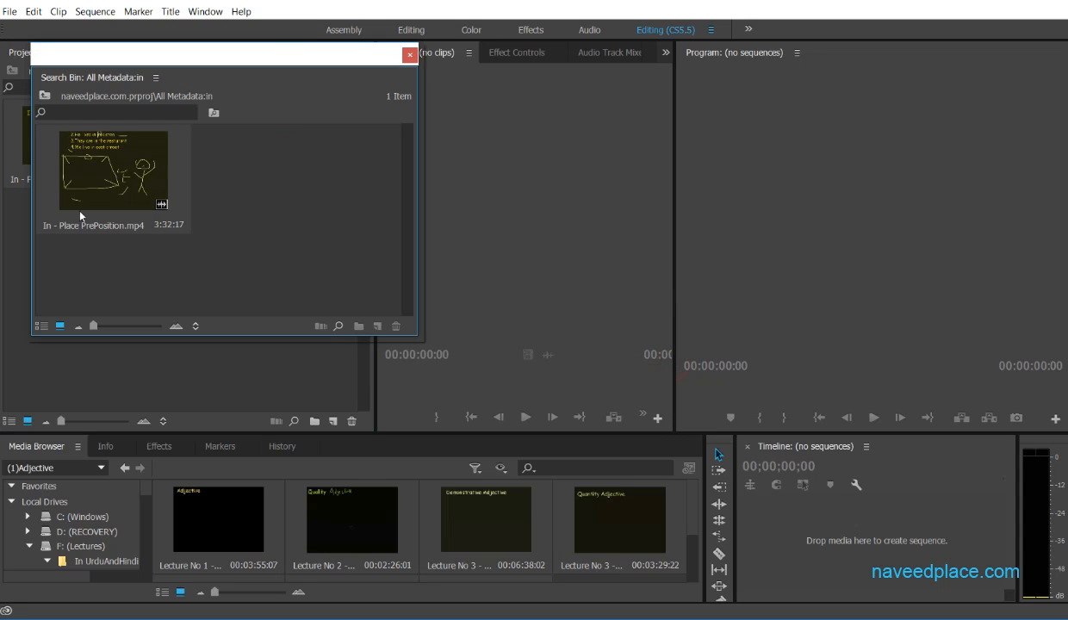
{"action": "left_click_drag", "start_coordinate": [246, 56], "coordinate": [293, 60]}
{"action": "left_click_drag", "start_coordinate": [362, 62], "coordinate": [366, 60]}
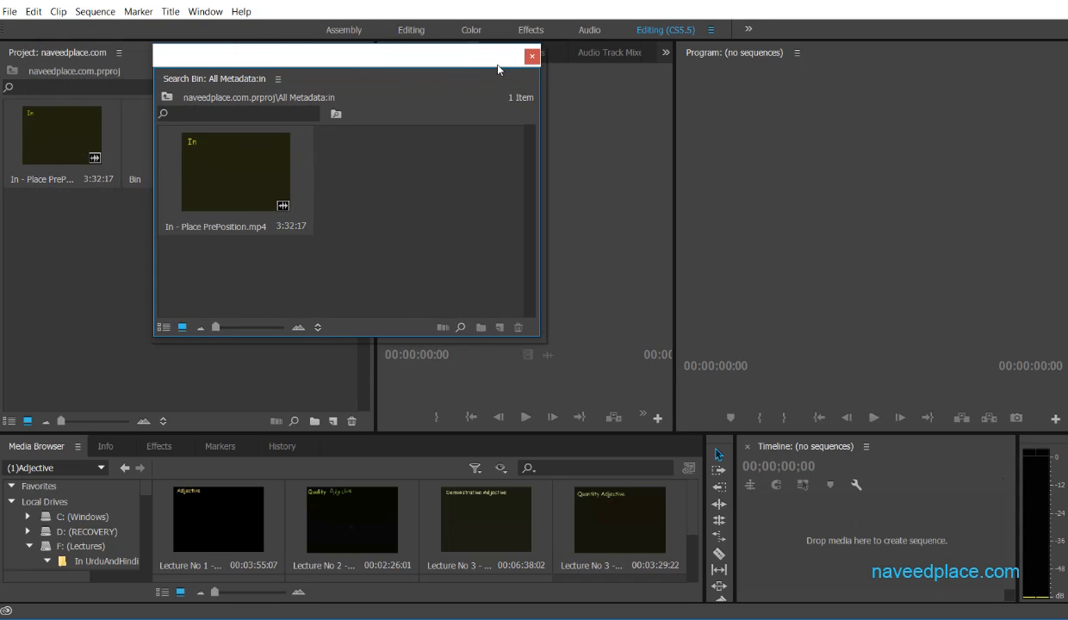
{"action": "left_click", "coordinate": [532, 56]}
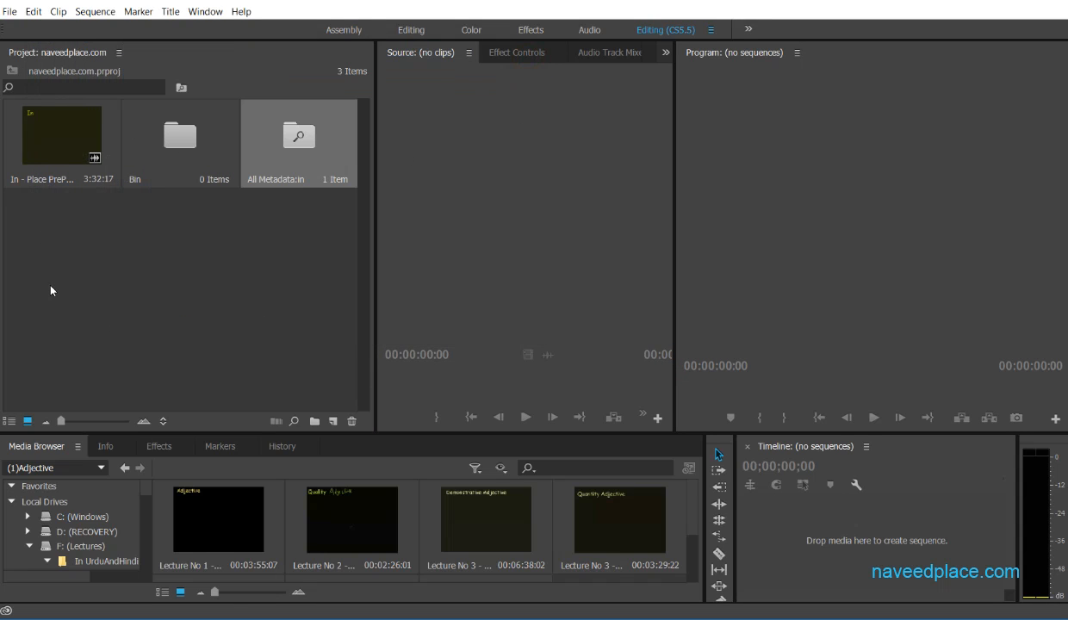
{"action": "left_click", "coordinate": [160, 140]}
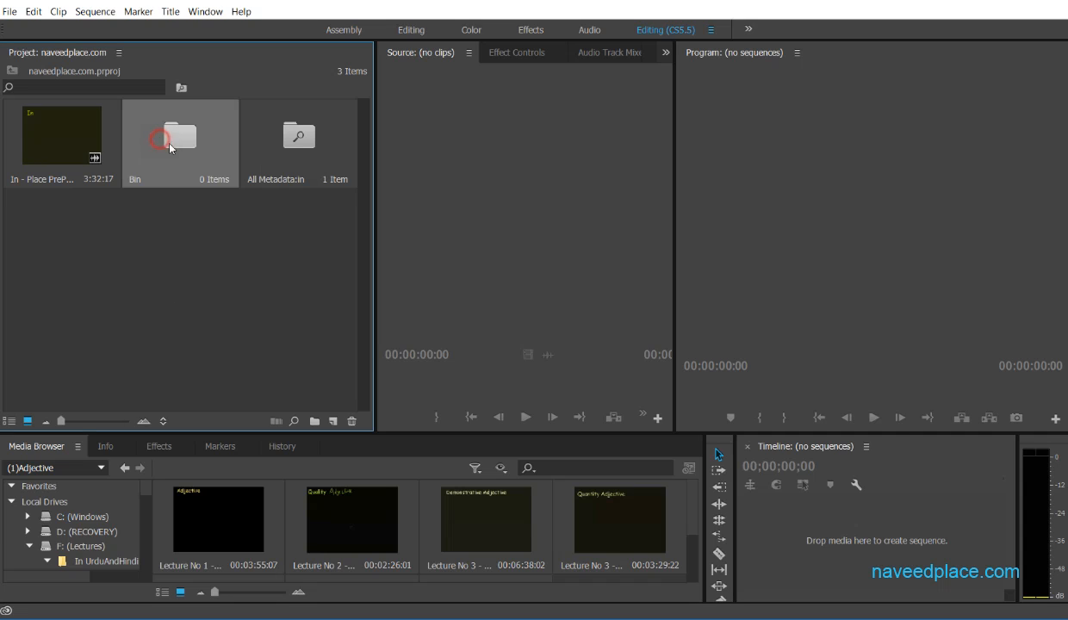
{"action": "left_click", "coordinate": [291, 136]}
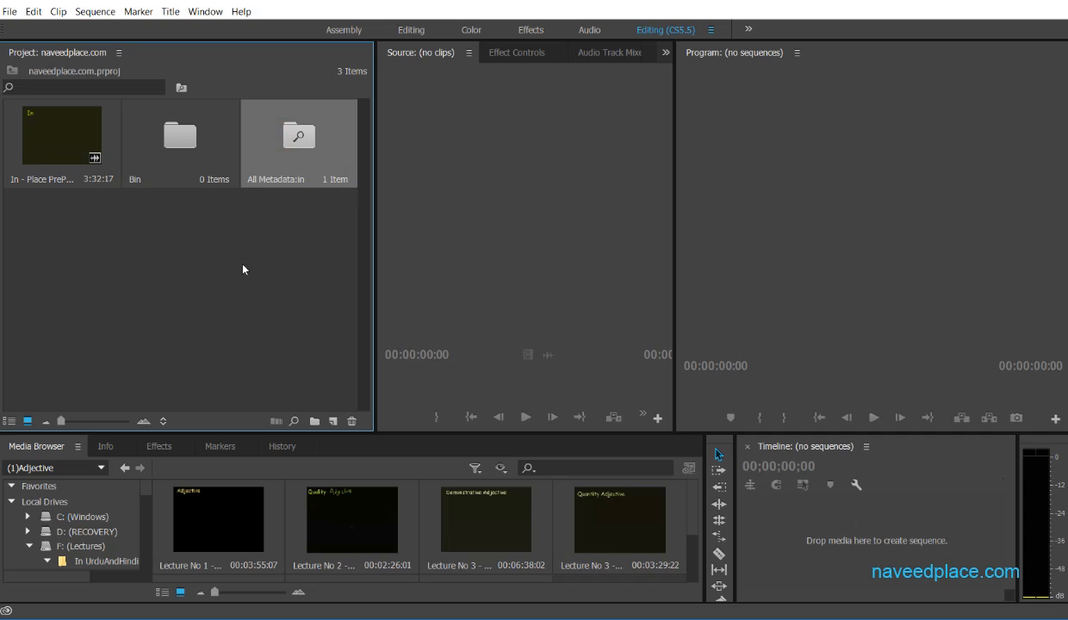
{"action": "double_click", "coordinate": [312, 142]}
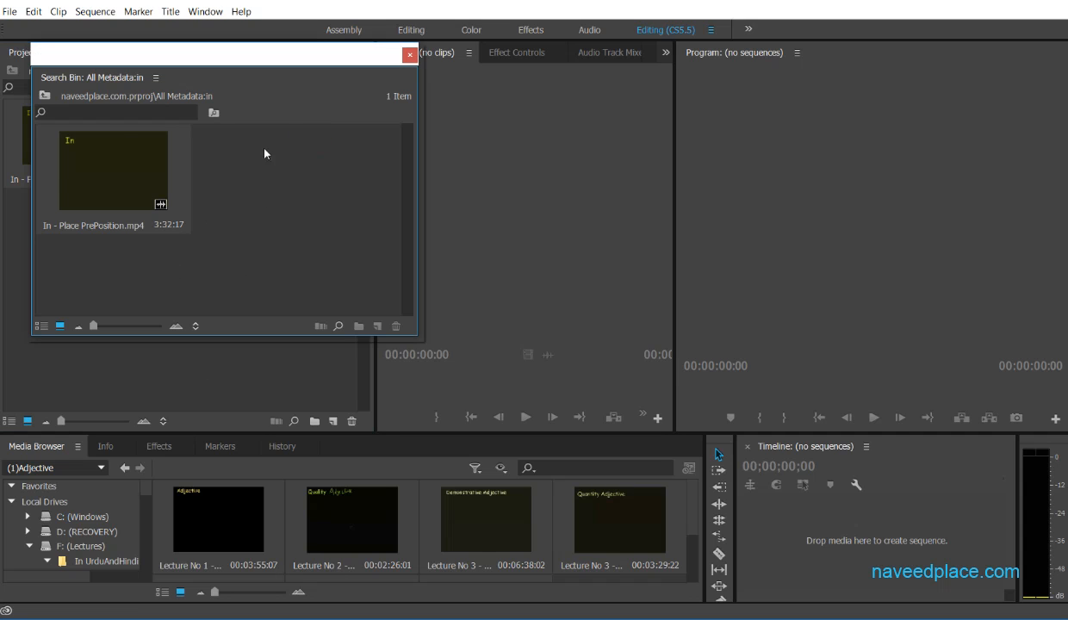
{"action": "left_click", "coordinate": [409, 54]}
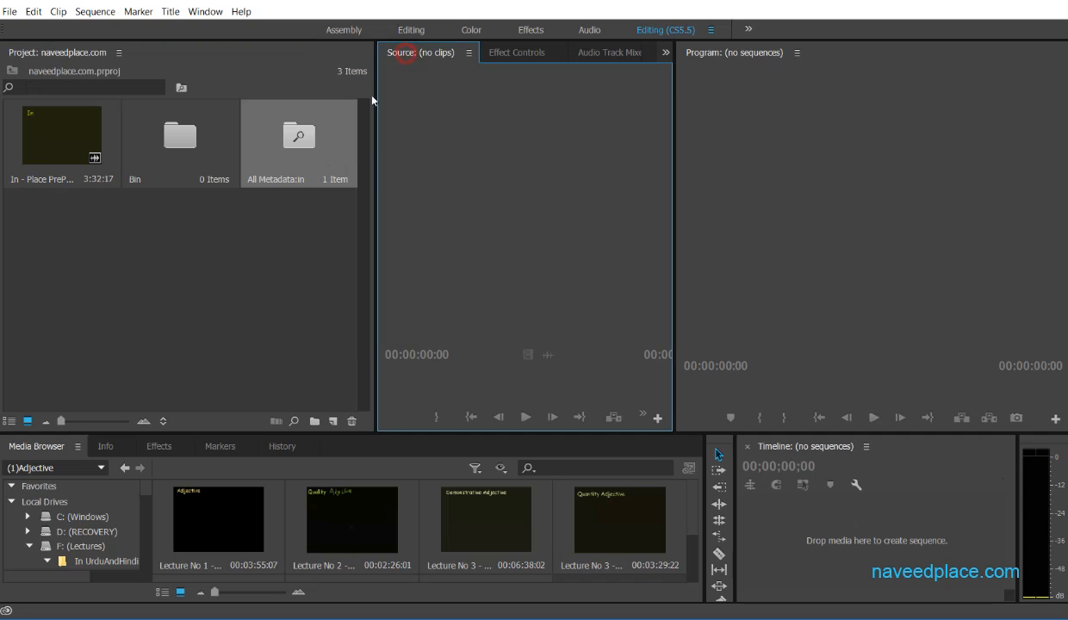
Turn on the display of hidden items in the project and check that option's state.
{"action": "right_click", "coordinate": [155, 264]}
{"action": "mouse_move", "coordinate": [183, 328]}
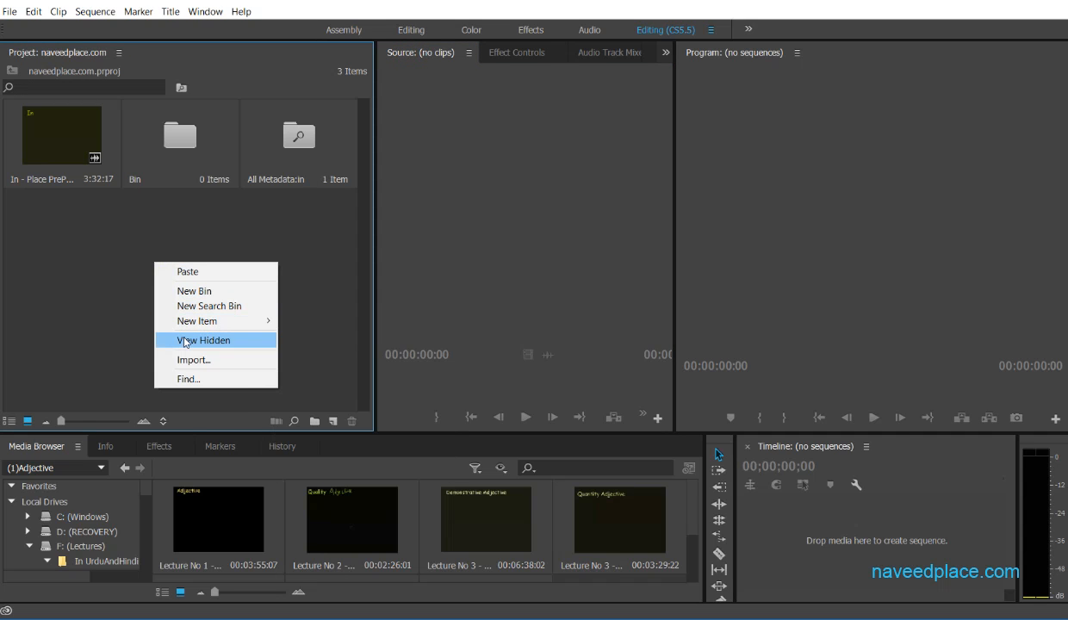
{"action": "left_click", "coordinate": [185, 341]}
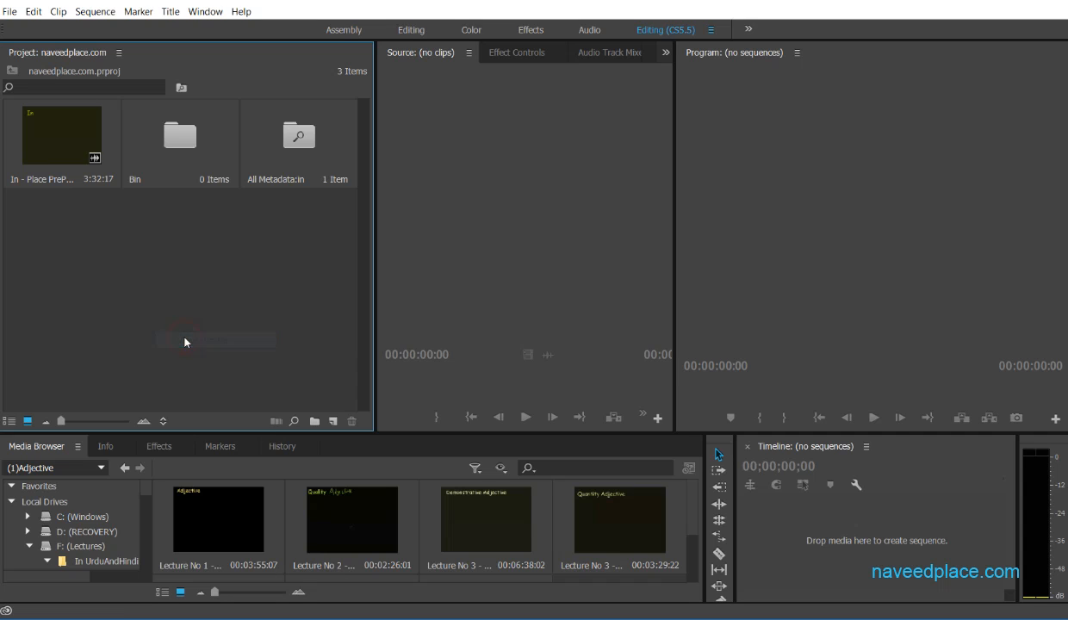
{"action": "right_click", "coordinate": [175, 261]}
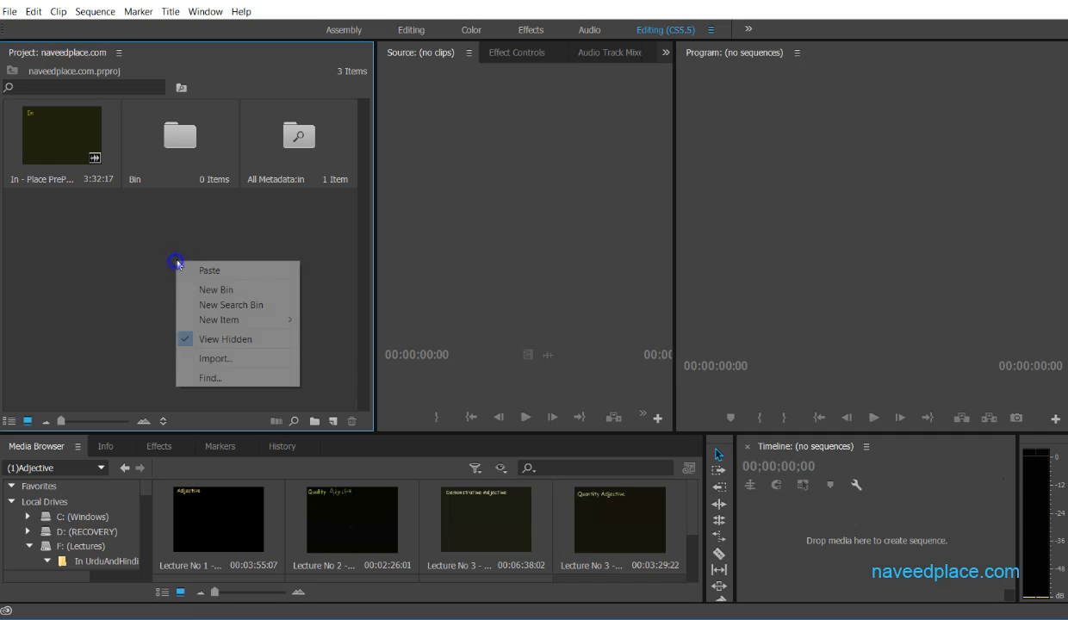
Turn off the display of hidden items in the project and review the Import and Find options.
{"action": "left_click", "coordinate": [230, 342]}
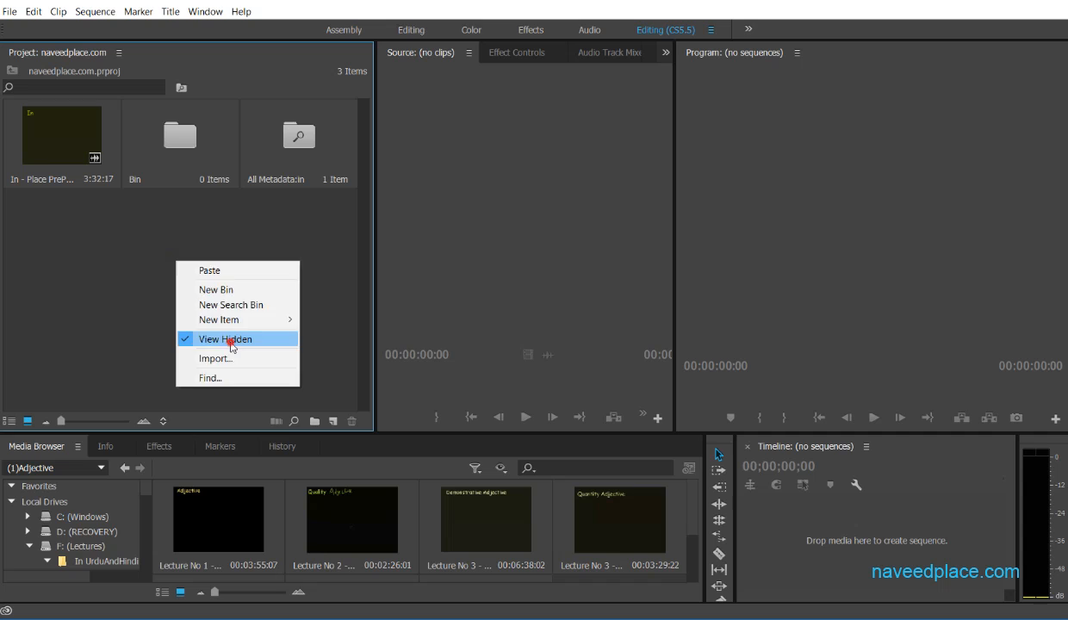
{"action": "right_click", "coordinate": [171, 308]}
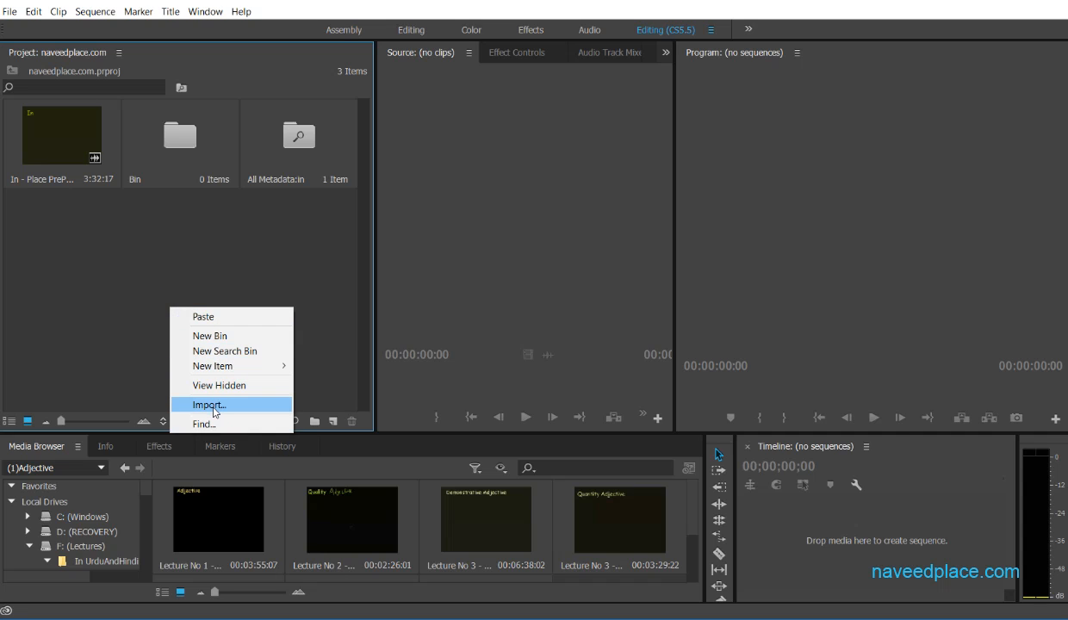
{"action": "right_click", "coordinate": [142, 234]}
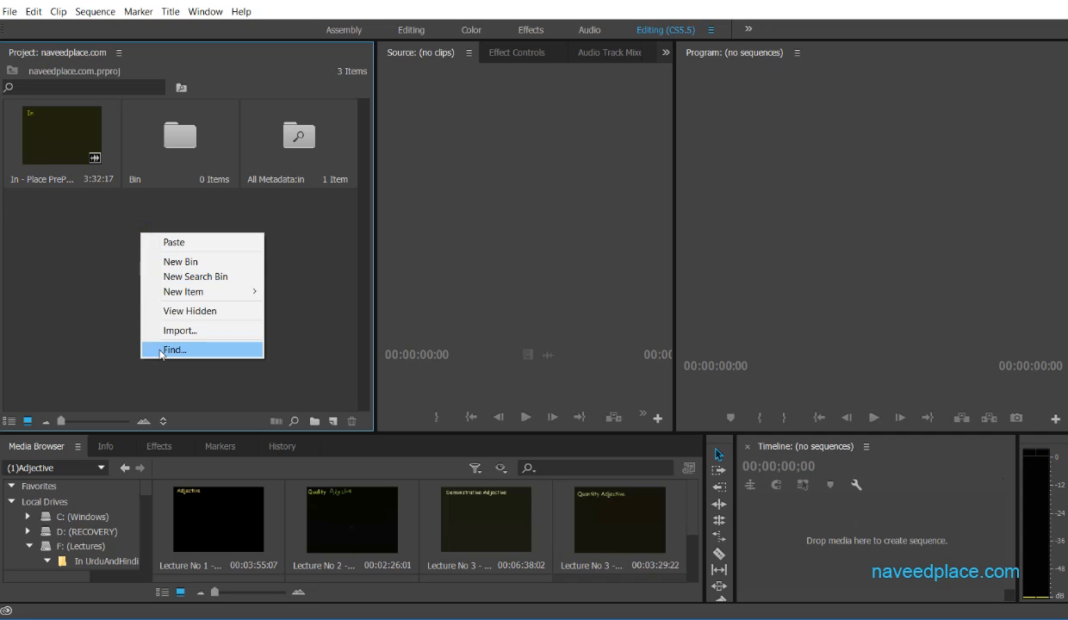
{"action": "left_click", "coordinate": [43, 326]}
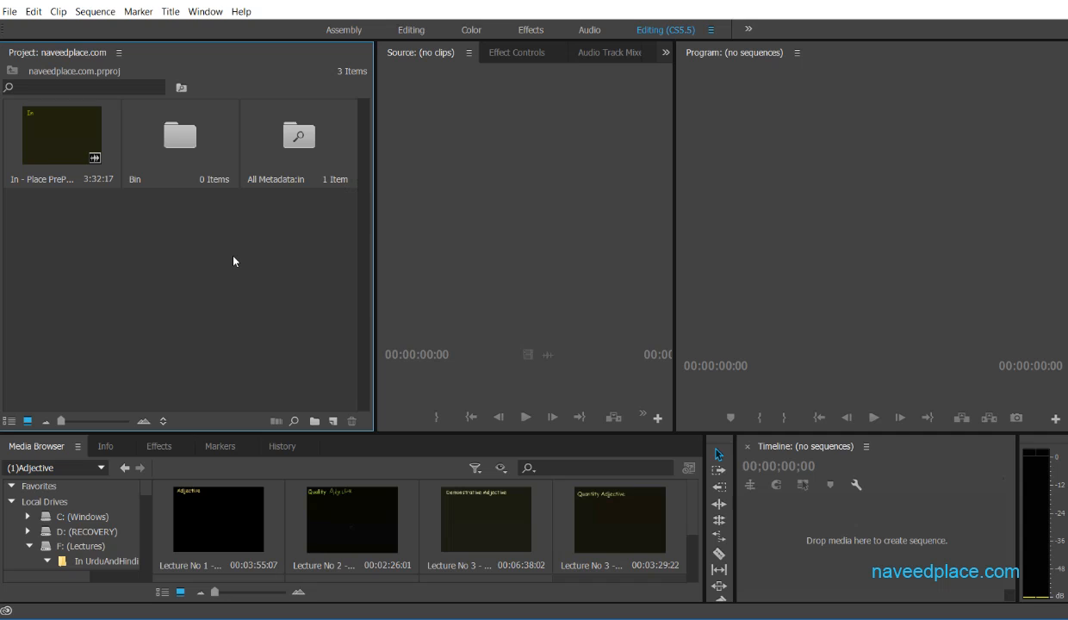
Examine the project's search field, the Find option, and the list of new item types.
{"action": "left_click", "coordinate": [50, 86]}
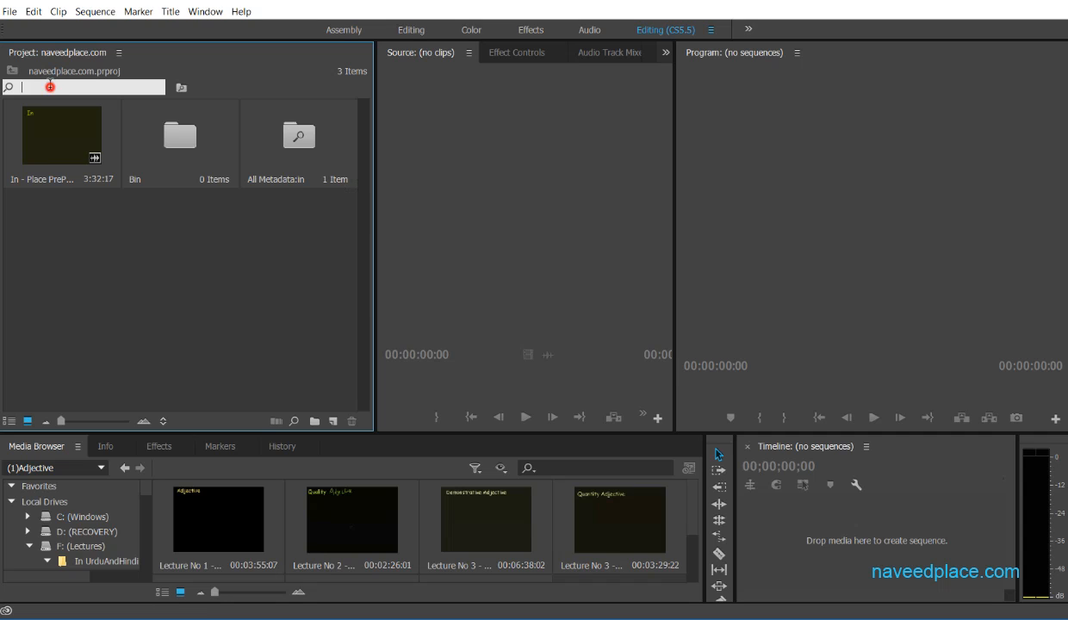
{"action": "right_click", "coordinate": [143, 260]}
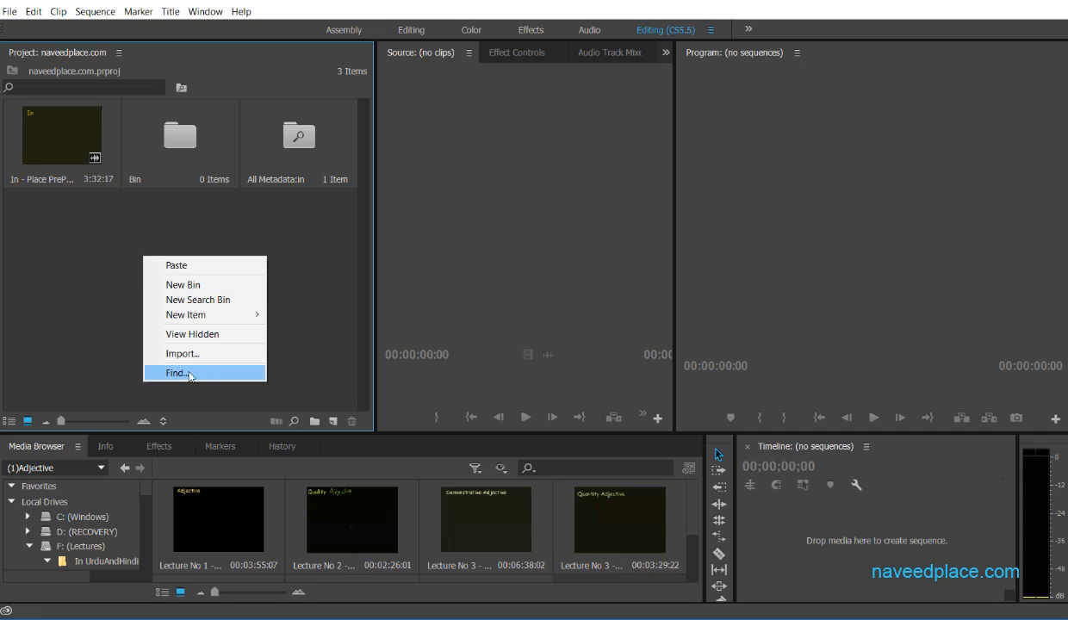
{"action": "left_click", "coordinate": [40, 336]}
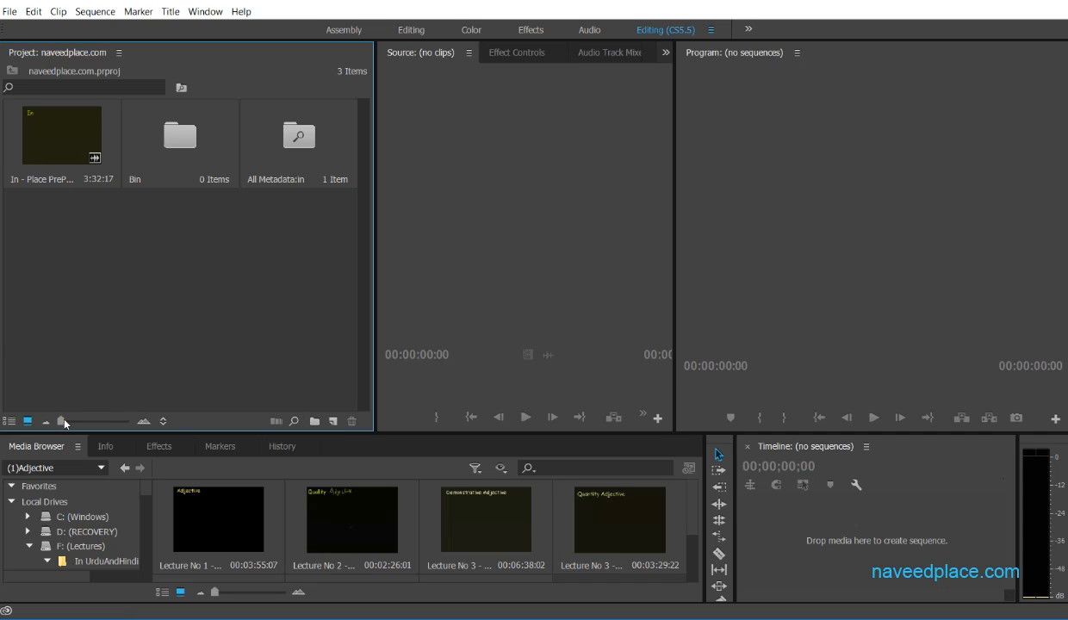
{"action": "mouse_move", "coordinate": [61, 422]}
{"action": "left_mouse_down"}
{"action": "mouse_move", "coordinate": [84, 421]}
{"action": "mouse_move", "coordinate": [54, 422]}
{"action": "left_mouse_up"}
{"action": "left_click", "coordinate": [332, 422]}
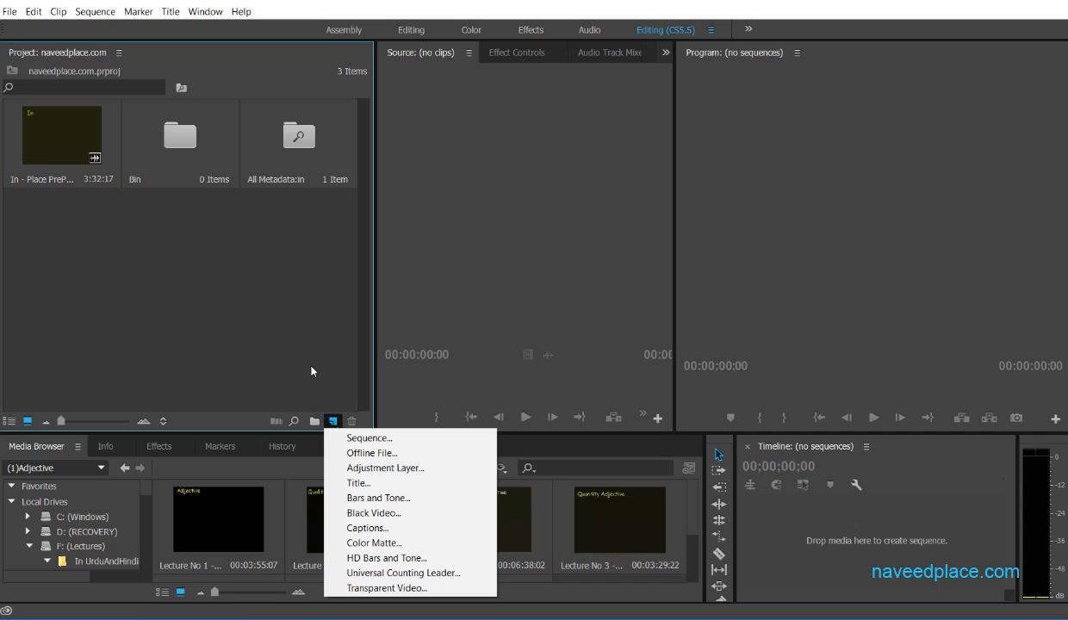
{"action": "right_click", "coordinate": [108, 232]}
{"action": "mouse_move", "coordinate": [200, 285]}
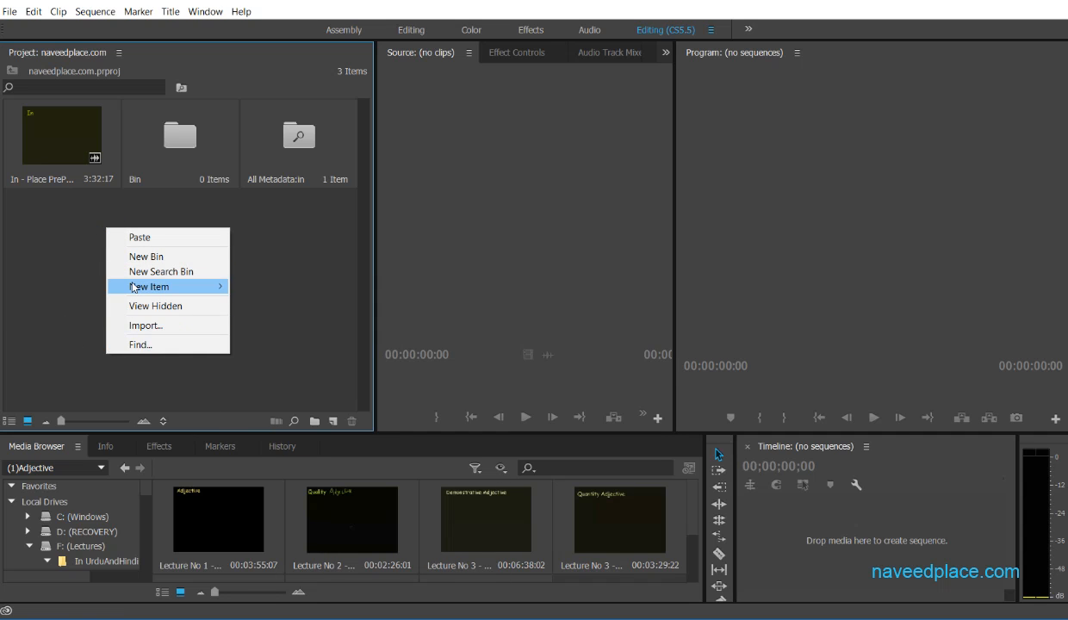
{"action": "mouse_move", "coordinate": [133, 287]}
{"action": "left_click", "coordinate": [435, 273]}
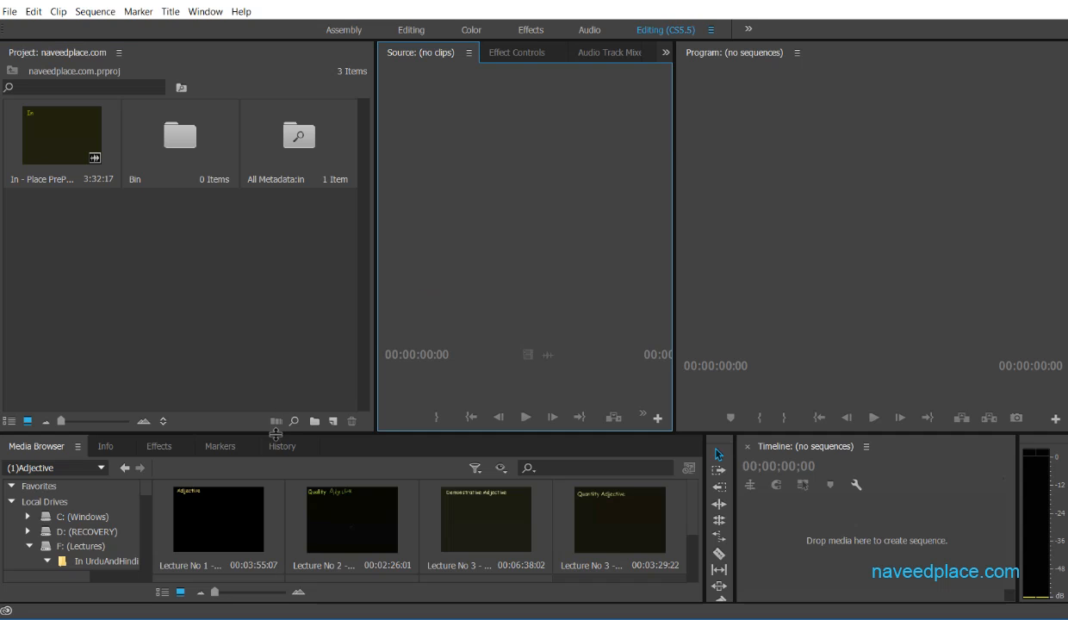
Enlarge the Project panel in height and width and view the full list of new item types.
{"action": "left_click_drag", "start_coordinate": [276, 433], "coordinate": [276, 530]}
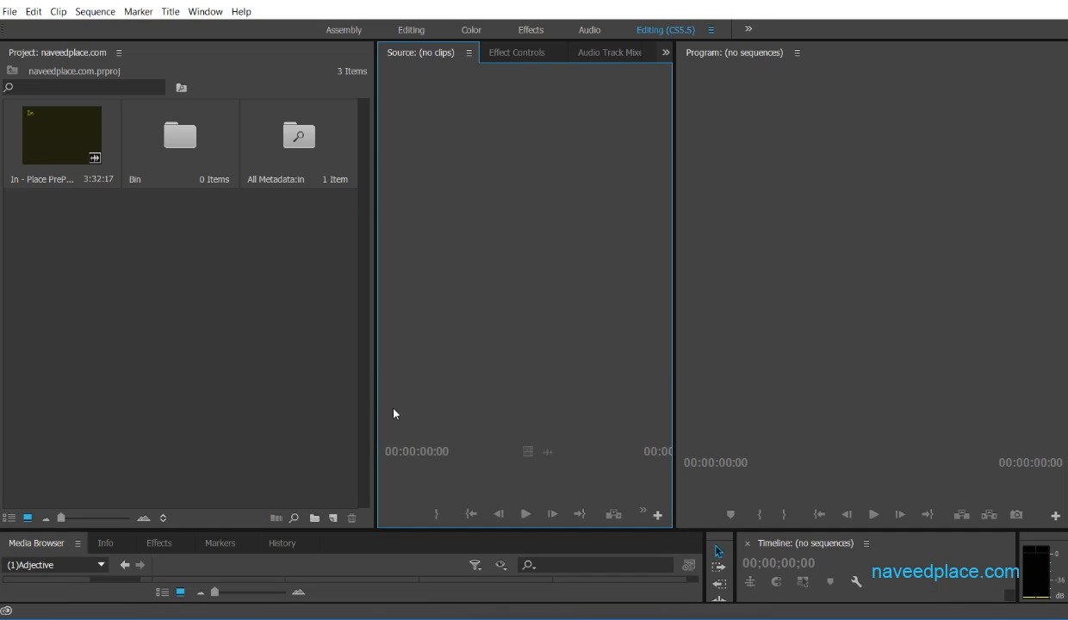
{"action": "left_click_drag", "start_coordinate": [375, 407], "coordinate": [674, 404]}
{"action": "right_click", "coordinate": [274, 339]}
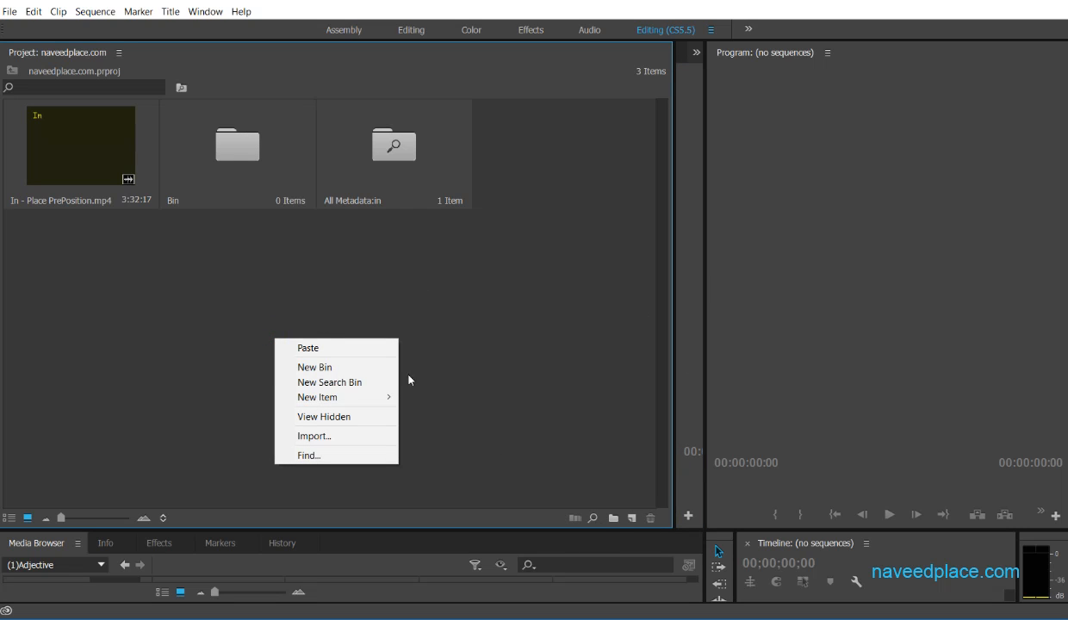
{"action": "left_click", "coordinate": [353, 397]}
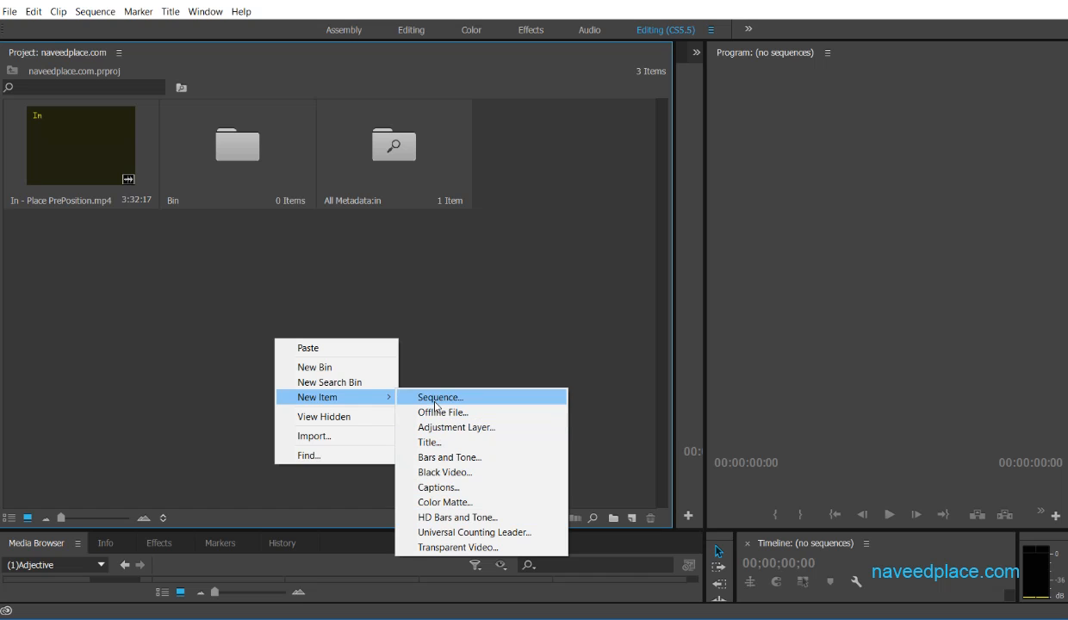
{"action": "left_click", "coordinate": [630, 394]}
Shrink the Project panel and the Media Browser, and widen the Timeline across most of the workspace.
{"action": "left_click_drag", "start_coordinate": [508, 527], "coordinate": [504, 326]}
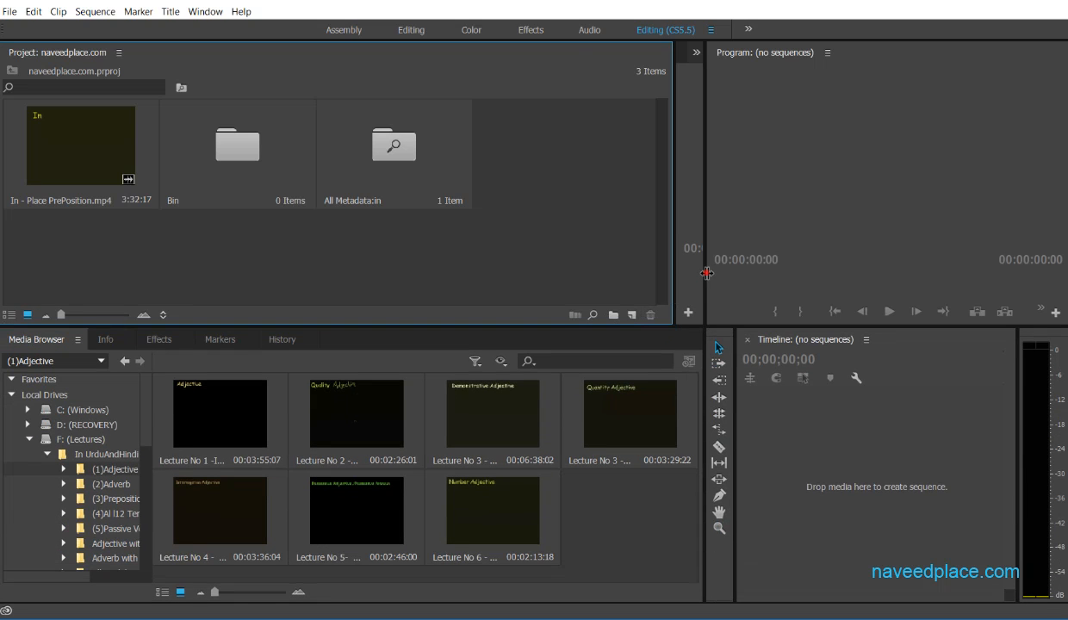
{"action": "left_click_drag", "start_coordinate": [697, 281], "coordinate": [532, 282]}
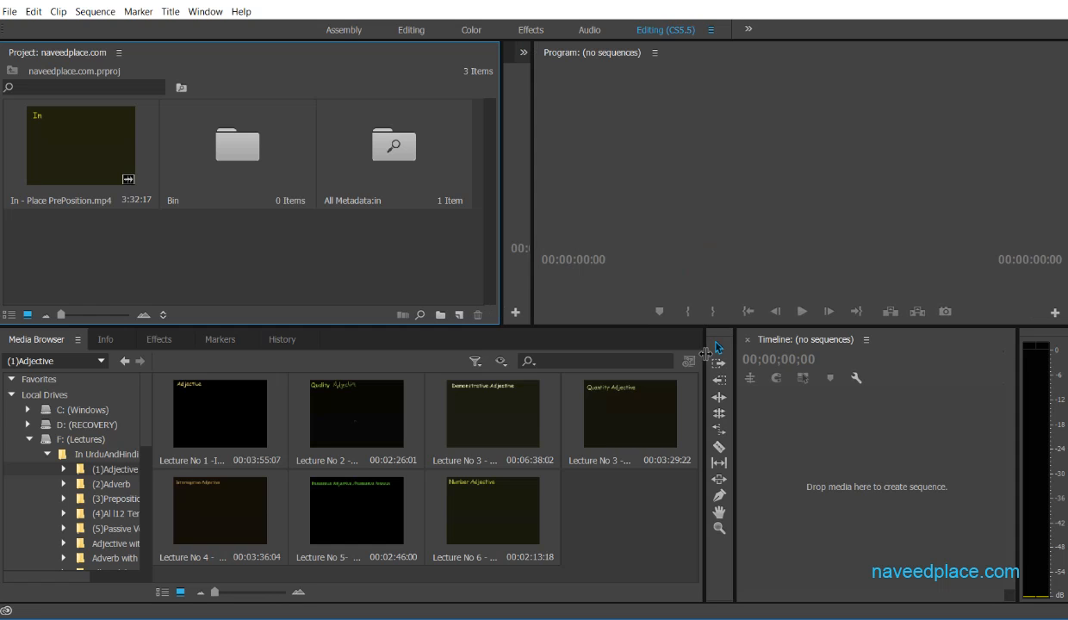
{"action": "left_click_drag", "start_coordinate": [702, 359], "coordinate": [440, 358]}
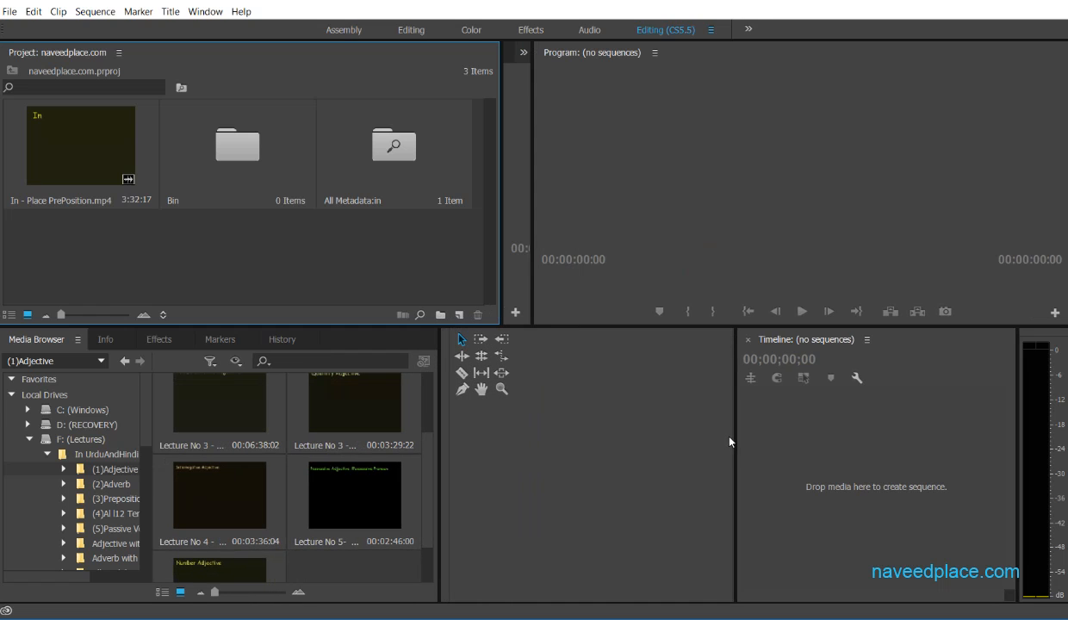
{"action": "left_click_drag", "start_coordinate": [733, 438], "coordinate": [26, 422]}
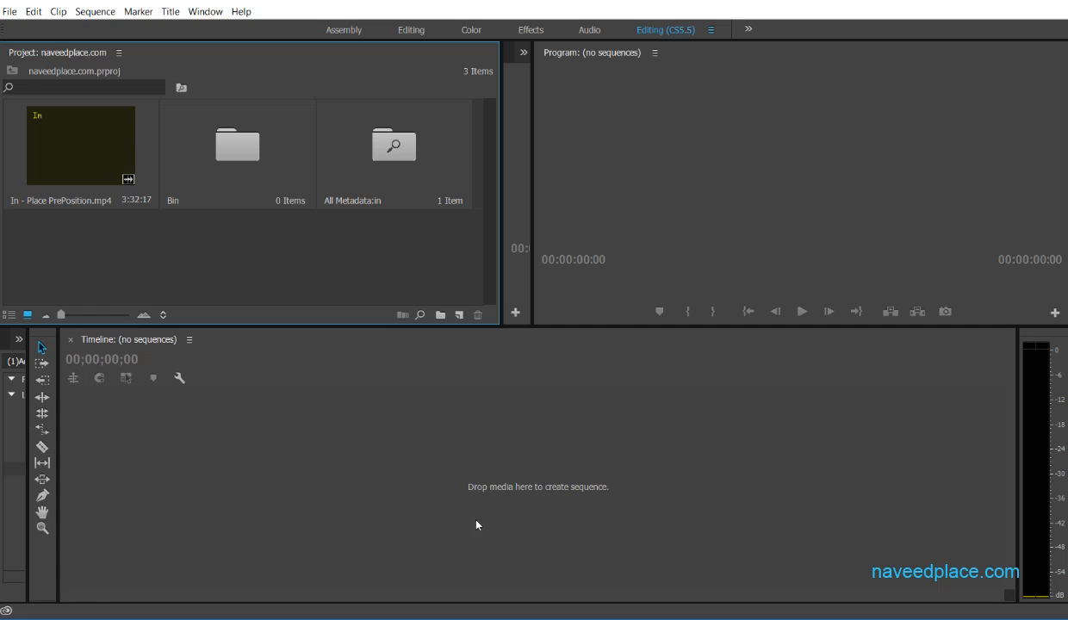
Create a sequence by placing In - Place PrePosition.mp4 in the empty Timeline, and delete the clip from that sequence.
{"action": "left_click_drag", "start_coordinate": [79, 158], "coordinate": [205, 491]}
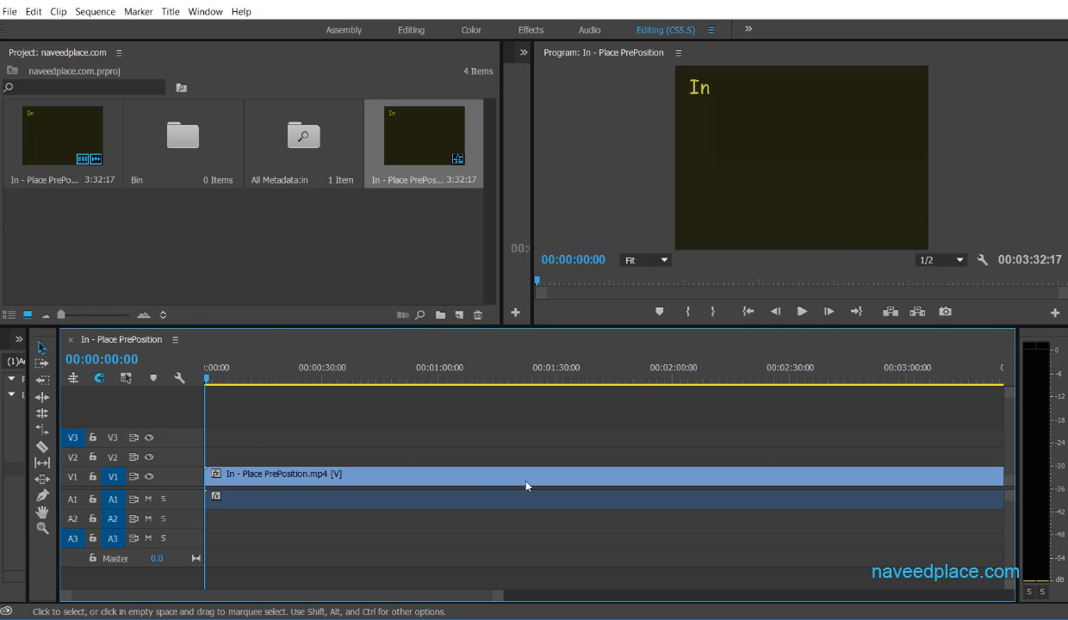
{"action": "left_click", "coordinate": [302, 475]}
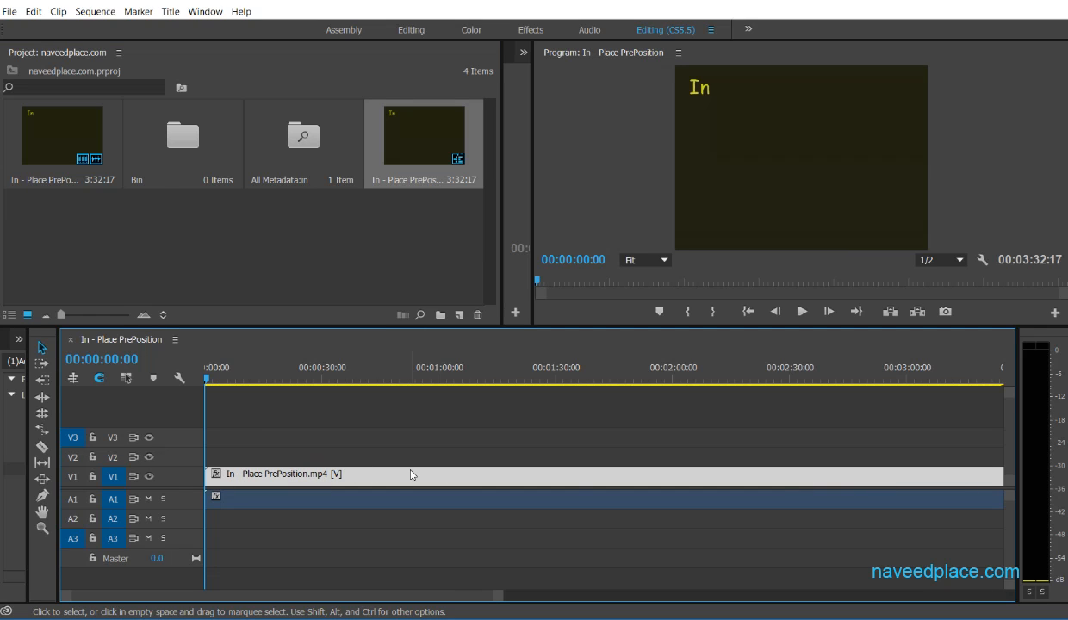
{"action": "left_click_drag", "start_coordinate": [411, 473], "coordinate": [257, 264]}
Create a new sequence named Sequence 01 with the ARRI 1080p 23.976 preset.
{"action": "right_click", "coordinate": [255, 242]}
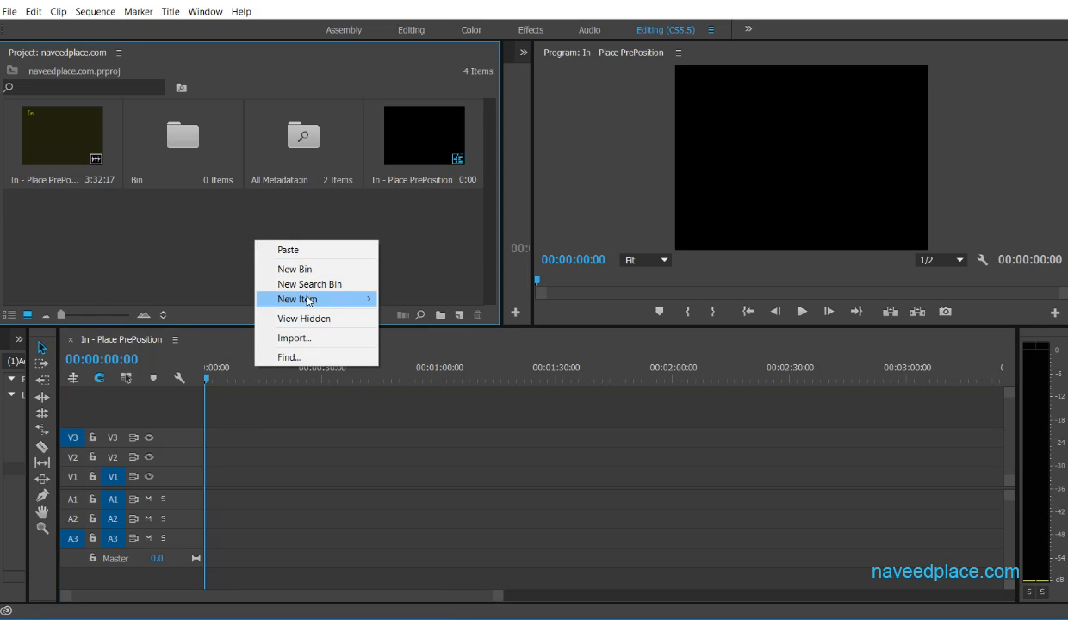
{"action": "mouse_move", "coordinate": [322, 300]}
{"action": "left_click", "coordinate": [408, 300]}
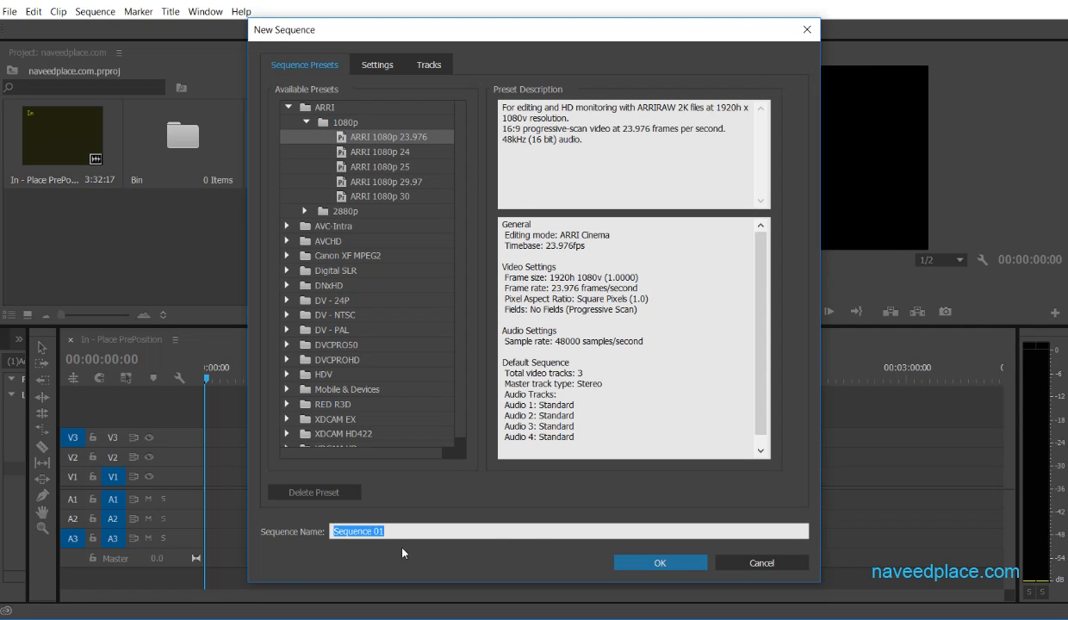
{"action": "left_click", "coordinate": [672, 564]}
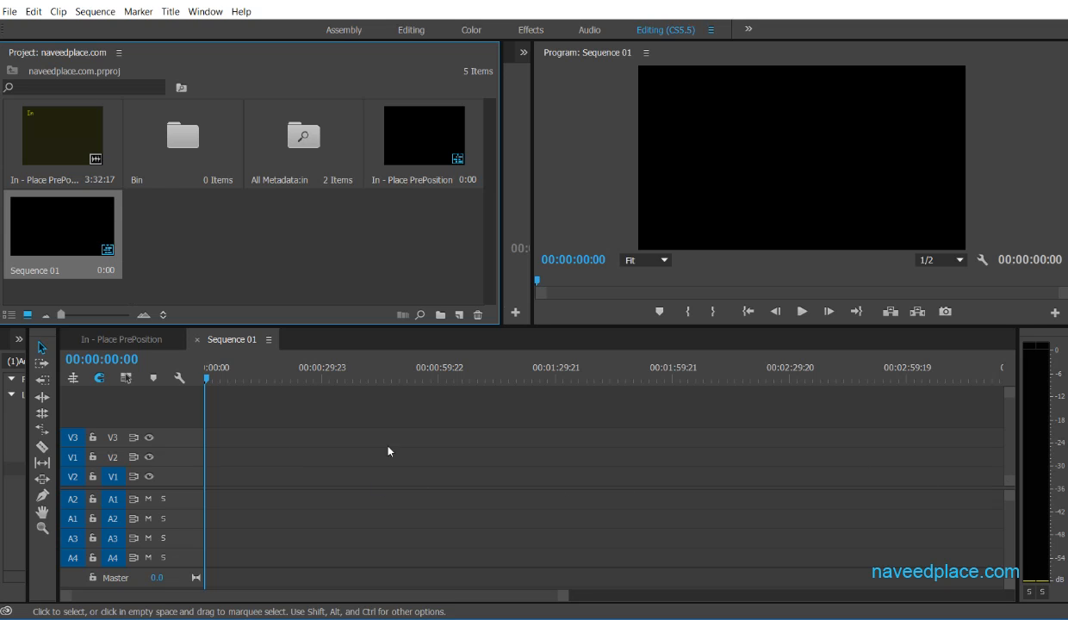
Move the In - Place PrePosition.mp4 clip after Sequence 01 in the project and view the Offline File item type.
{"action": "left_click_drag", "start_coordinate": [93, 148], "coordinate": [80, 225]}
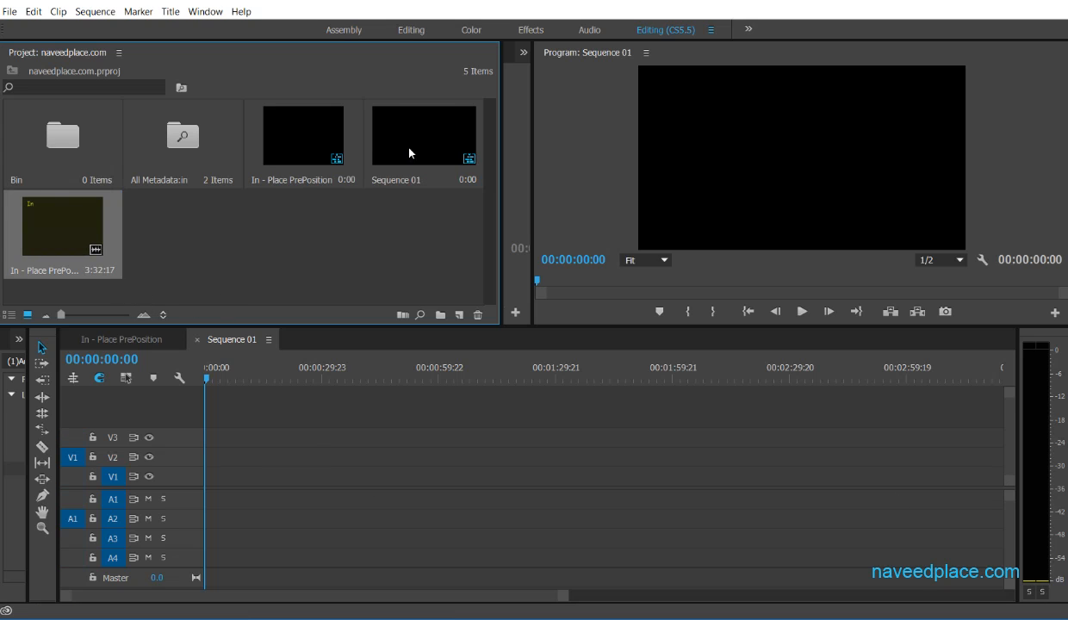
{"action": "right_click", "coordinate": [300, 226]}
{"action": "mouse_move", "coordinate": [400, 295]}
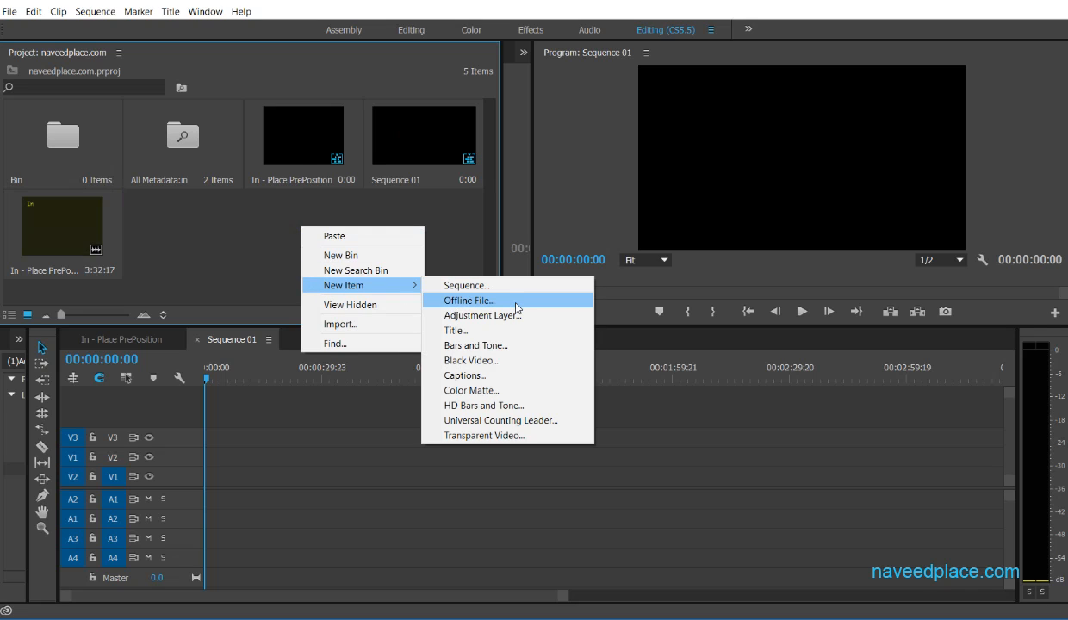
{"action": "left_click", "coordinate": [200, 235]}
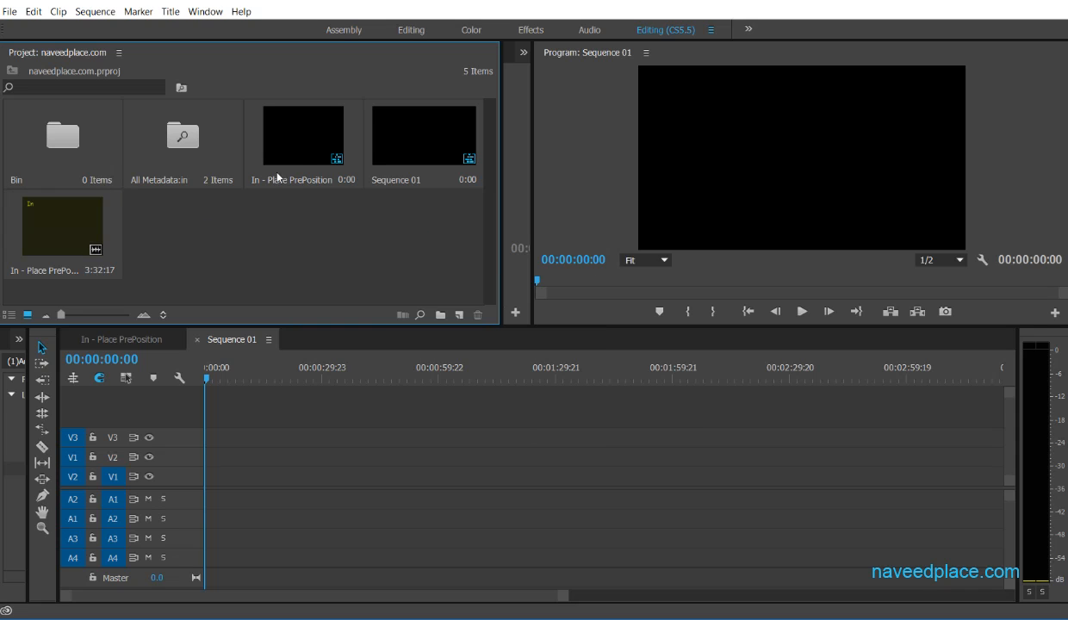
{"action": "left_click", "coordinate": [290, 154]}
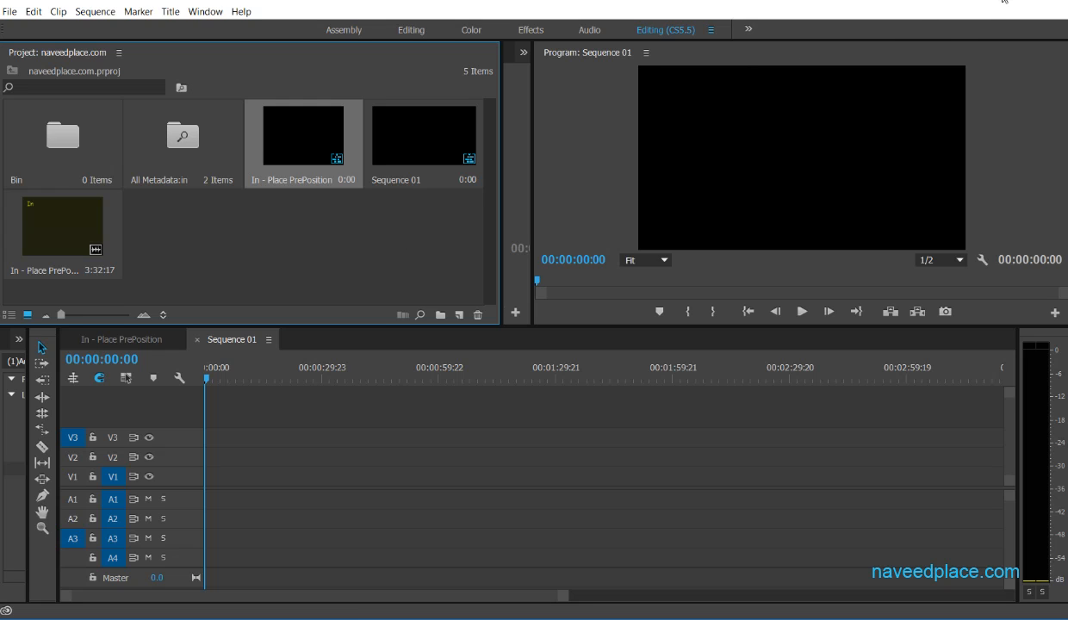
Switch to File Explorer and delete the In - Place PrePosition video from the Time PrePosition folder.
{"action": "key", "text": "alt+Tab"}
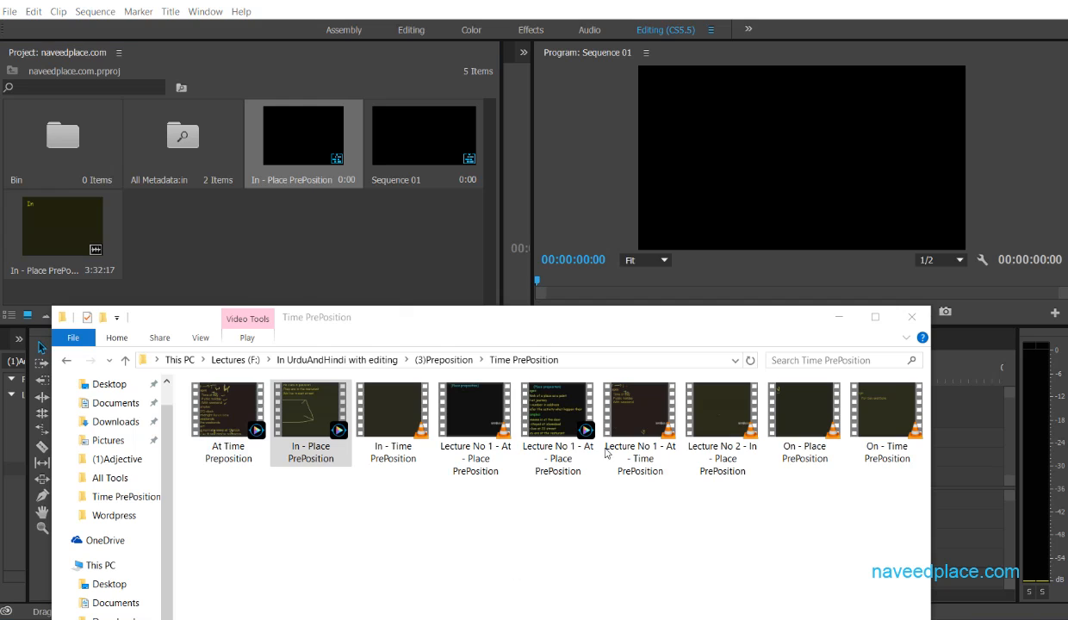
{"action": "left_click", "coordinate": [311, 465]}
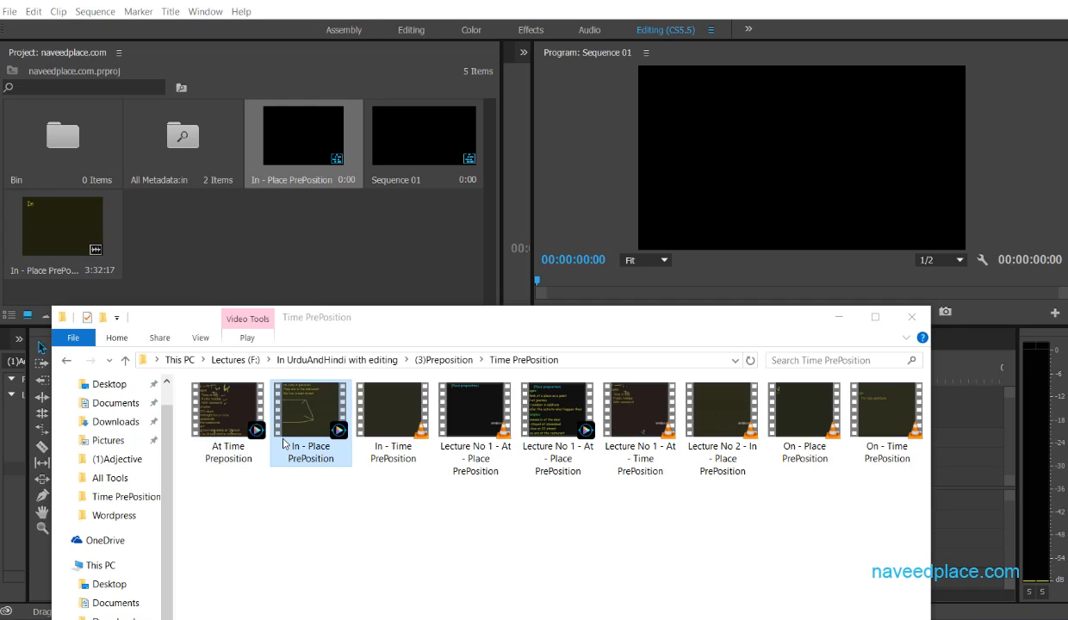
{"action": "right_click", "coordinate": [302, 416]}
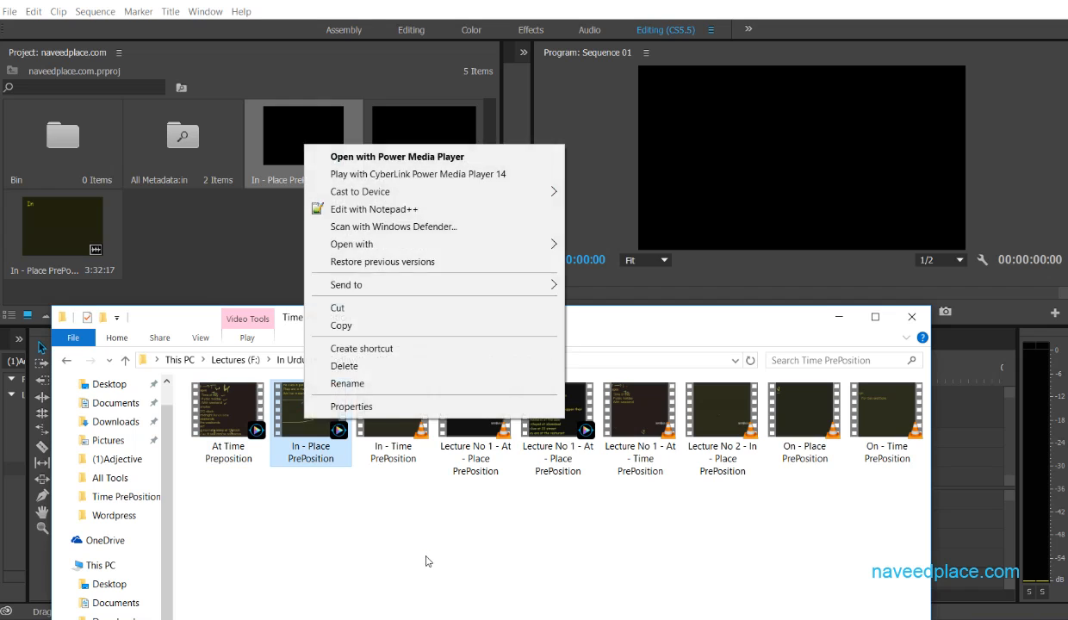
{"action": "left_click", "coordinate": [425, 558]}
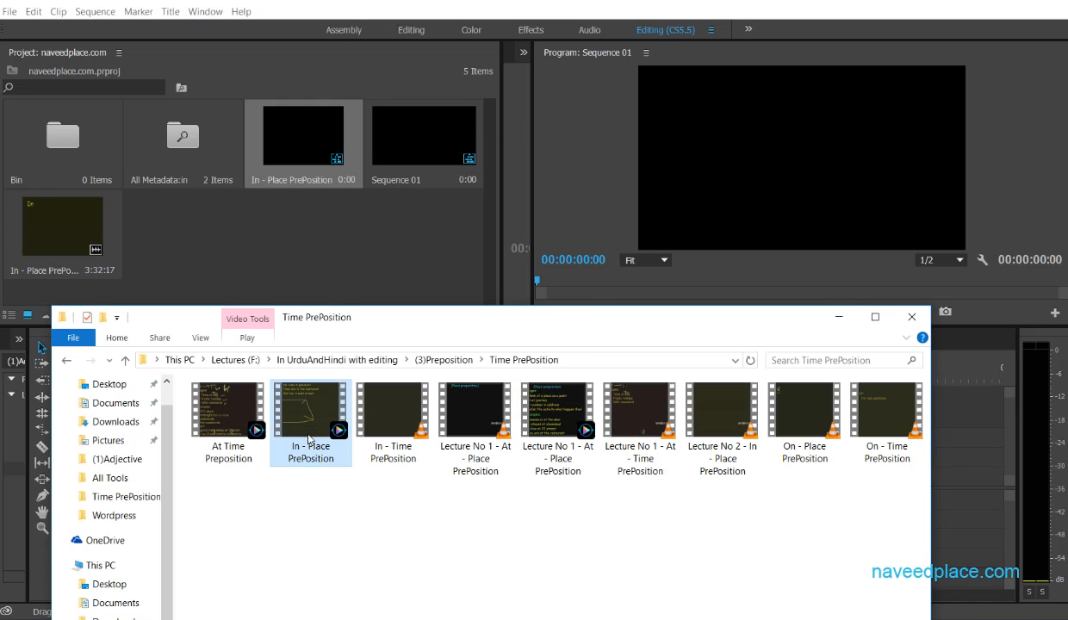
{"action": "key", "text": "Delete"}
Return to Premiere Pro, set the missing In - Place PrePosition.mp4 clip to offline, and review its clip options.
{"action": "left_click", "coordinate": [158, 270]}
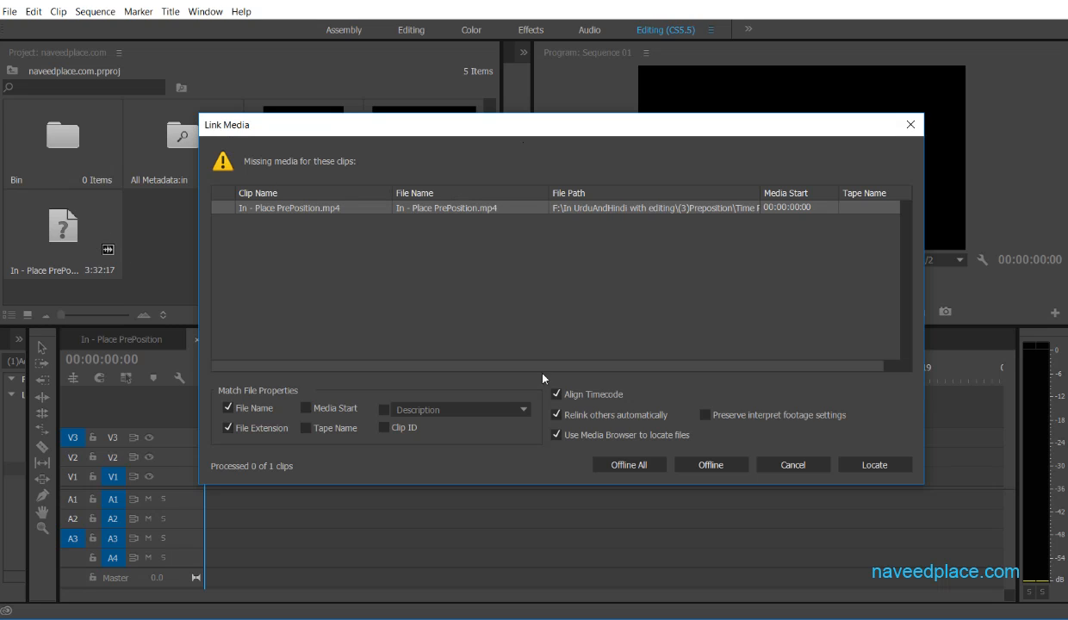
{"action": "left_click", "coordinate": [710, 467]}
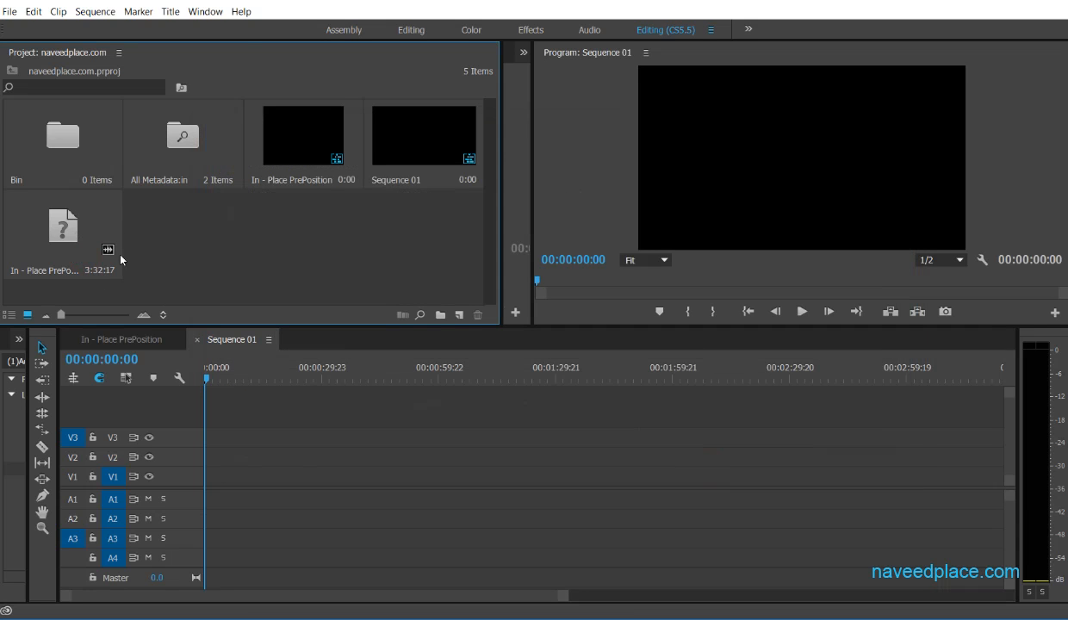
{"action": "right_click", "coordinate": [81, 253]}
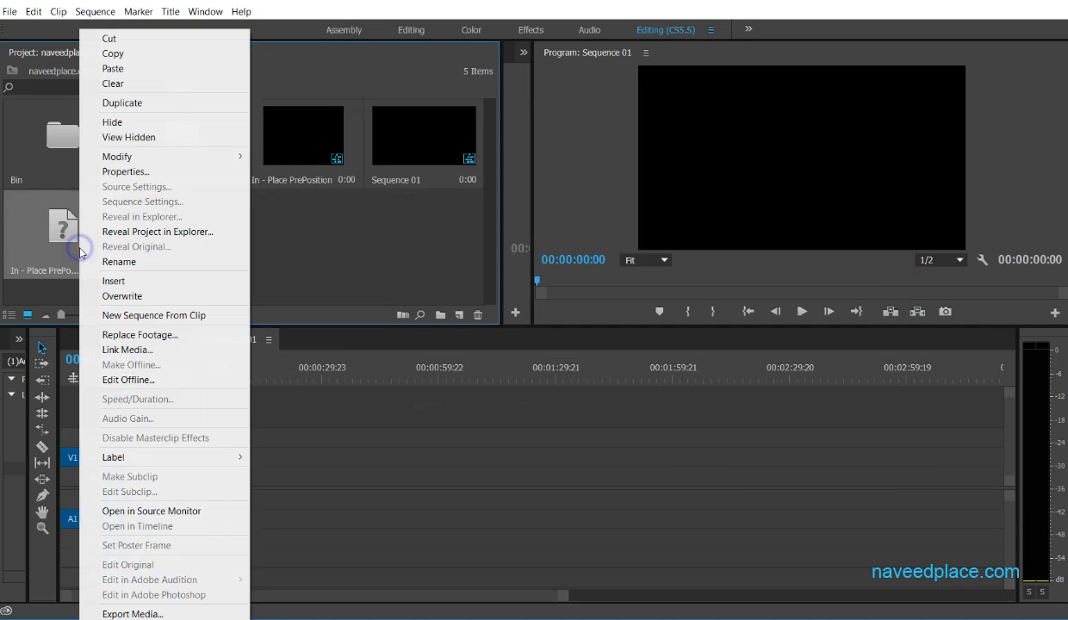
{"action": "left_click", "coordinate": [370, 246]}
{"action": "left_click", "coordinate": [83, 250]}
{"action": "right_click", "coordinate": [82, 249]}
{"action": "left_click", "coordinate": [362, 245]}
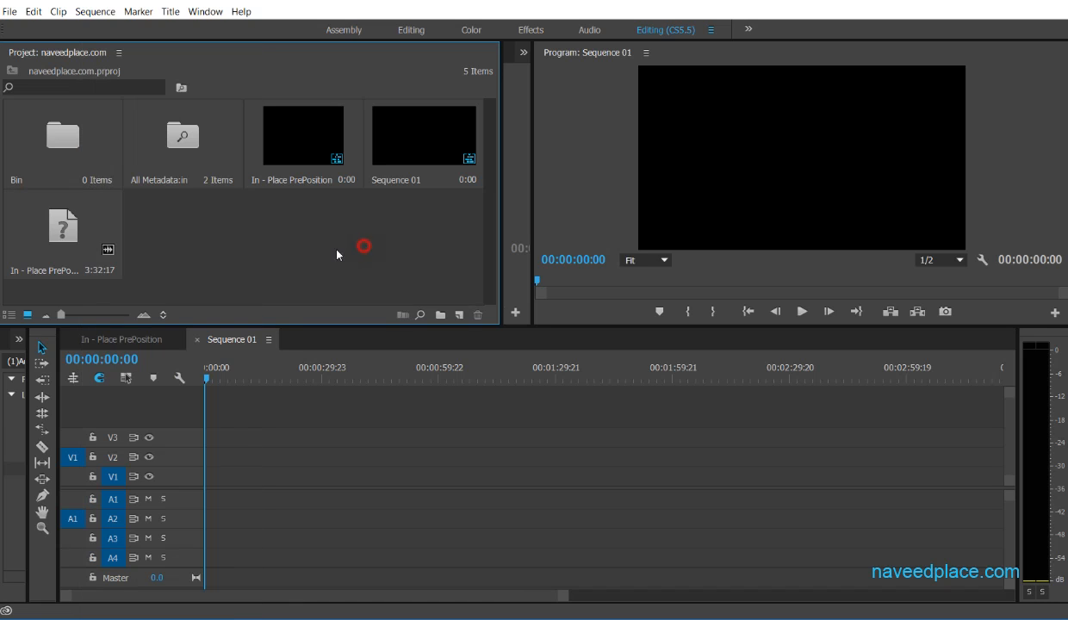
Place the offline In - Place PrePosition.mp4 clip at the start of Sequence 01, keeping the existing sequence settings, and view the clip's options.
{"action": "left_click", "coordinate": [84, 249]}
{"action": "left_click_drag", "start_coordinate": [84, 249], "coordinate": [227, 495]}
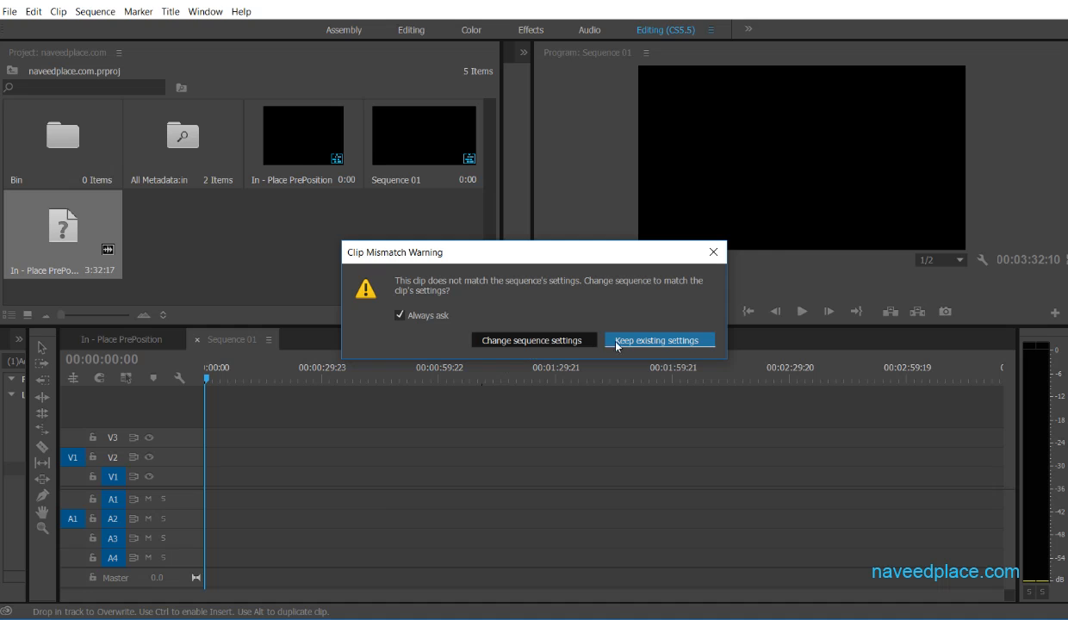
{"action": "left_click", "coordinate": [619, 342]}
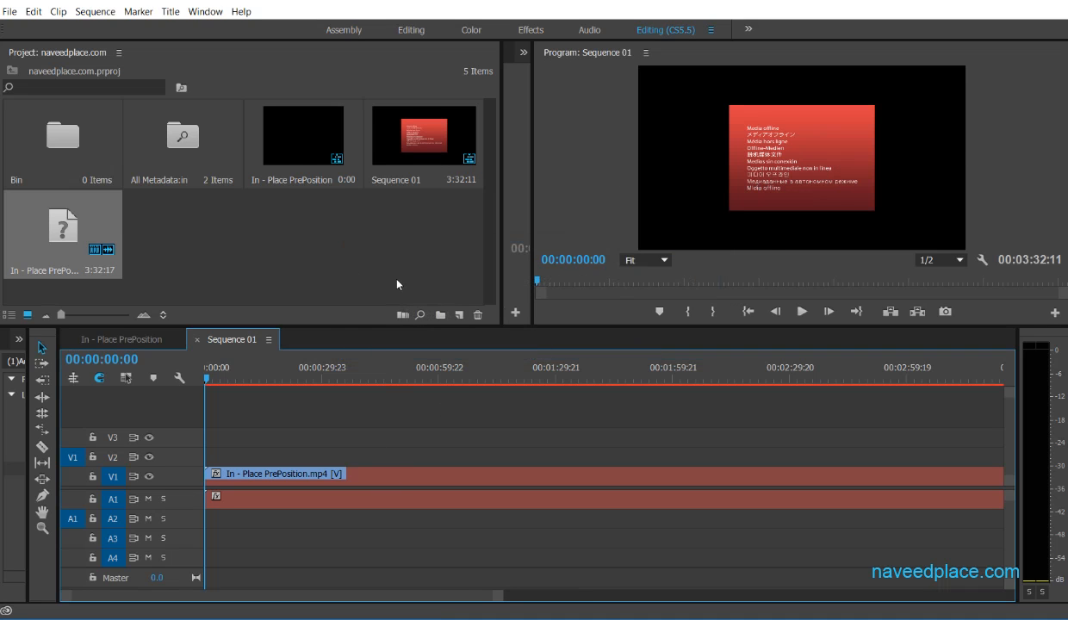
{"action": "left_click", "coordinate": [430, 505]}
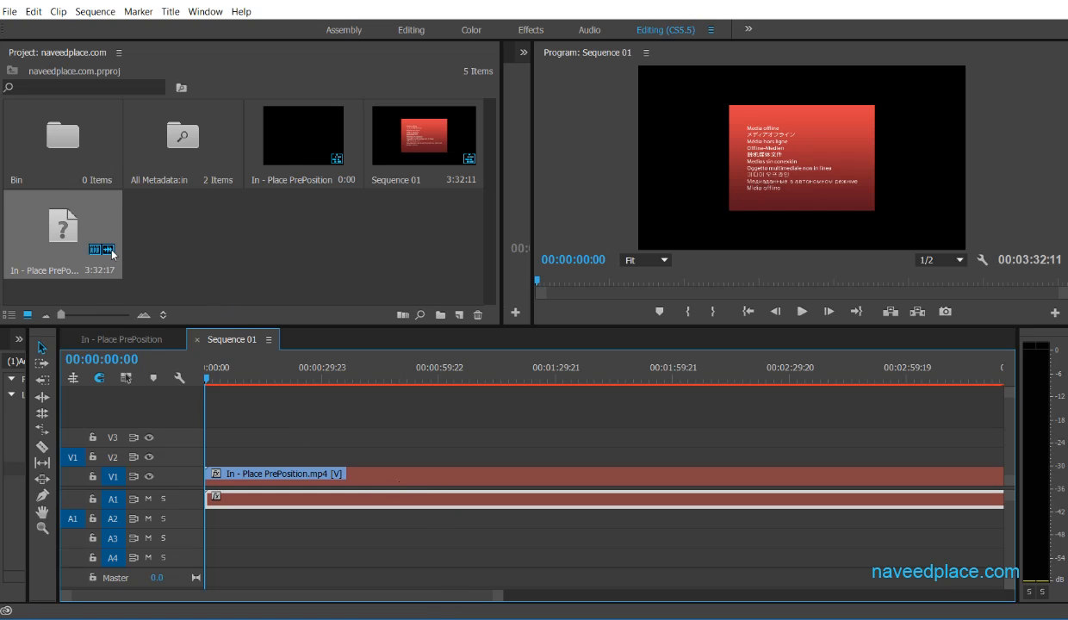
{"action": "right_click", "coordinate": [82, 250]}
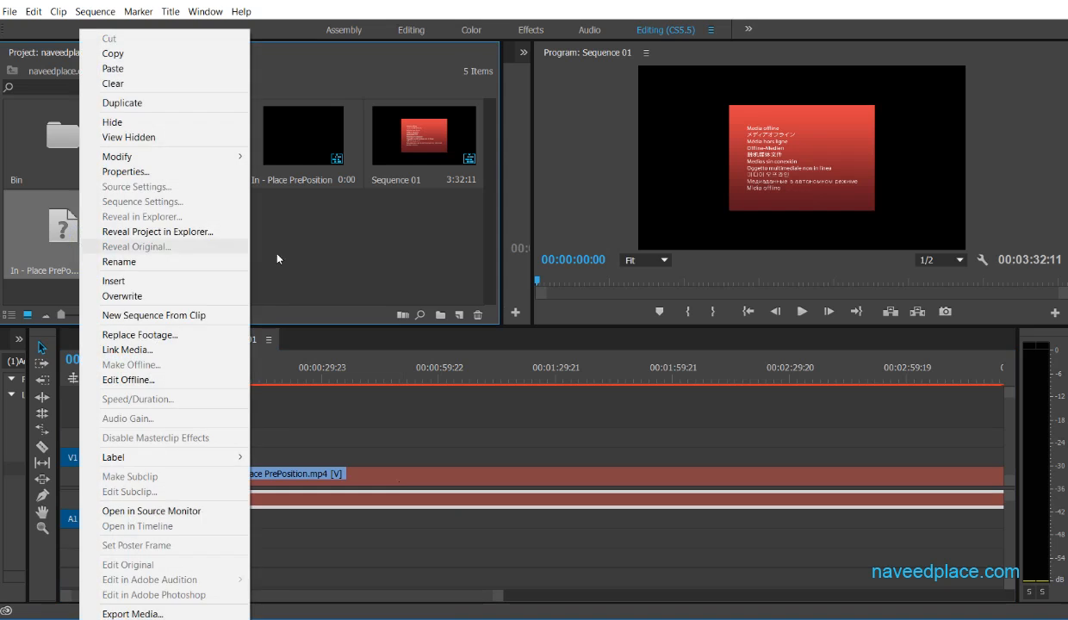
{"action": "left_click", "coordinate": [301, 245]}
Delete the offline clip's audio and video from Sequence 01.
{"action": "left_click", "coordinate": [370, 498]}
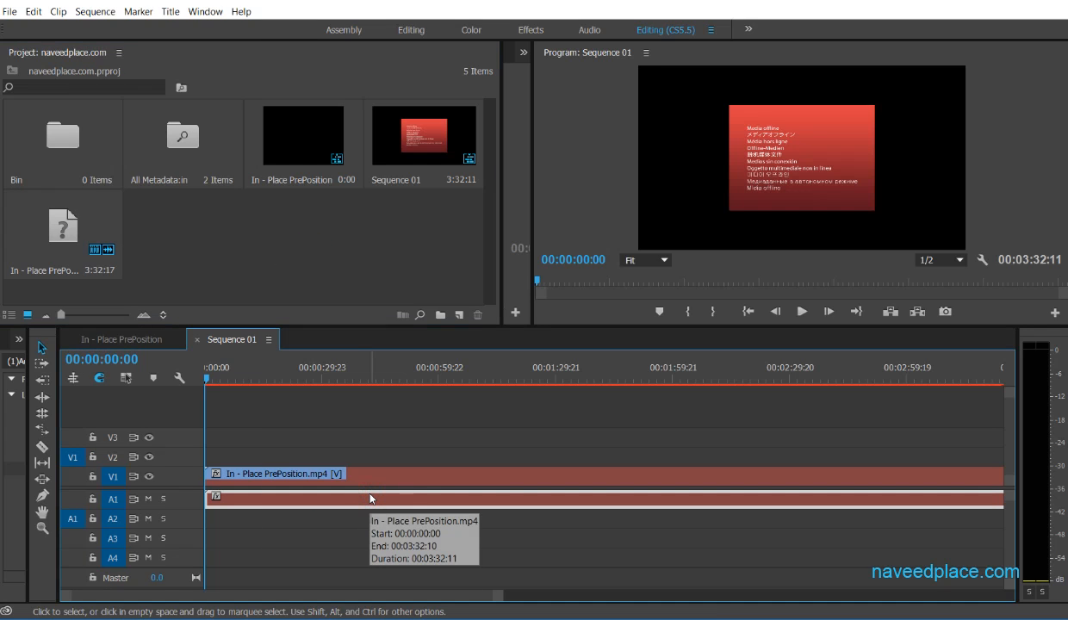
{"action": "key", "text": "Delete"}
{"action": "left_click", "coordinate": [354, 474]}
{"action": "key", "text": "Delete"}
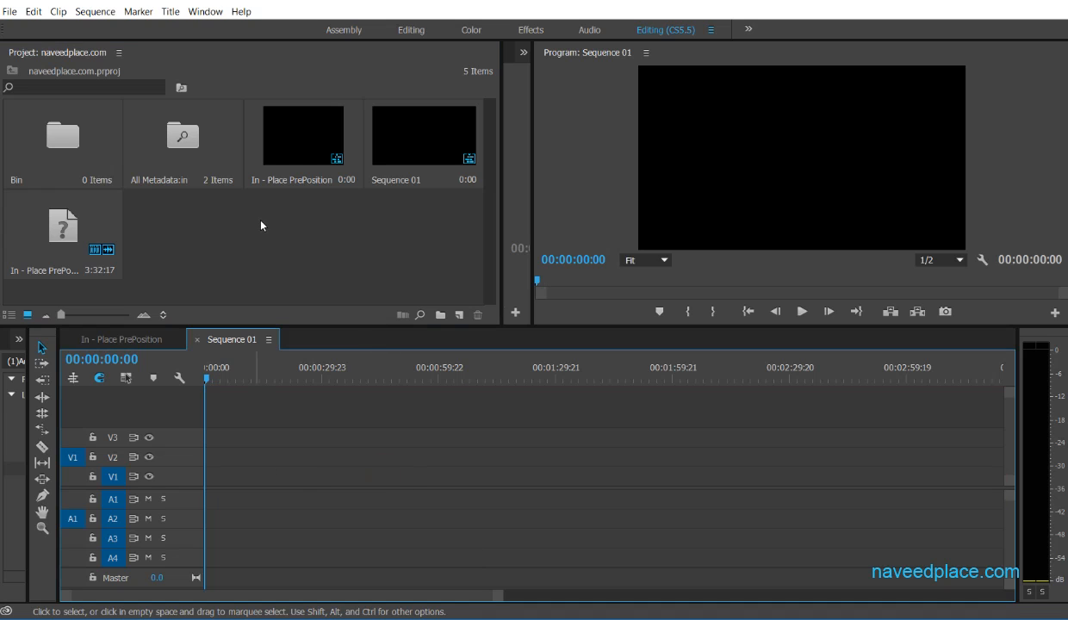
Create a 1920 x 1080, 23.976 fps offline file named Offline File 01 with 48000 Hz stereo audio, and delete it from the project.
{"action": "right_click", "coordinate": [261, 223]}
{"action": "left_click", "coordinate": [308, 275]}
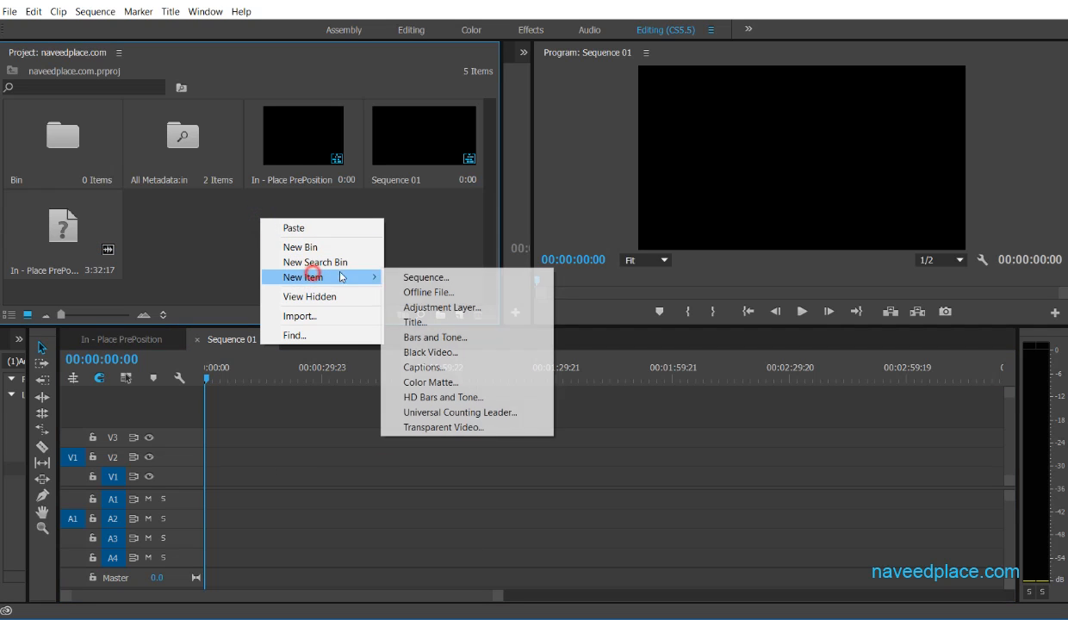
{"action": "left_click", "coordinate": [444, 293]}
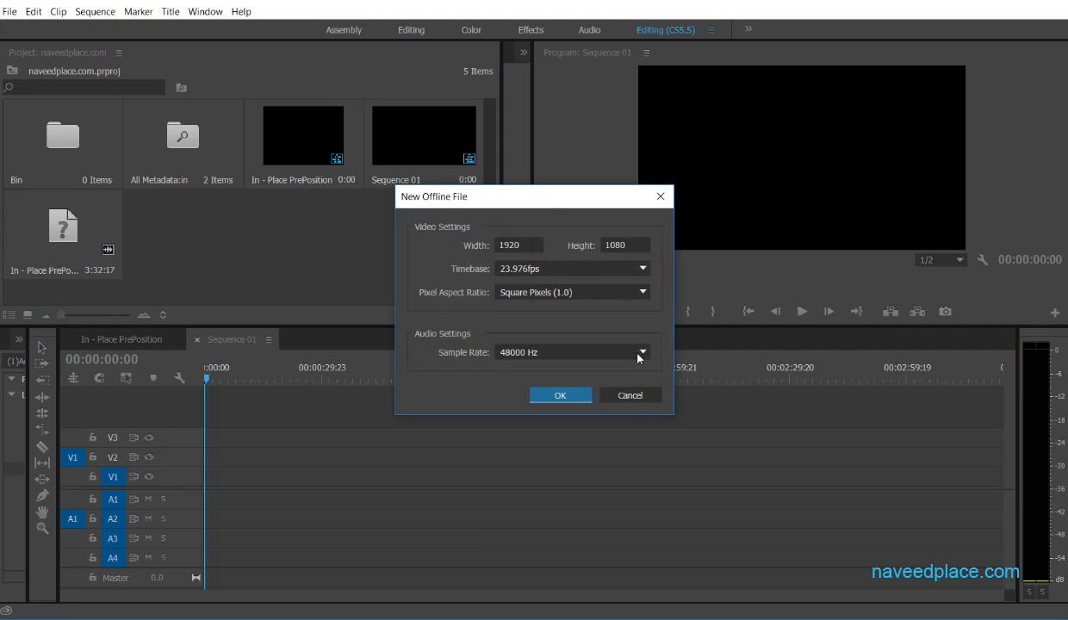
{"action": "left_click", "coordinate": [553, 396]}
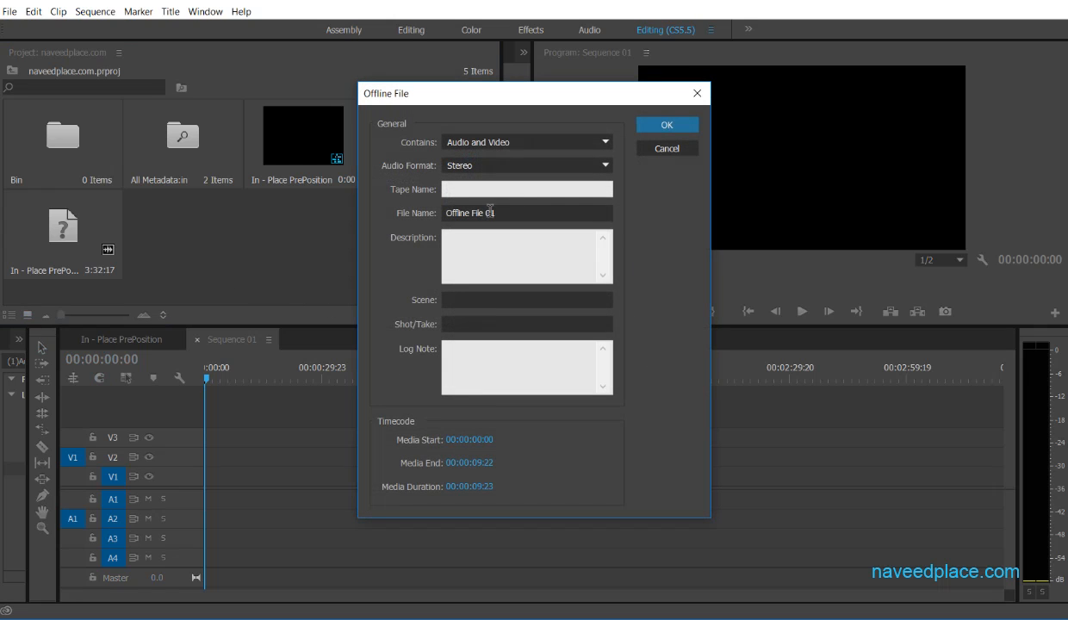
{"action": "left_click", "coordinate": [487, 188]}
{"action": "left_click", "coordinate": [681, 125]}
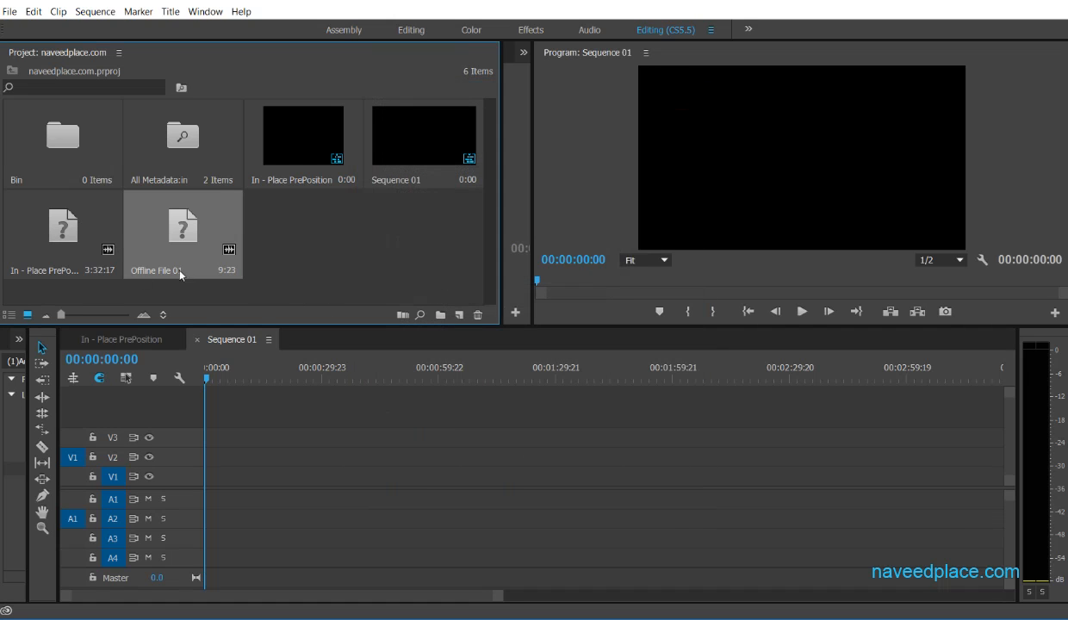
{"action": "key", "text": "Delete"}
{"action": "right_click", "coordinate": [250, 238]}
{"action": "left_click", "coordinate": [289, 297]}
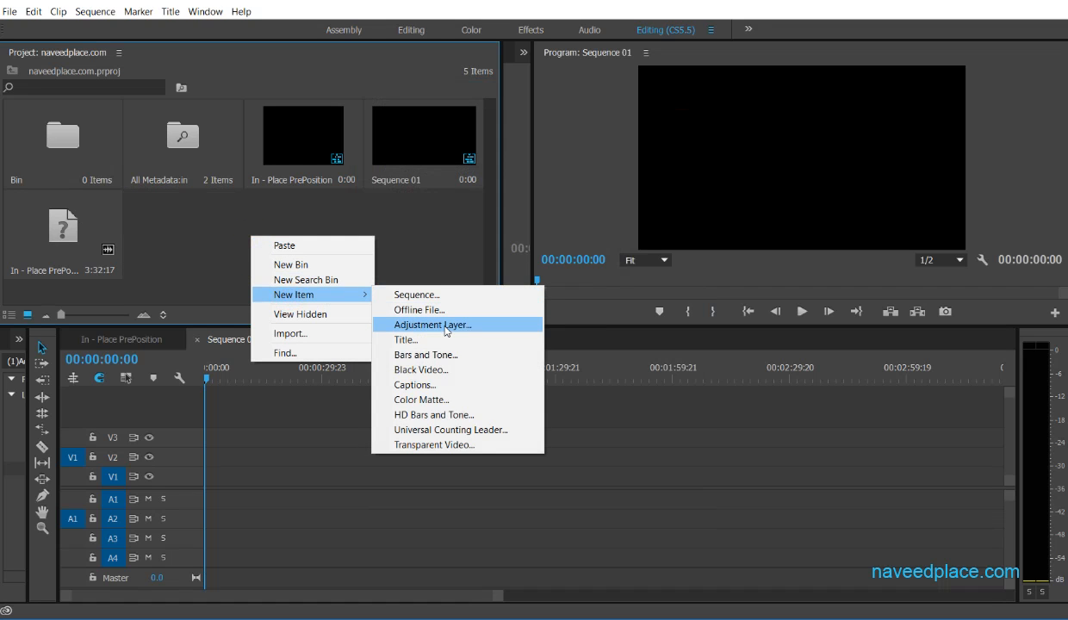
{"action": "left_click", "coordinate": [178, 254]}
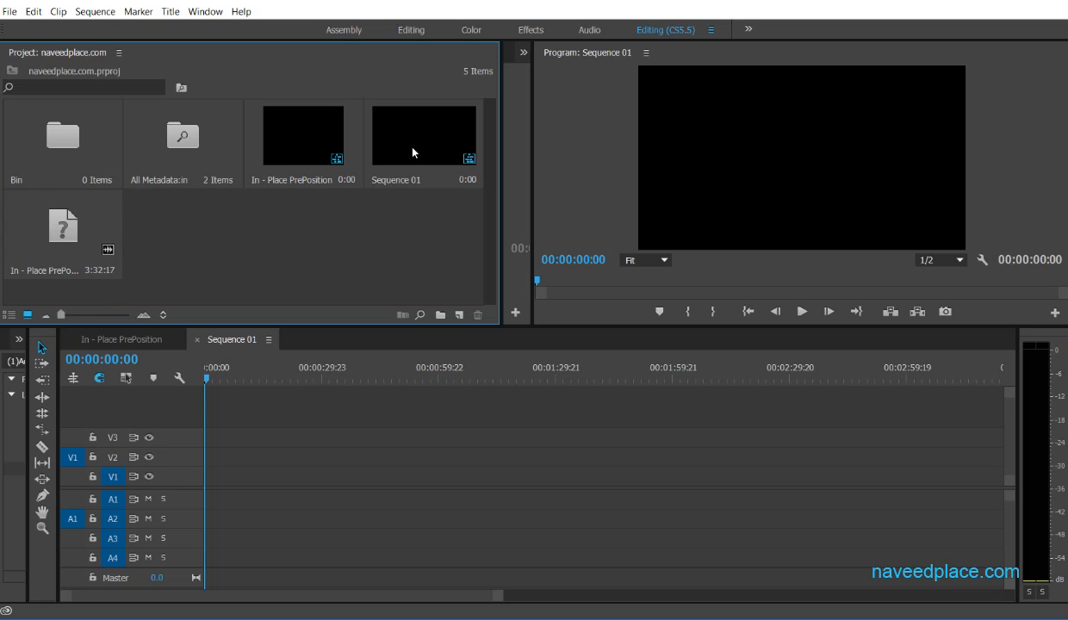
Import On - Time PrePosition.avi and place it at the start of Sequence 01, changing the sequence settings to match the clip.
{"action": "double_click", "coordinate": [196, 241]}
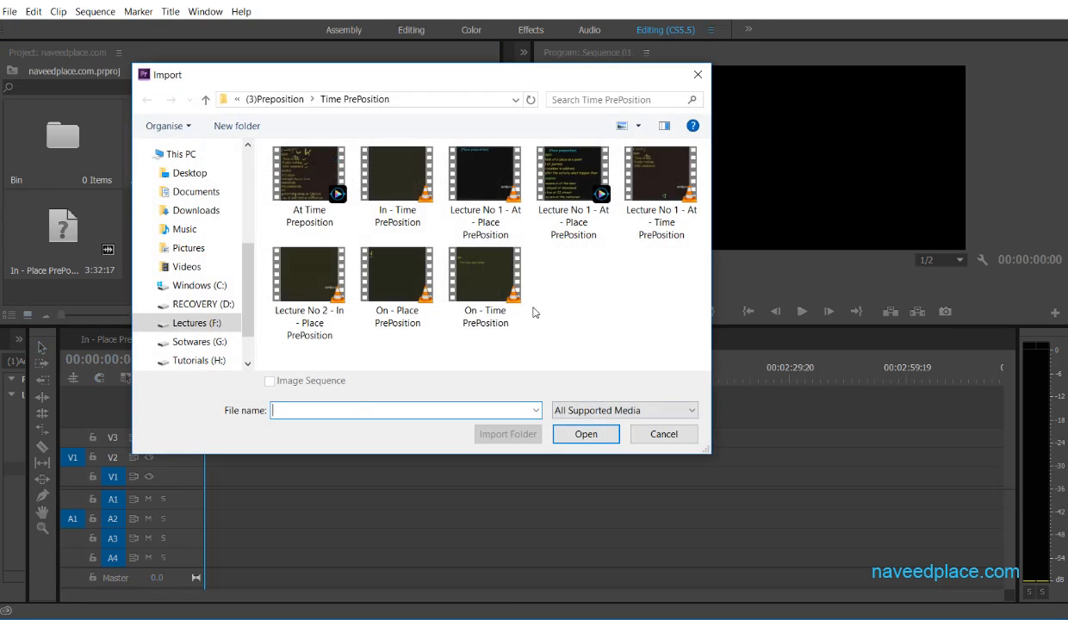
{"action": "left_click", "coordinate": [470, 283]}
{"action": "double_click", "coordinate": [470, 283]}
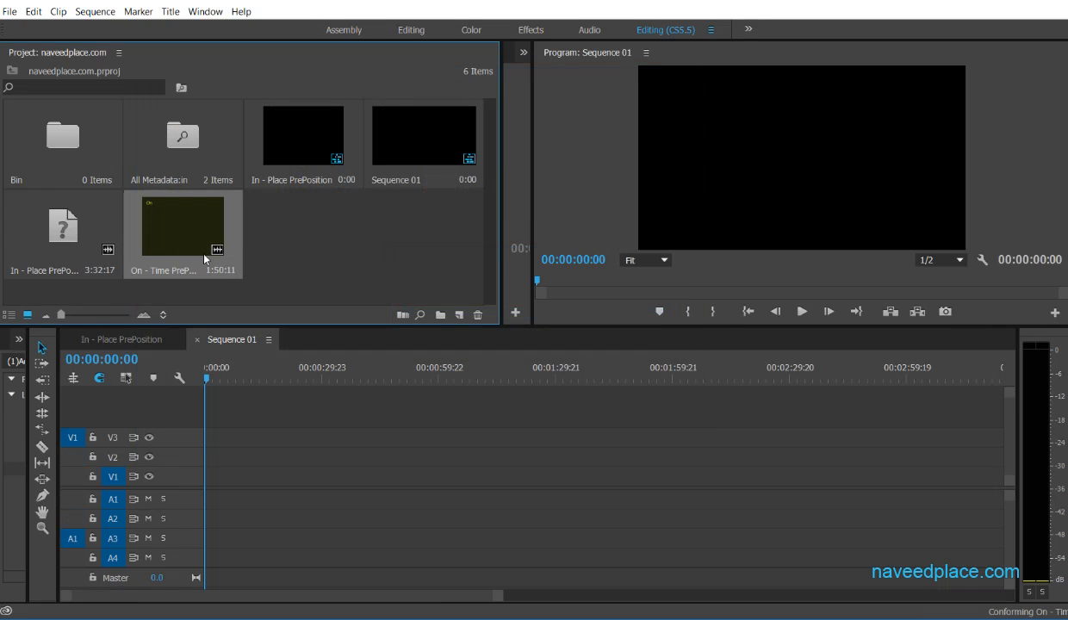
{"action": "left_click_drag", "start_coordinate": [169, 222], "coordinate": [206, 490]}
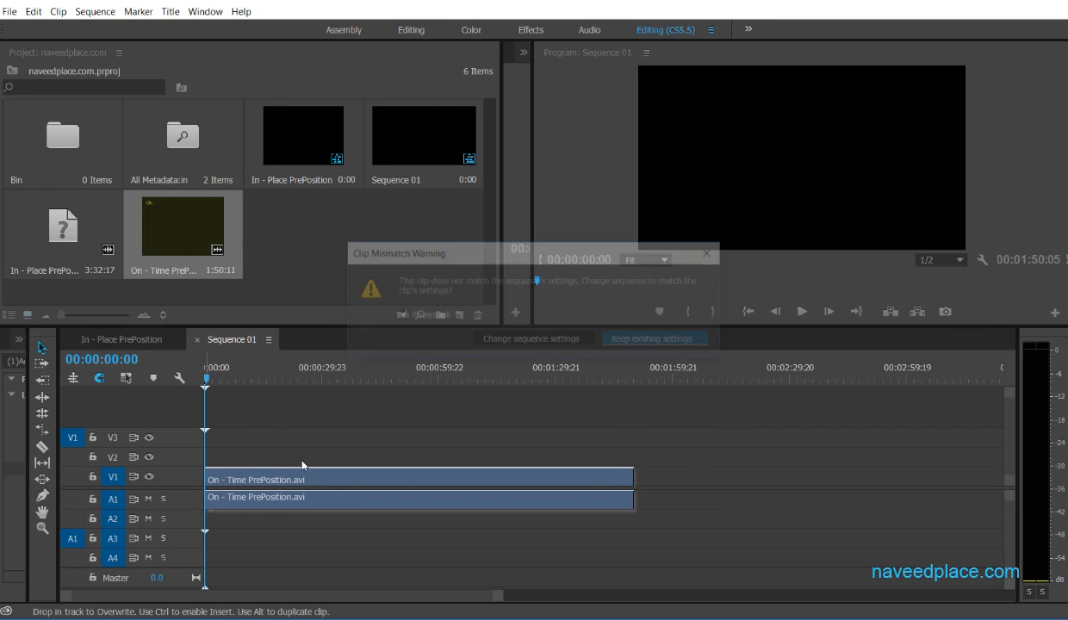
{"action": "left_click", "coordinate": [552, 342]}
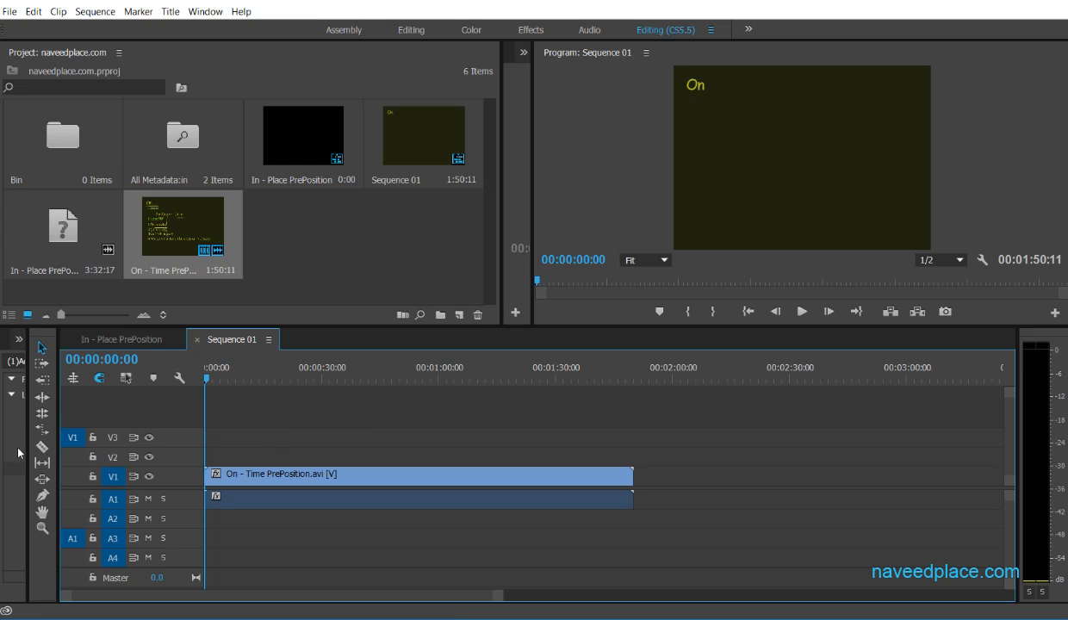
Widen the area beside the timeline to show the Effects categories, and select the On - Time PrePosition.avi video clip.
{"action": "left_click_drag", "start_coordinate": [27, 446], "coordinate": [261, 449]}
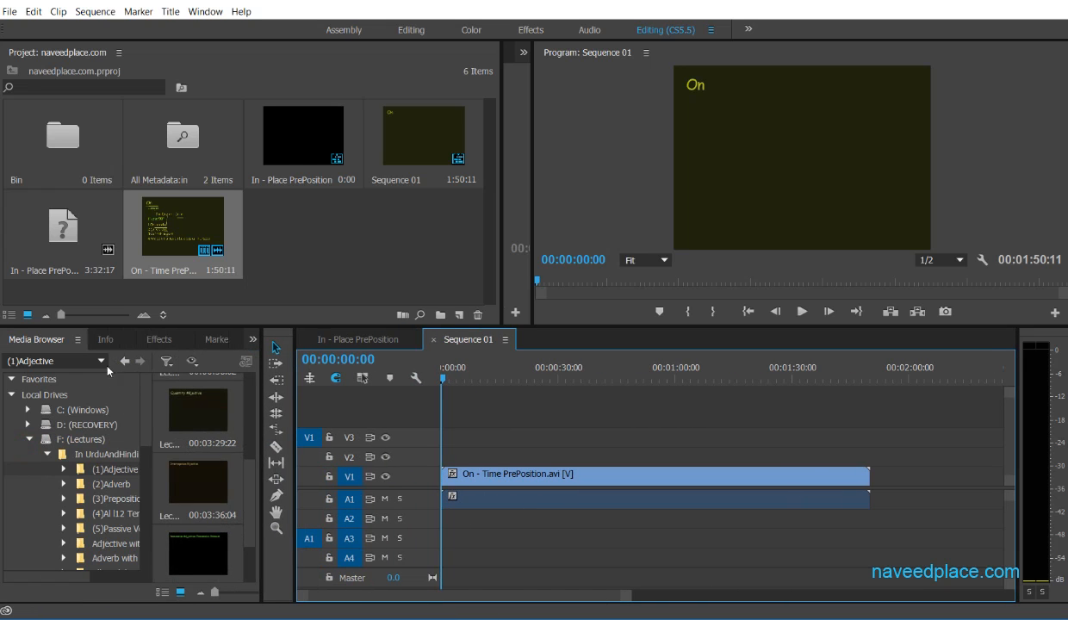
{"action": "left_click", "coordinate": [156, 340]}
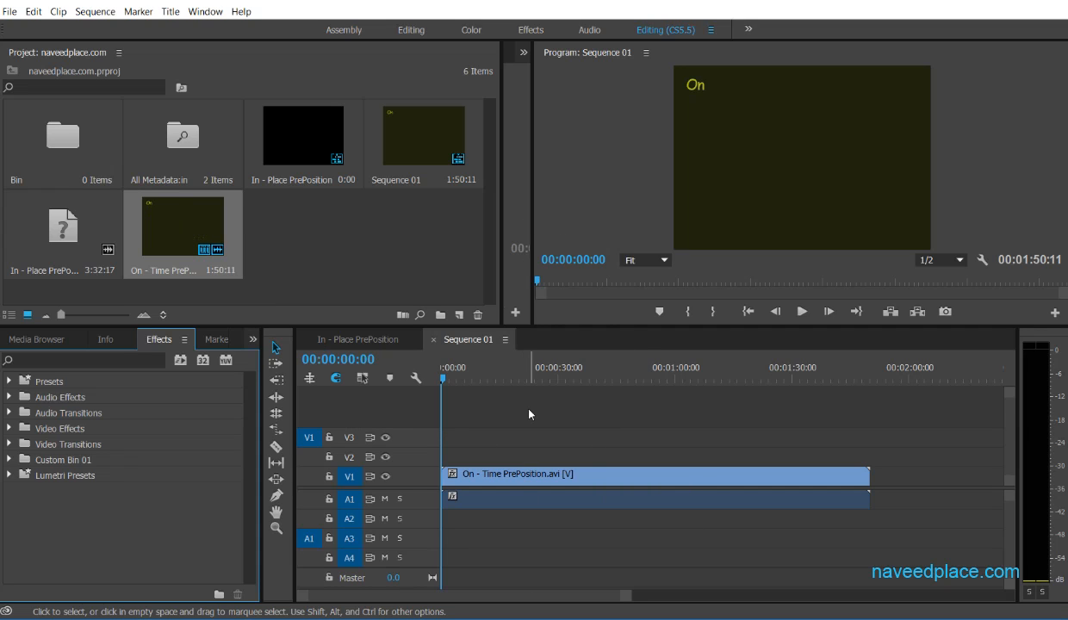
{"action": "left_click", "coordinate": [612, 476]}
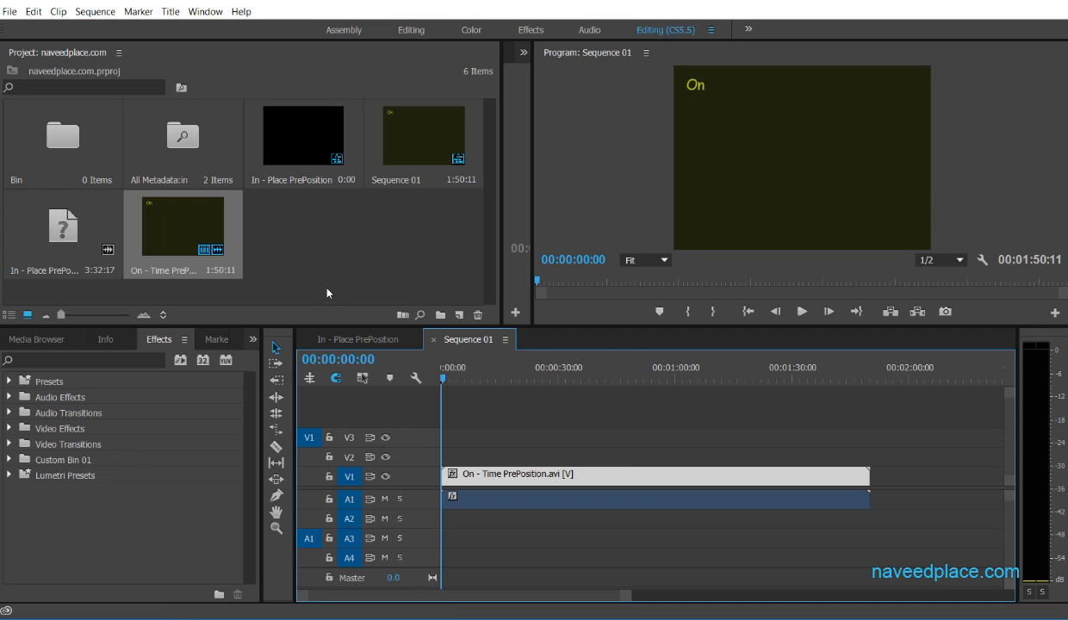
Create an 856 x 612, 30 fps adjustment layer and place it on V3 across the full length of the On - Time PrePosition.avi clip.
{"action": "right_click", "coordinate": [333, 237]}
{"action": "mouse_move", "coordinate": [349, 290]}
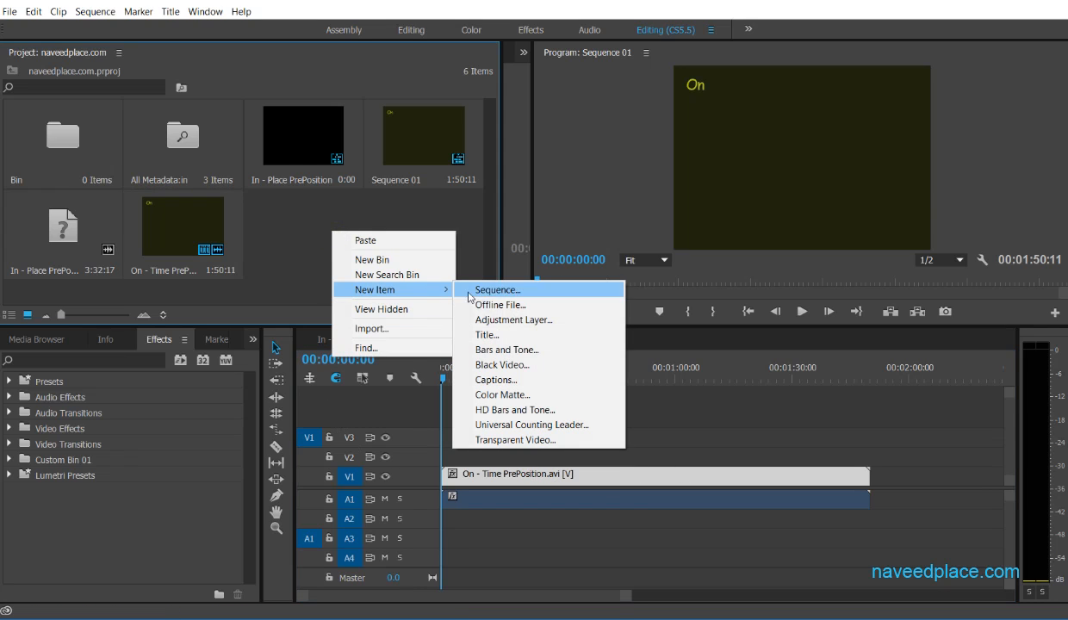
{"action": "left_click", "coordinate": [515, 320]}
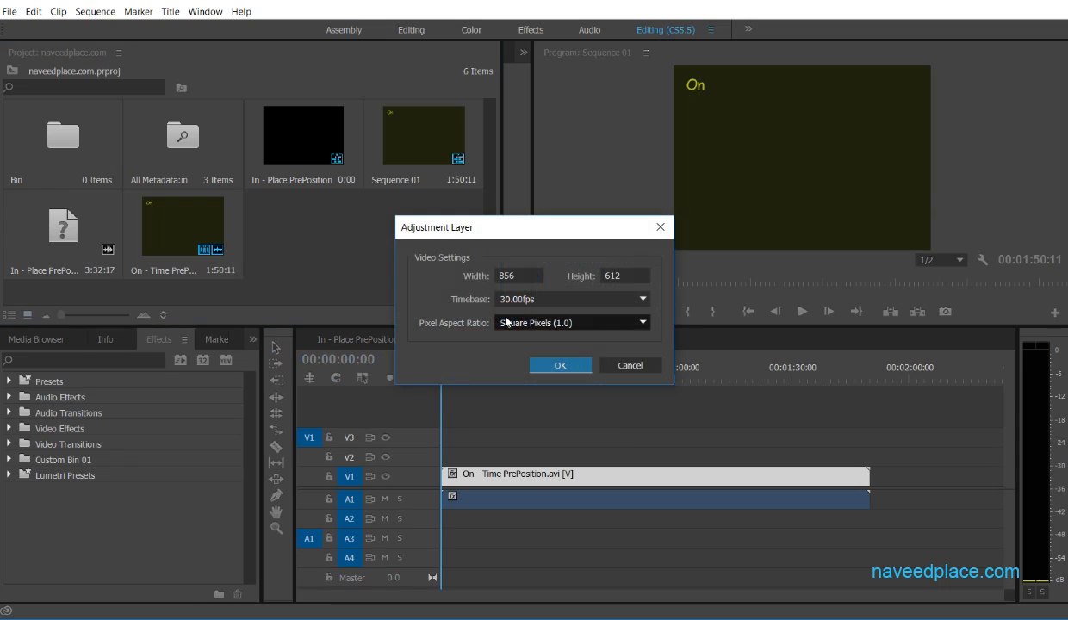
{"action": "left_click", "coordinate": [560, 365]}
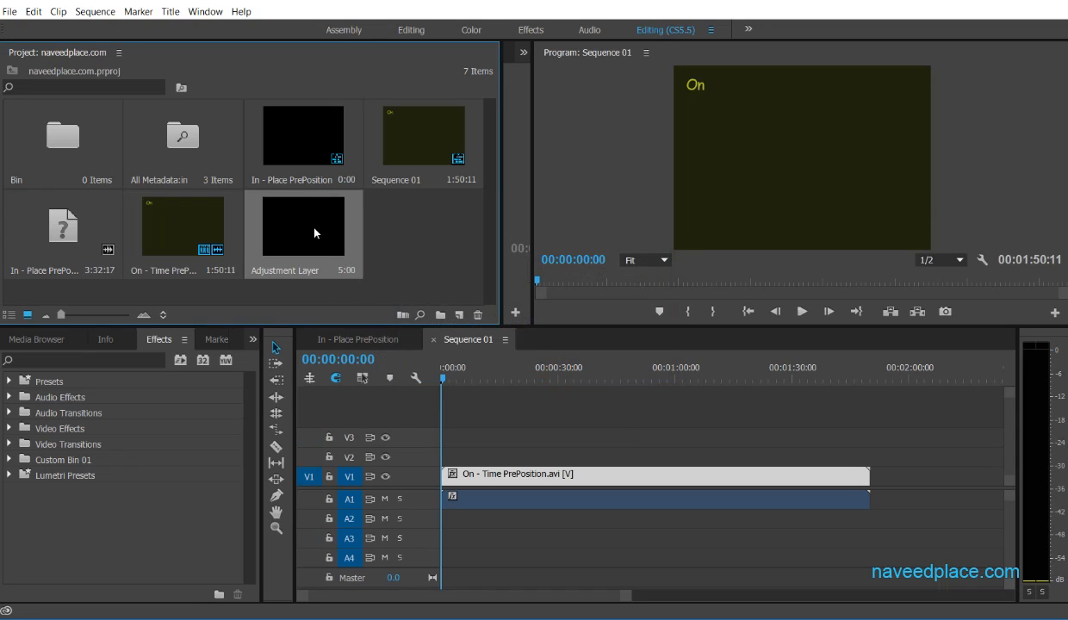
{"action": "left_click_drag", "start_coordinate": [315, 233], "coordinate": [870, 435]}
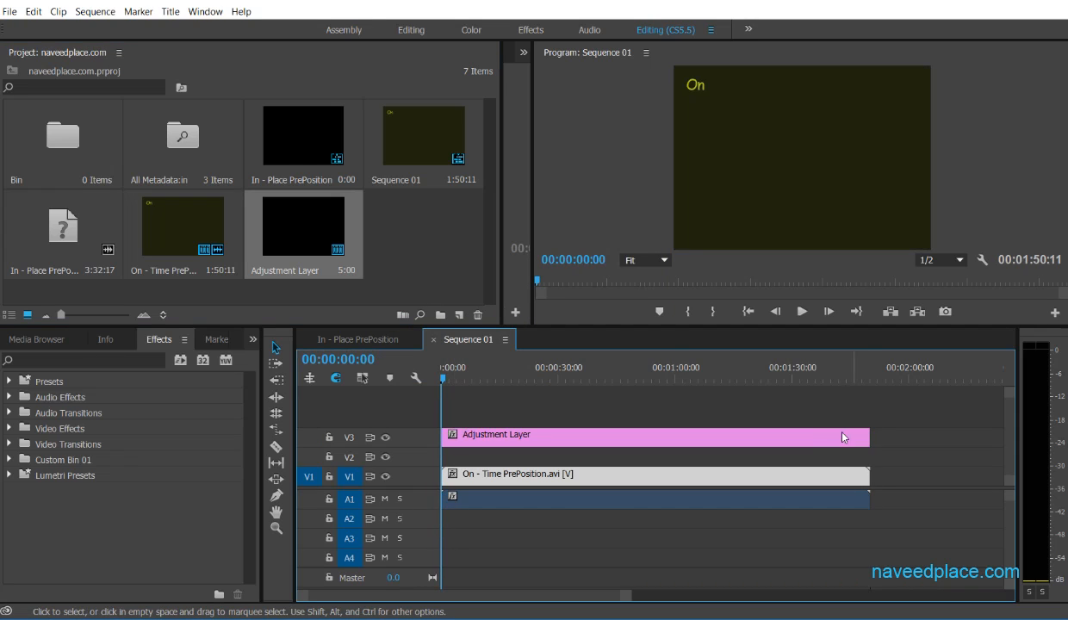
Examine the Adjustment Layer and the video clip beneath it in Sequence 01, moving the playhead to 00:00:03:12.
{"action": "left_click", "coordinate": [609, 369]}
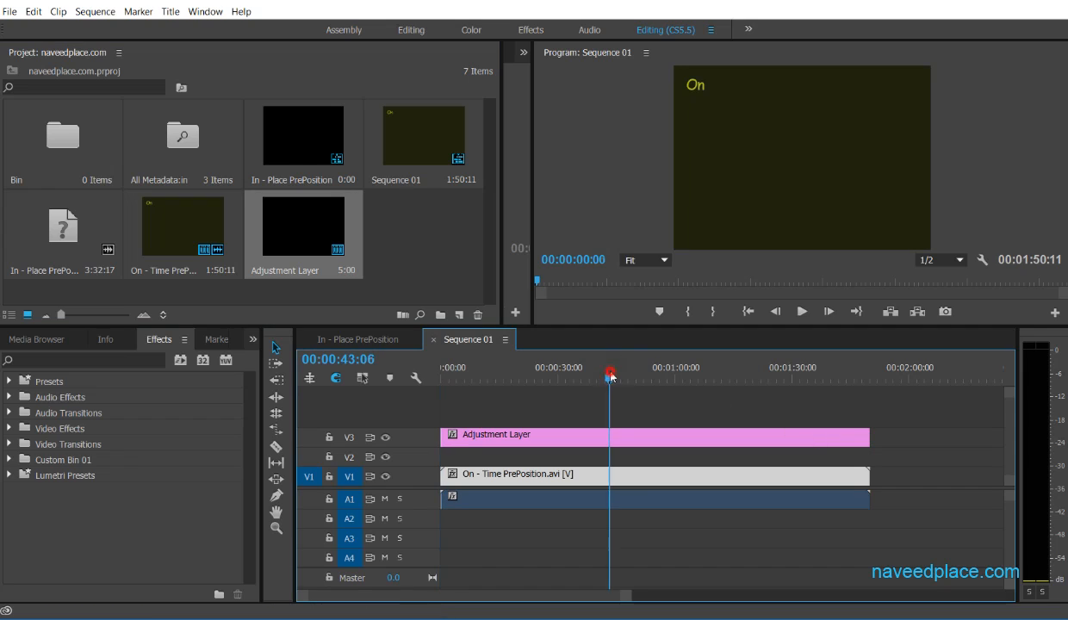
{"action": "left_click", "coordinate": [502, 392]}
{"action": "left_click", "coordinate": [483, 376]}
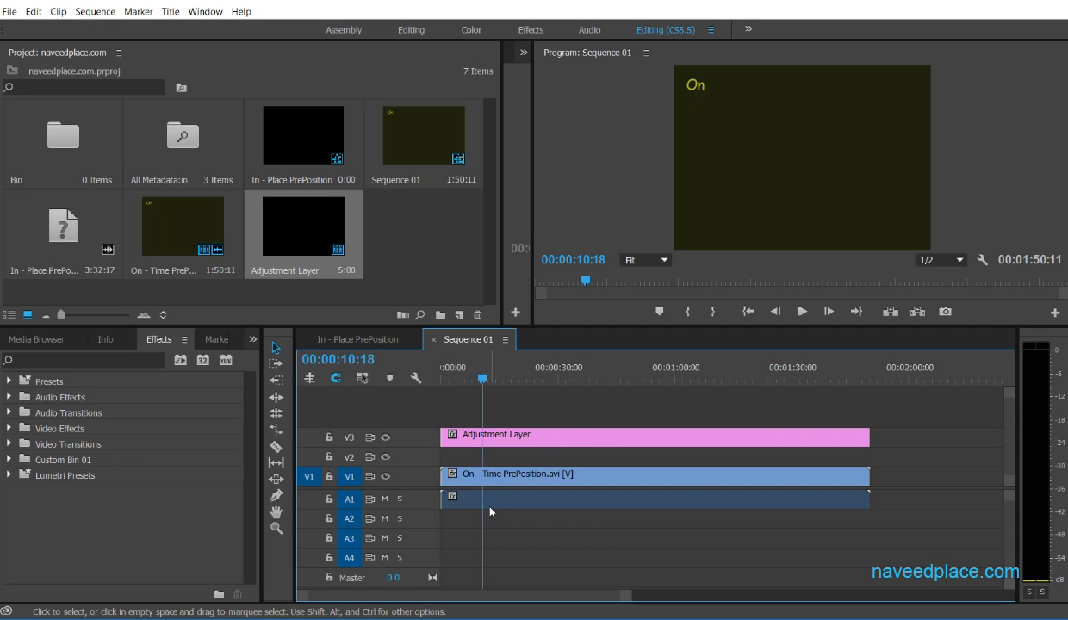
{"action": "left_click", "coordinate": [533, 434]}
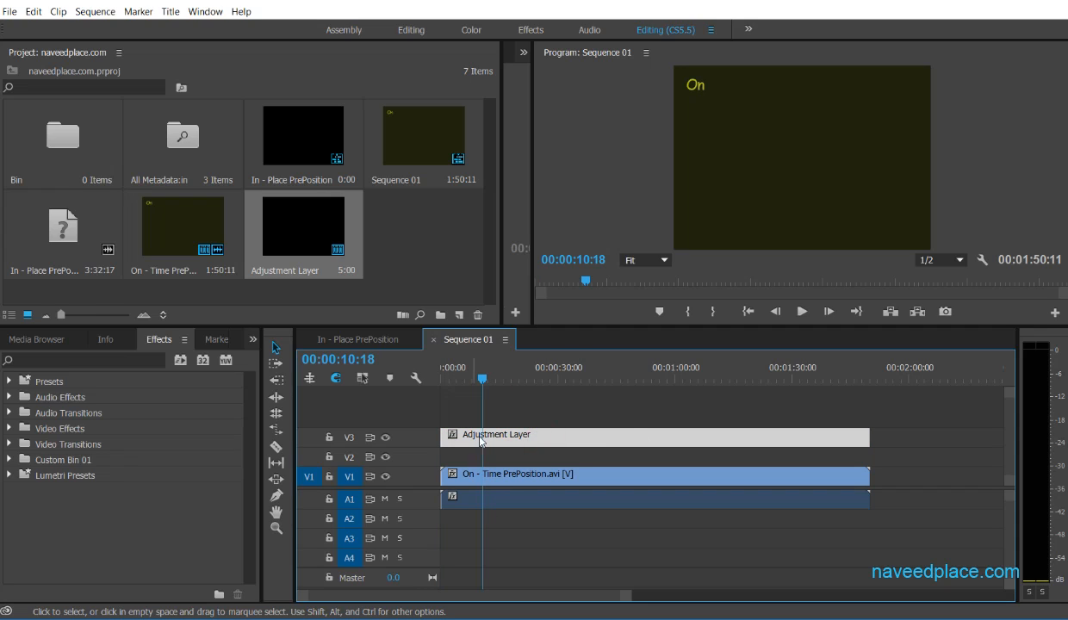
{"action": "left_click", "coordinate": [496, 474]}
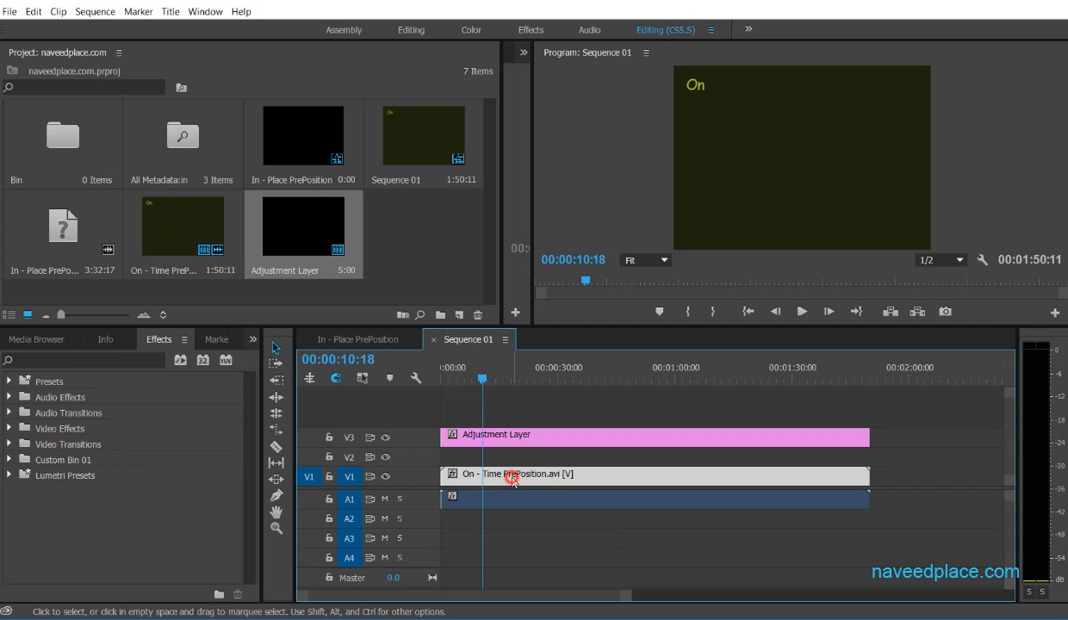
{"action": "left_click", "coordinate": [543, 432]}
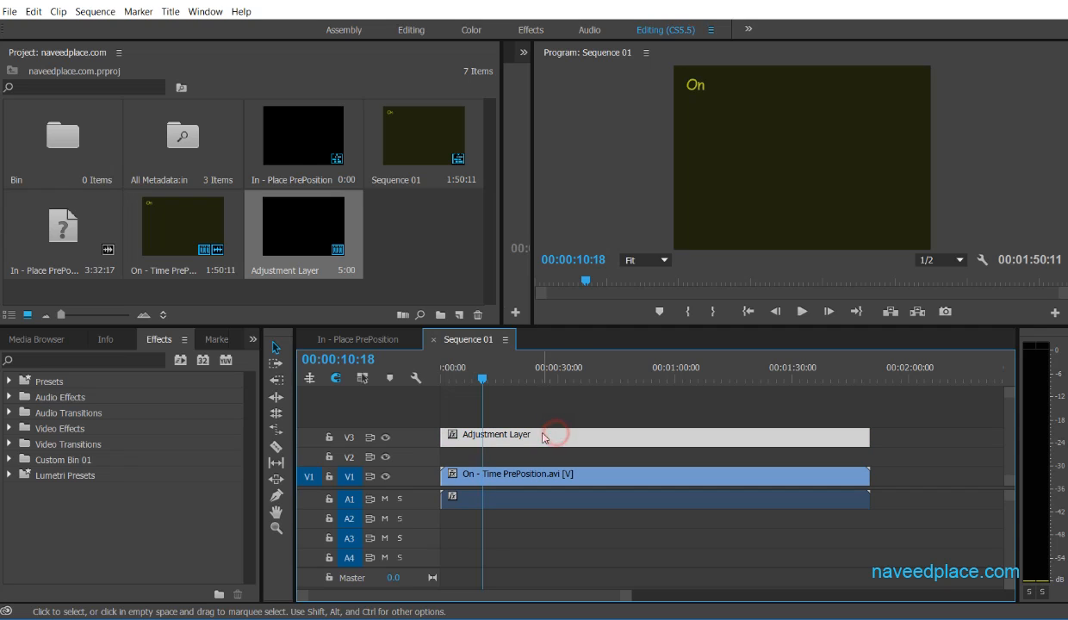
{"action": "left_click", "coordinate": [472, 370]}
{"action": "left_click_drag", "start_coordinate": [458, 379], "coordinate": [454, 377]}
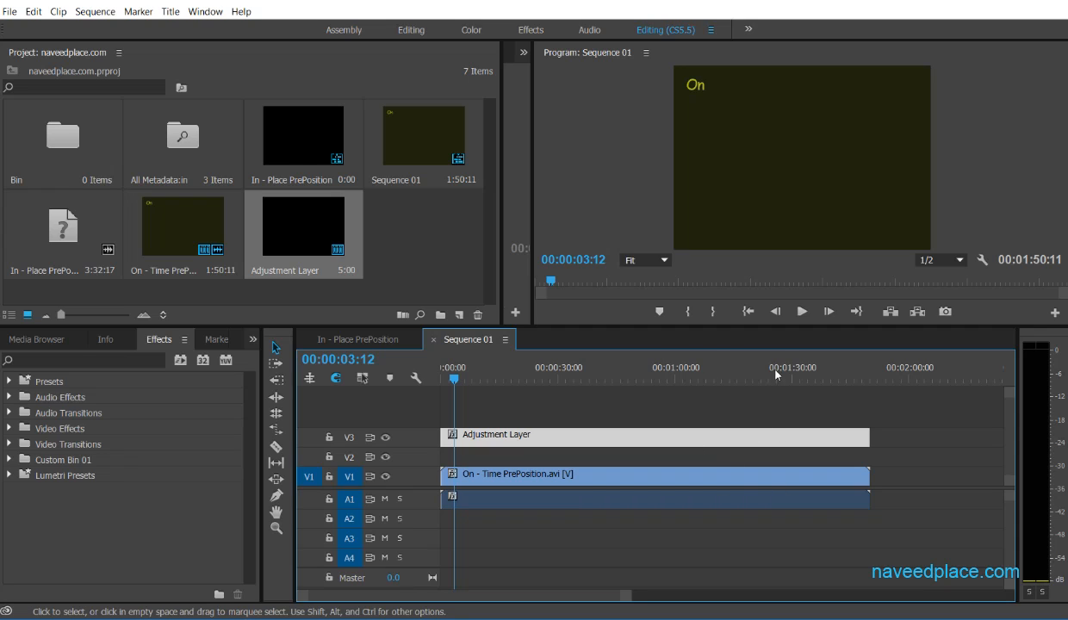
{"action": "left_click", "coordinate": [614, 434]}
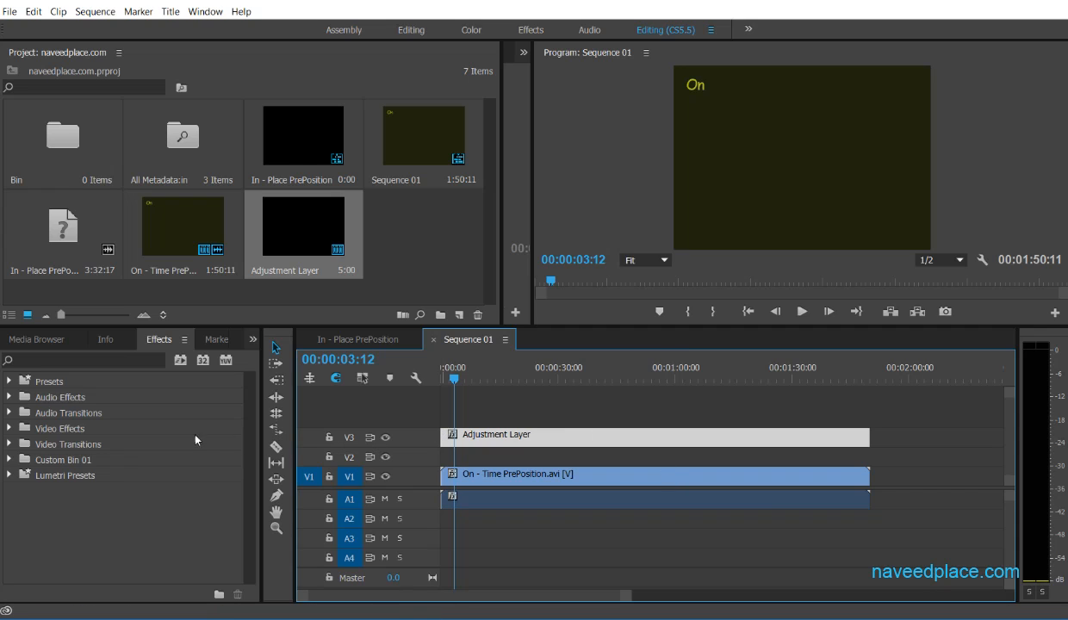
Try to add the Cube Spin transition to the start and Flip Over to the end of the Adjustment Layer, and play the sequence from the beginning.
{"action": "left_click", "coordinate": [529, 440]}
{"action": "left_click", "coordinate": [10, 444]}
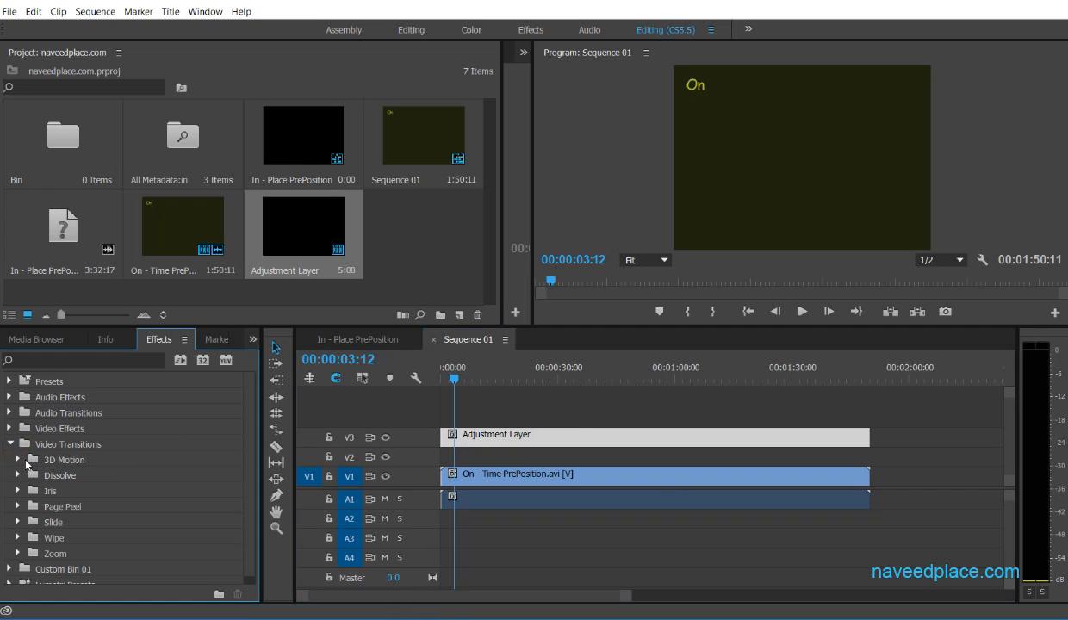
{"action": "left_click", "coordinate": [19, 458]}
{"action": "left_click_drag", "start_coordinate": [59, 474], "coordinate": [488, 440]}
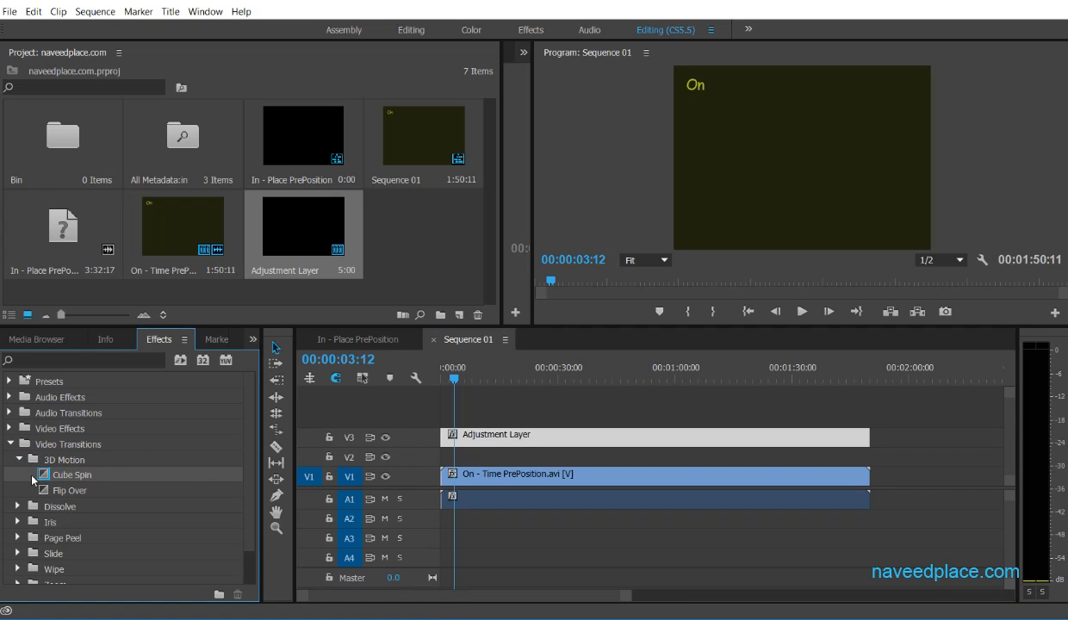
{"action": "mouse_move", "coordinate": [34, 476]}
{"action": "left_mouse_down"}
{"action": "mouse_move", "coordinate": [452, 463]}
{"action": "mouse_move", "coordinate": [441, 436]}
{"action": "left_mouse_up"}
{"action": "mouse_move", "coordinate": [71, 492]}
{"action": "left_mouse_down"}
{"action": "mouse_move", "coordinate": [797, 470]}
{"action": "mouse_move", "coordinate": [868, 437]}
{"action": "left_mouse_up"}
{"action": "left_click_drag", "start_coordinate": [453, 377], "coordinate": [428, 384]}
{"action": "key", "text": "space"}
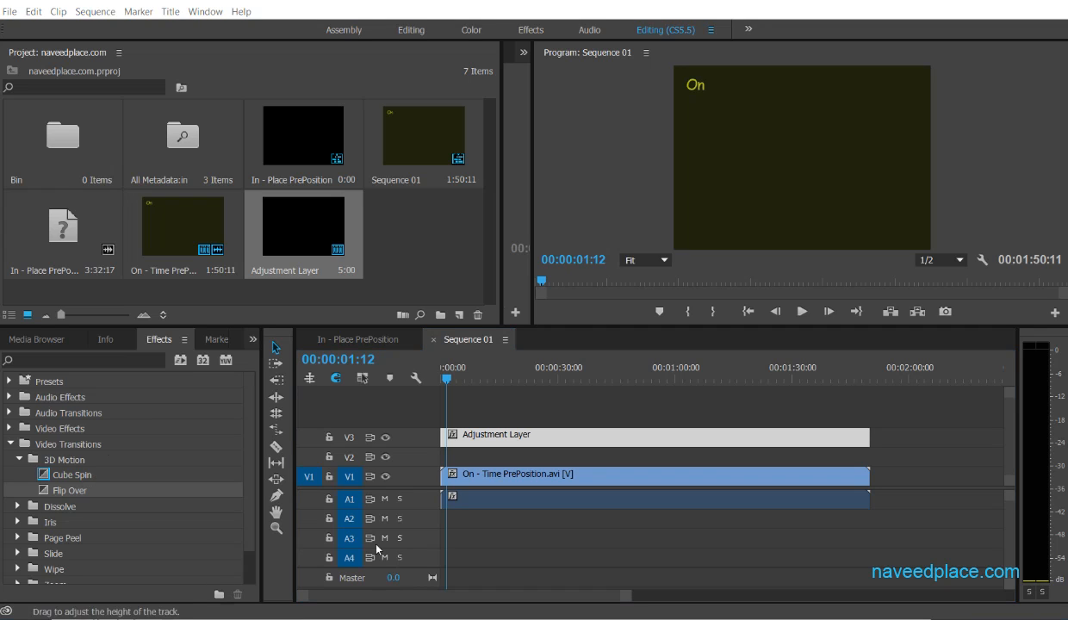
Browse the Video Effects categories and examine the effects available under Blur & Sharpen.
{"action": "left_click", "coordinate": [14, 459]}
{"action": "left_click", "coordinate": [11, 444]}
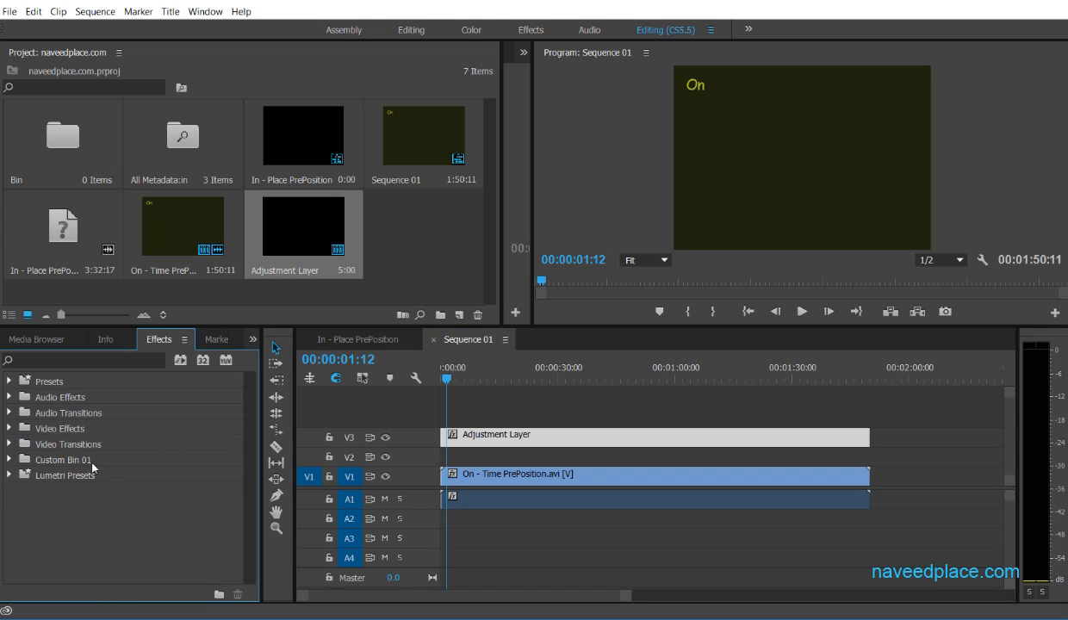
{"action": "double_click", "coordinate": [68, 430]}
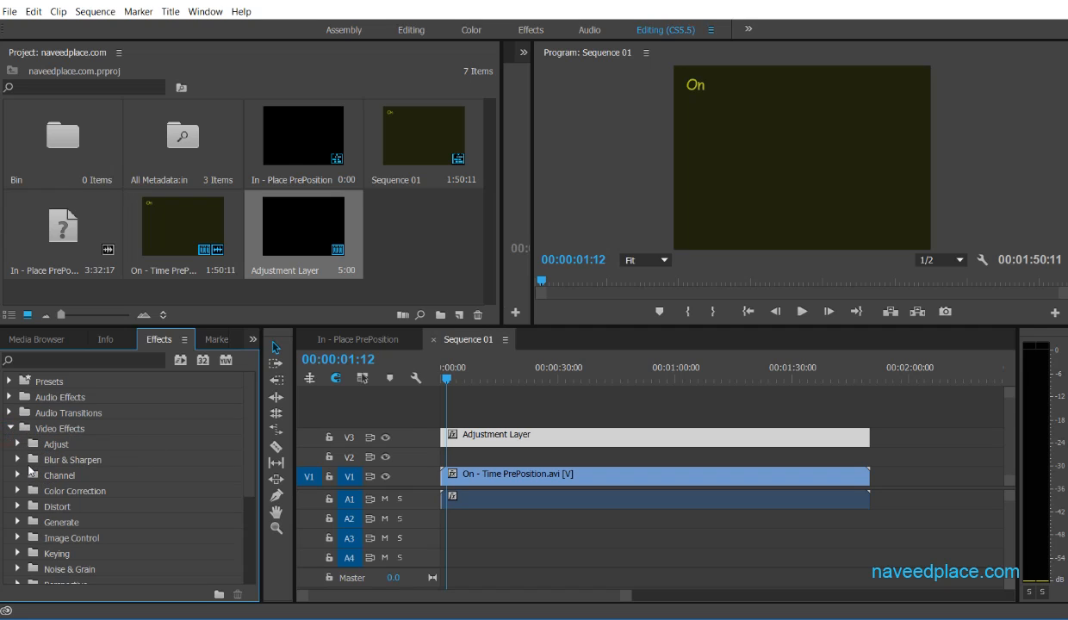
{"action": "left_click", "coordinate": [17, 460]}
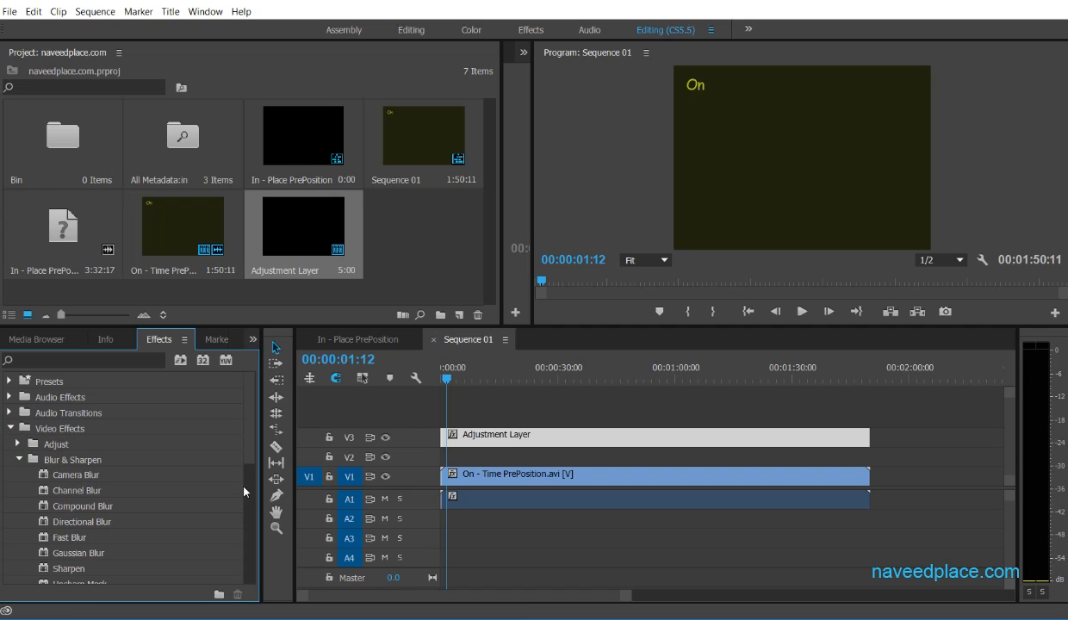
{"action": "left_click_drag", "start_coordinate": [247, 465], "coordinate": [250, 486]}
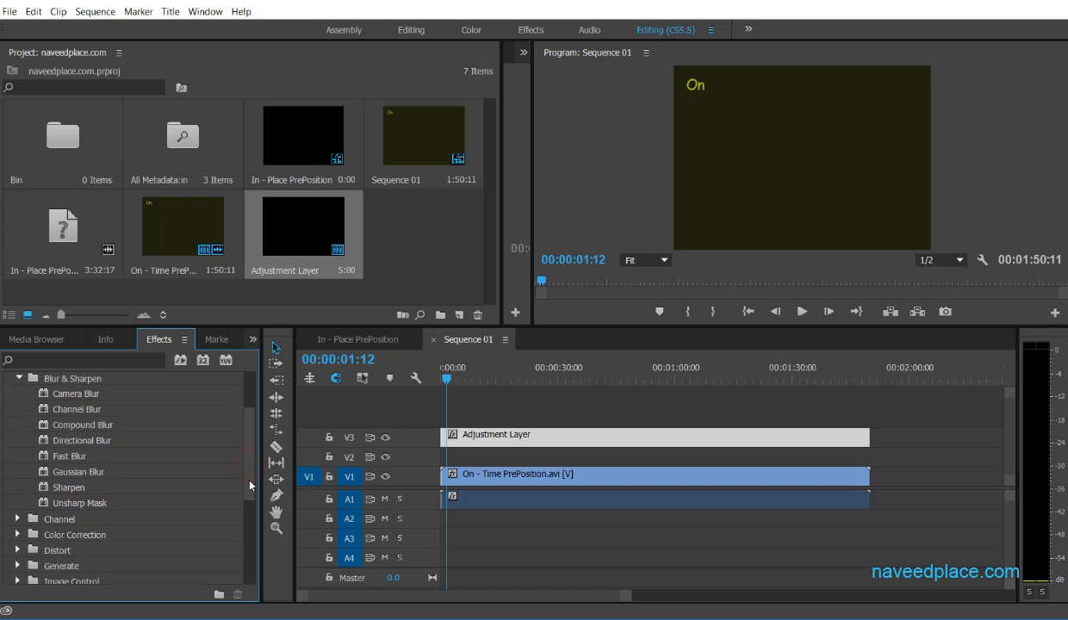
{"action": "left_click", "coordinate": [57, 456]}
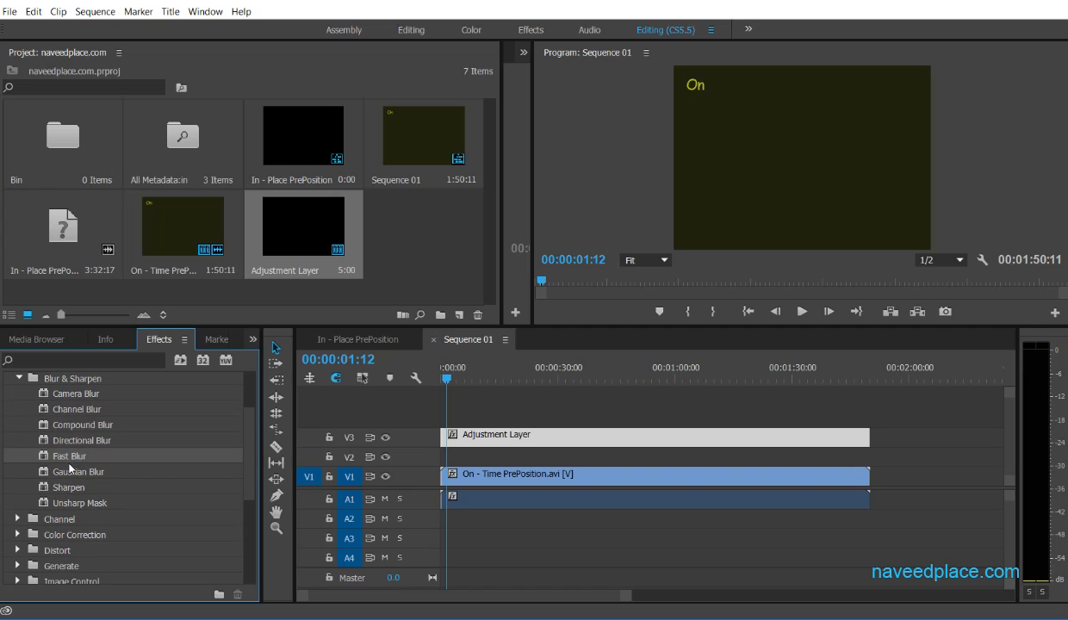
{"action": "scroll", "coordinate": [53, 418], "scroll_direction": "up", "scroll_amount": 1}
{"action": "left_click", "coordinate": [19, 424]}
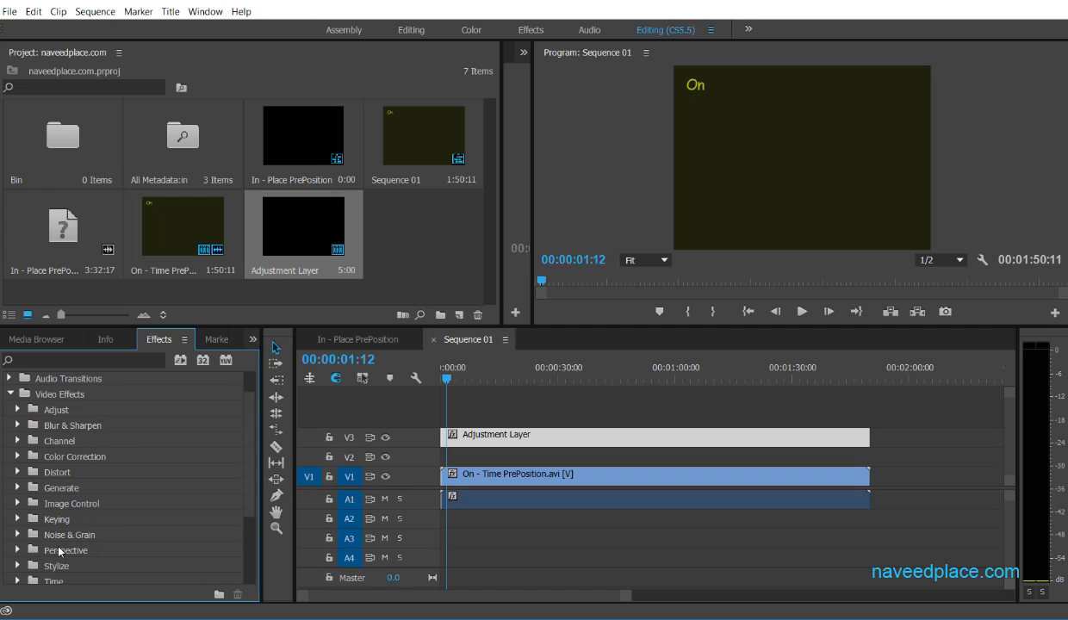
{"action": "left_click", "coordinate": [11, 393]}
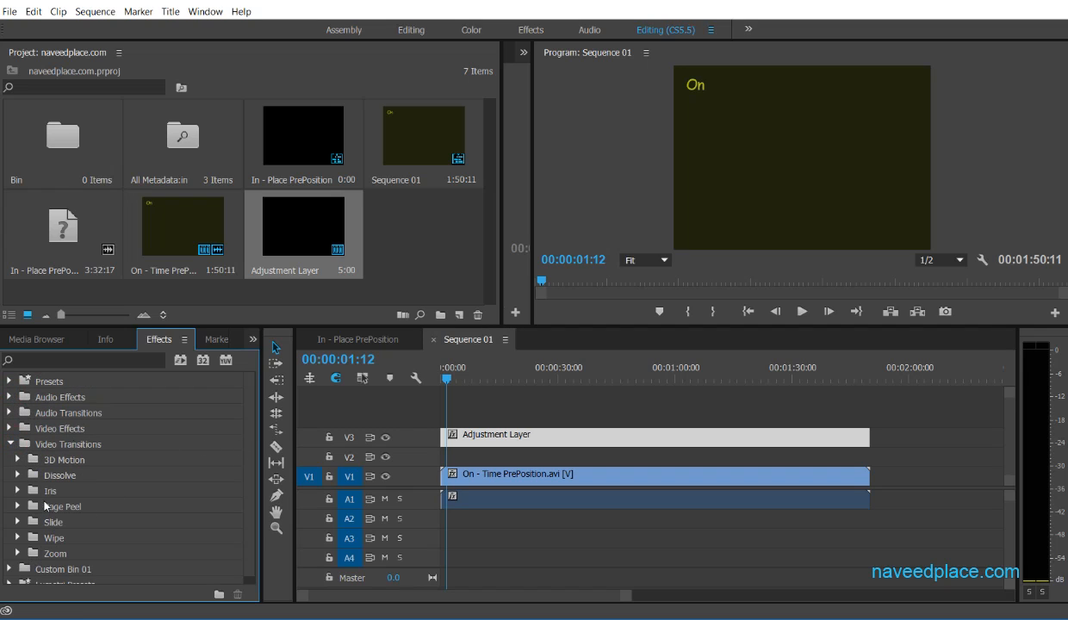
Save the project and apply the Page Peel video transition to the start of the Adjustment Layer on V3.
{"action": "left_click", "coordinate": [19, 506]}
{"action": "key", "text": "ctrl+s"}
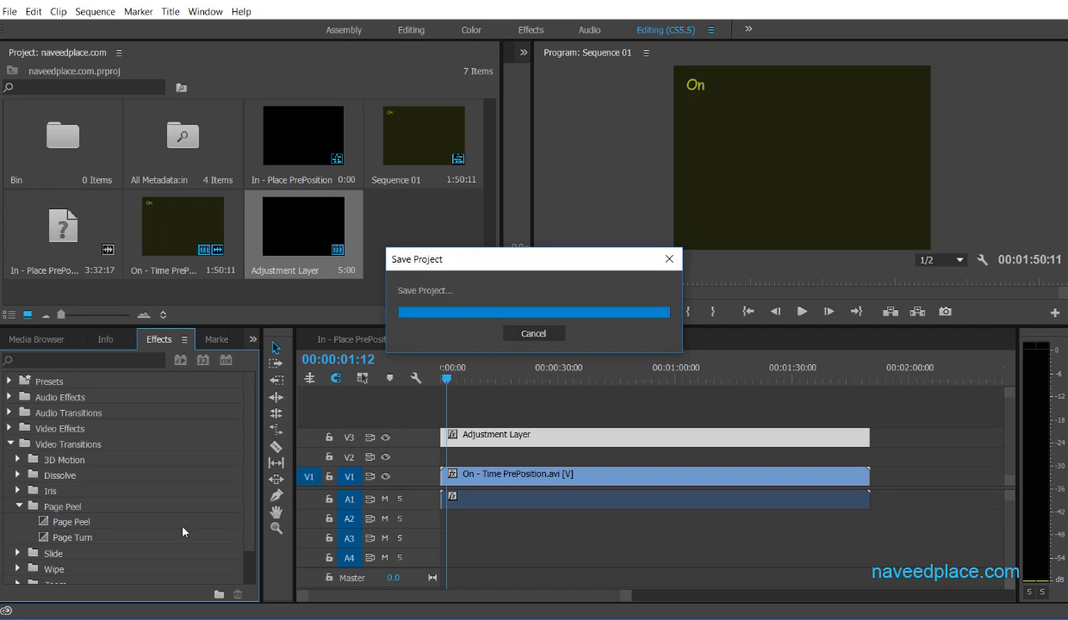
{"action": "left_click", "coordinate": [75, 523]}
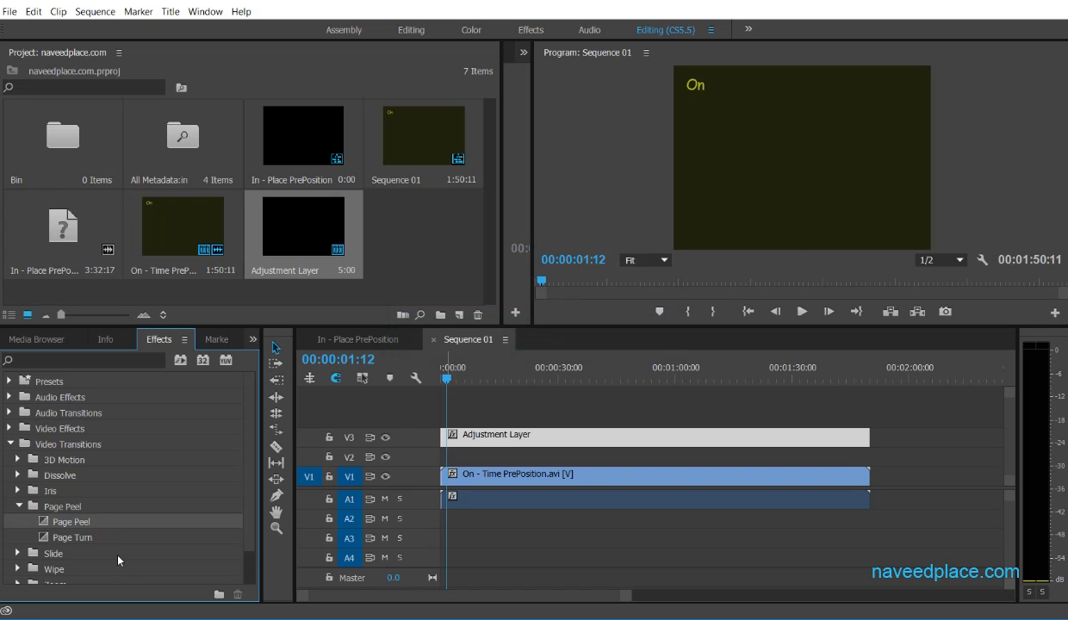
{"action": "left_click_drag", "start_coordinate": [50, 527], "coordinate": [443, 437]}
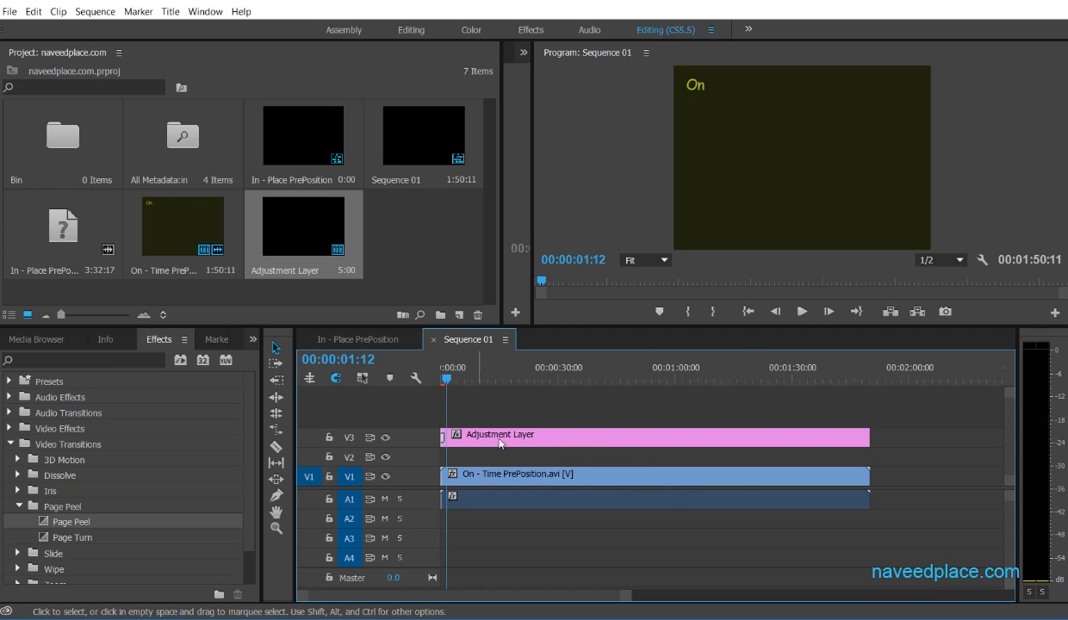
Preview the transition by playing Sequence 01 from the beginning, and compare the Adjustment Layer with the video clip beneath it.
{"action": "left_click_drag", "start_coordinate": [446, 376], "coordinate": [429, 382]}
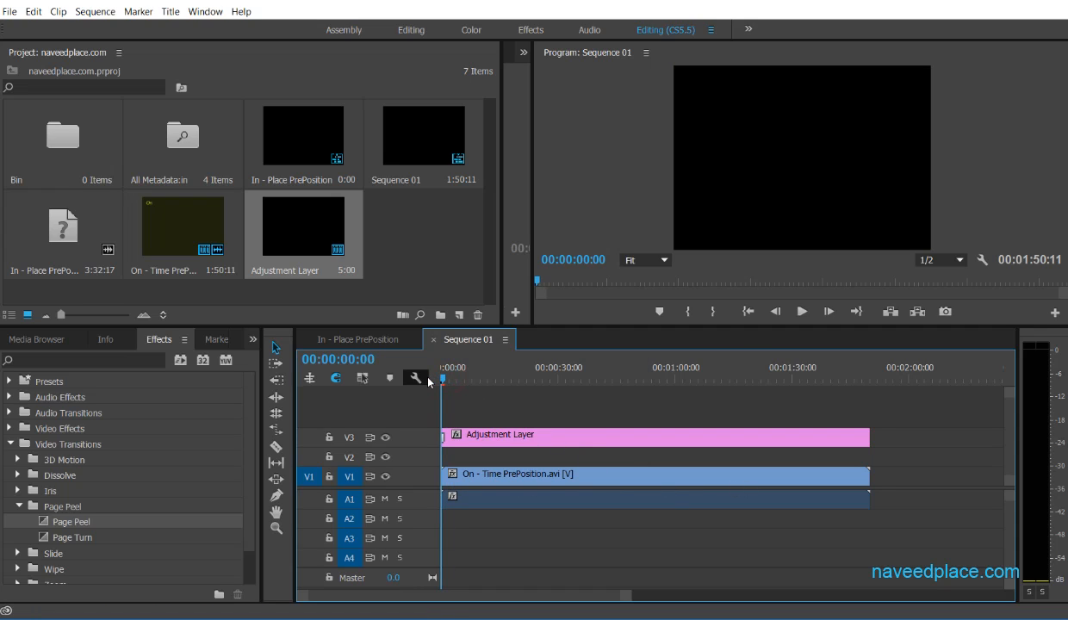
{"action": "key", "text": "space"}
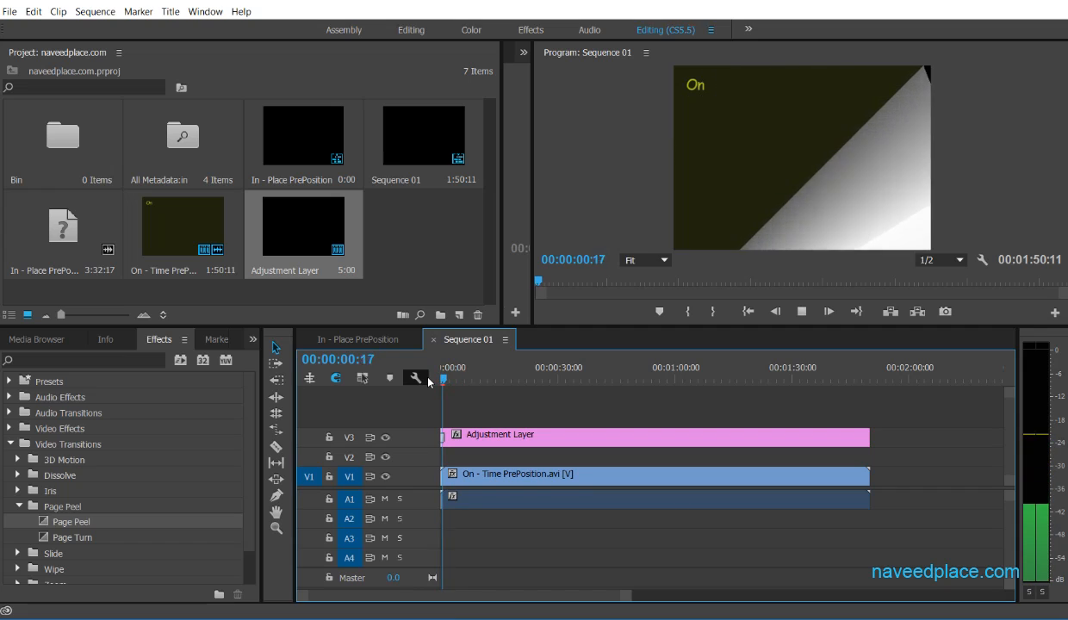
{"action": "key", "text": "space"}
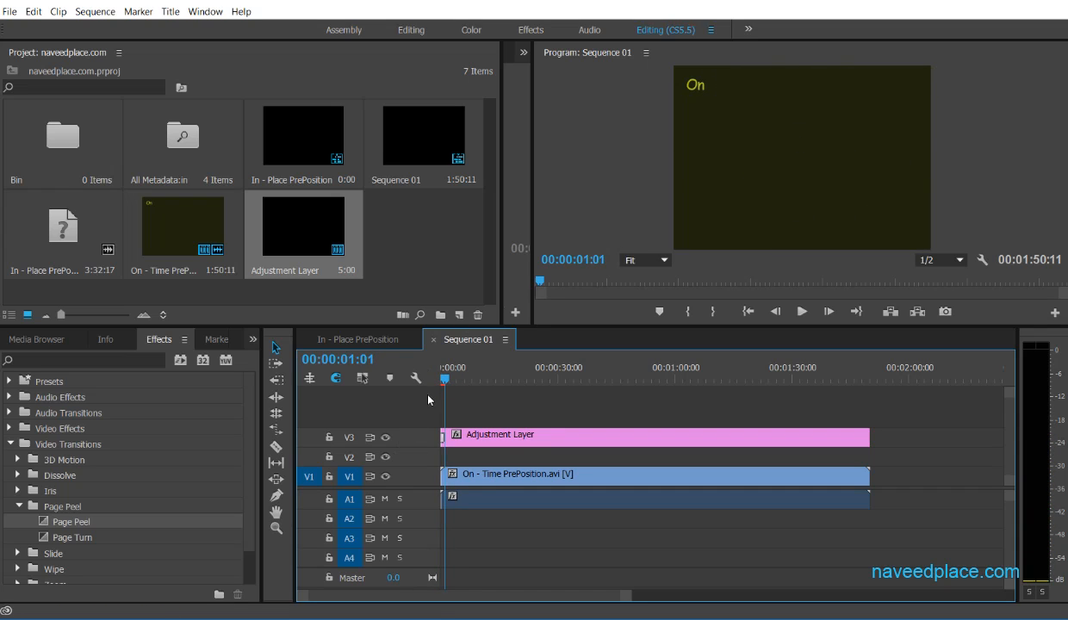
{"action": "left_click", "coordinate": [541, 438]}
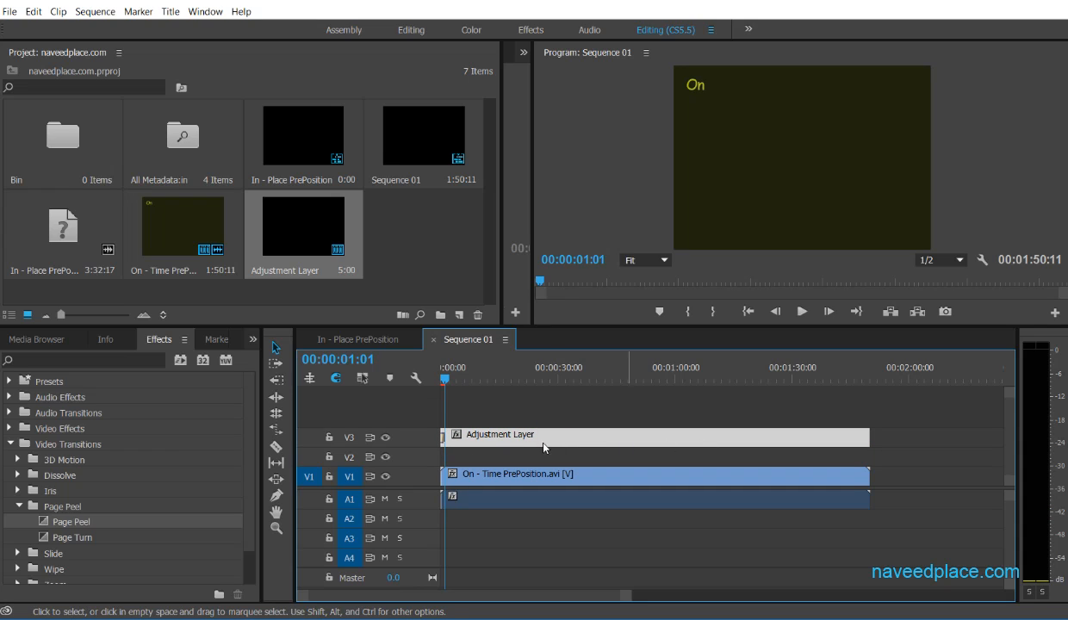
{"action": "left_click", "coordinate": [440, 379]}
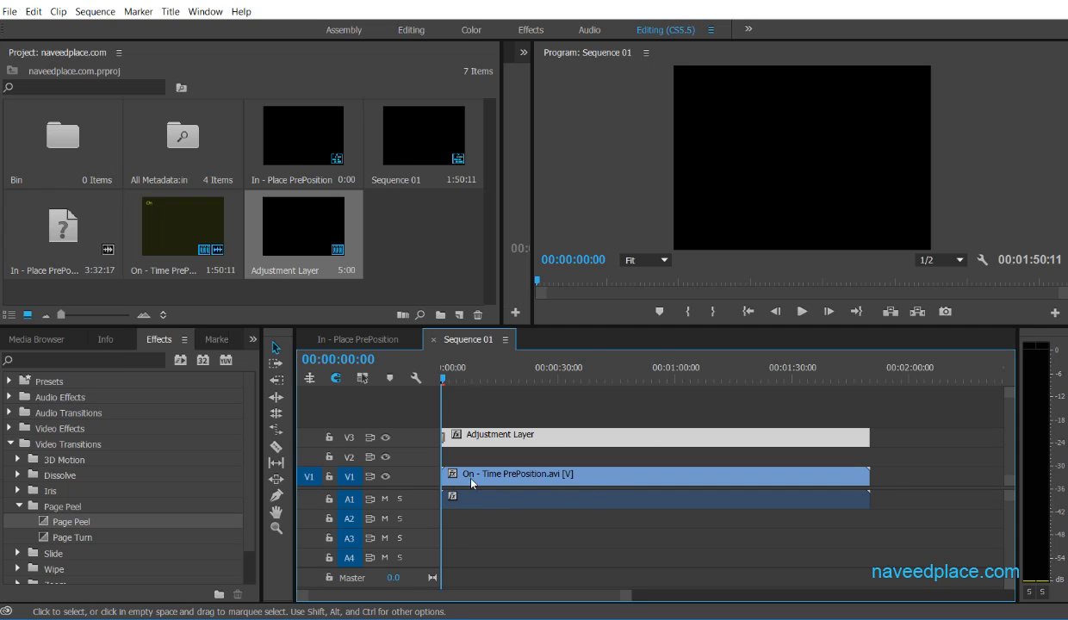
{"action": "left_click", "coordinate": [609, 475]}
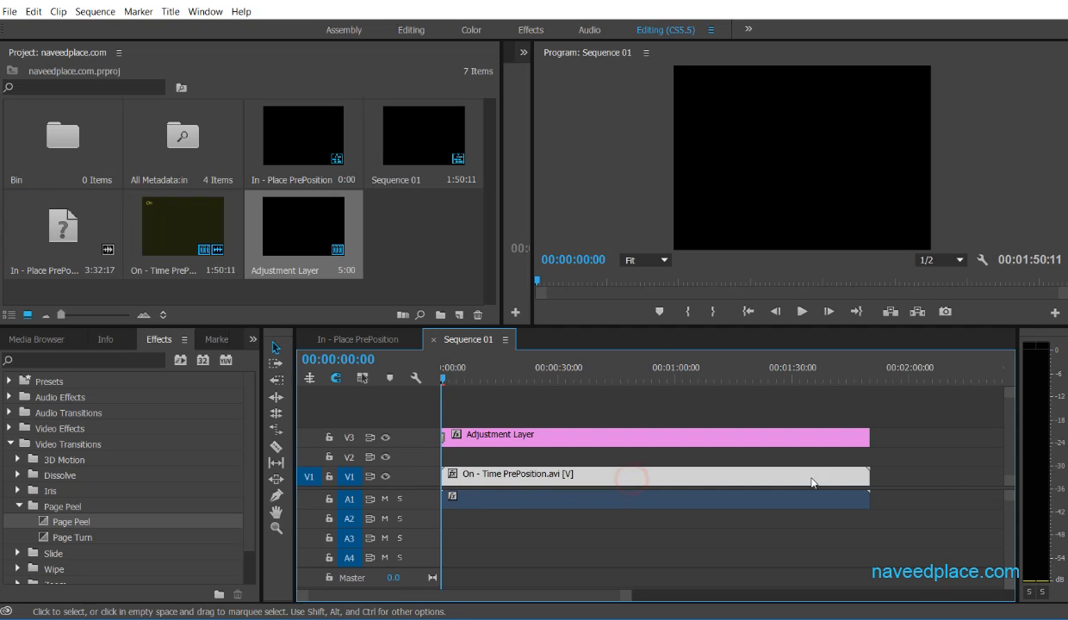
{"action": "left_click", "coordinate": [632, 436]}
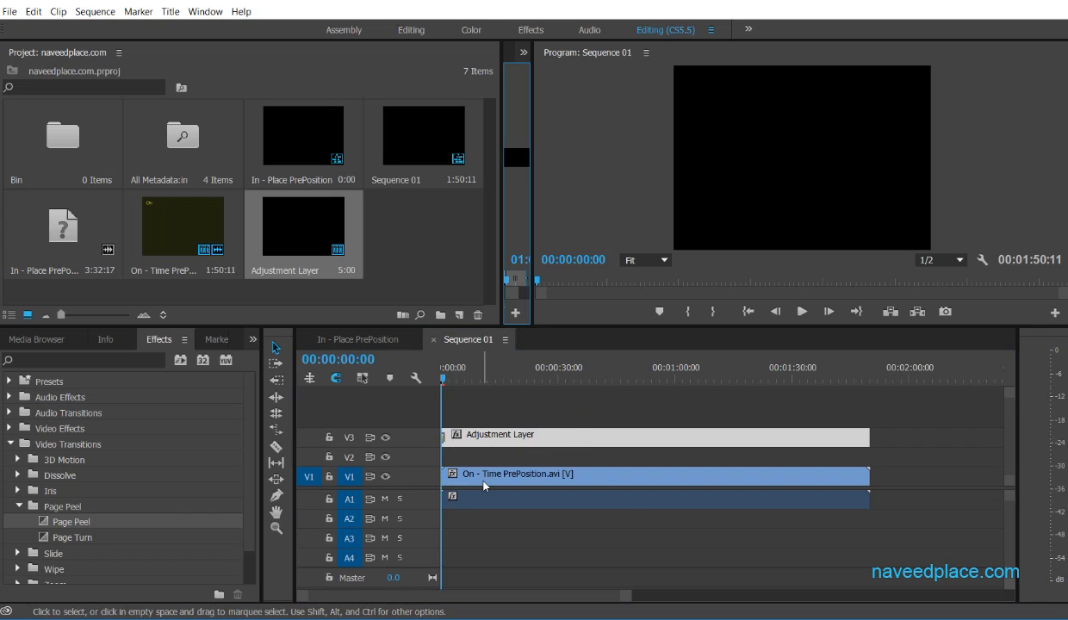
Create a new 856 x 612, 30 fps title with square pixels, named Title 01.
{"action": "right_click", "coordinate": [408, 232]}
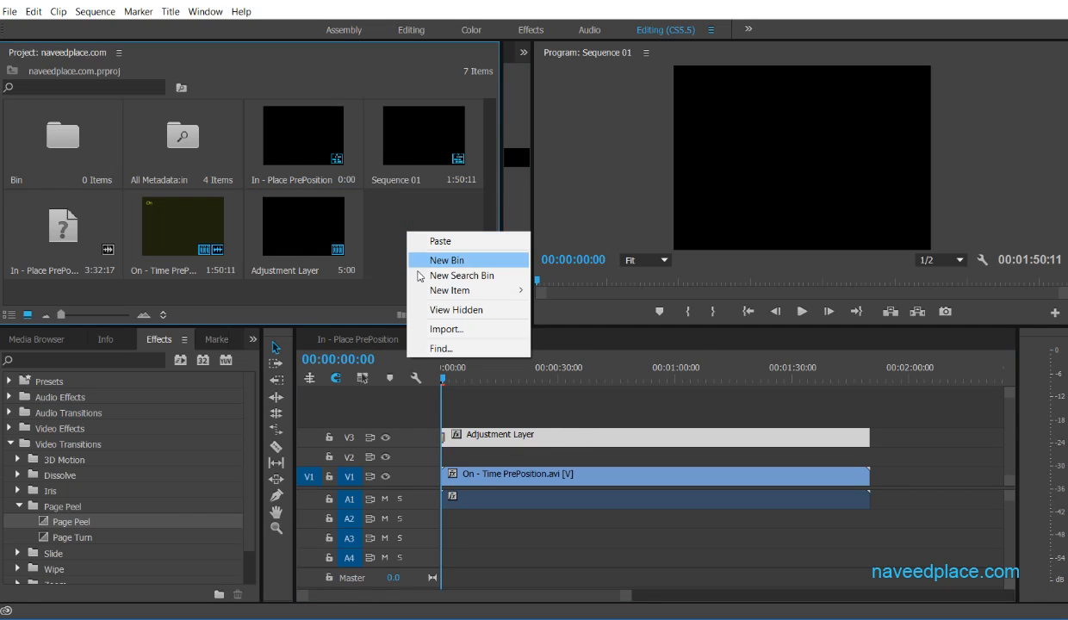
{"action": "mouse_move", "coordinate": [422, 296]}
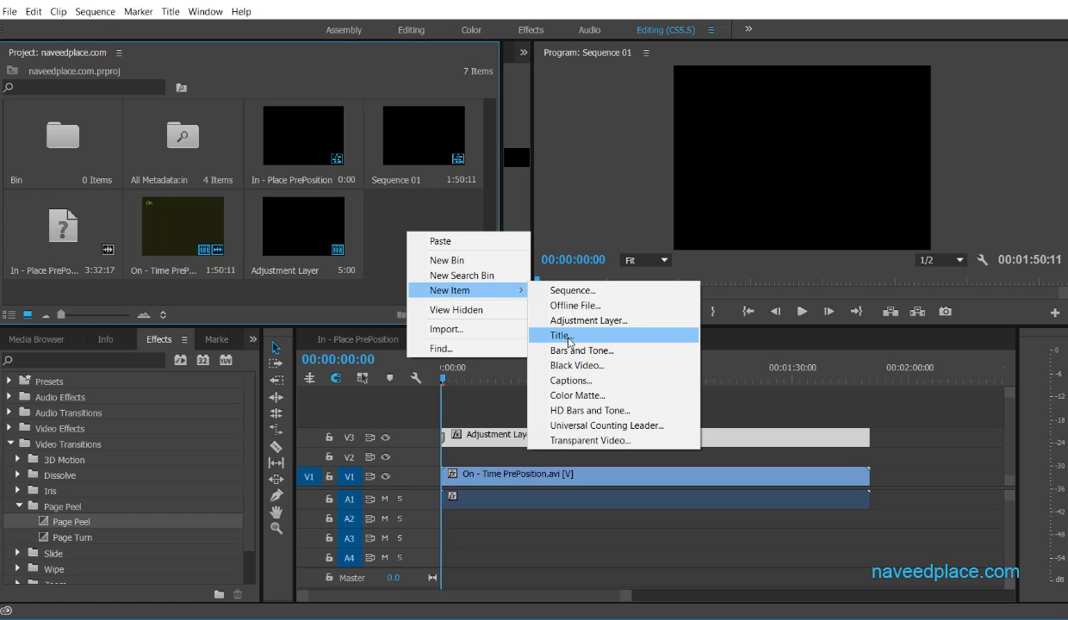
{"action": "left_click", "coordinate": [569, 343]}
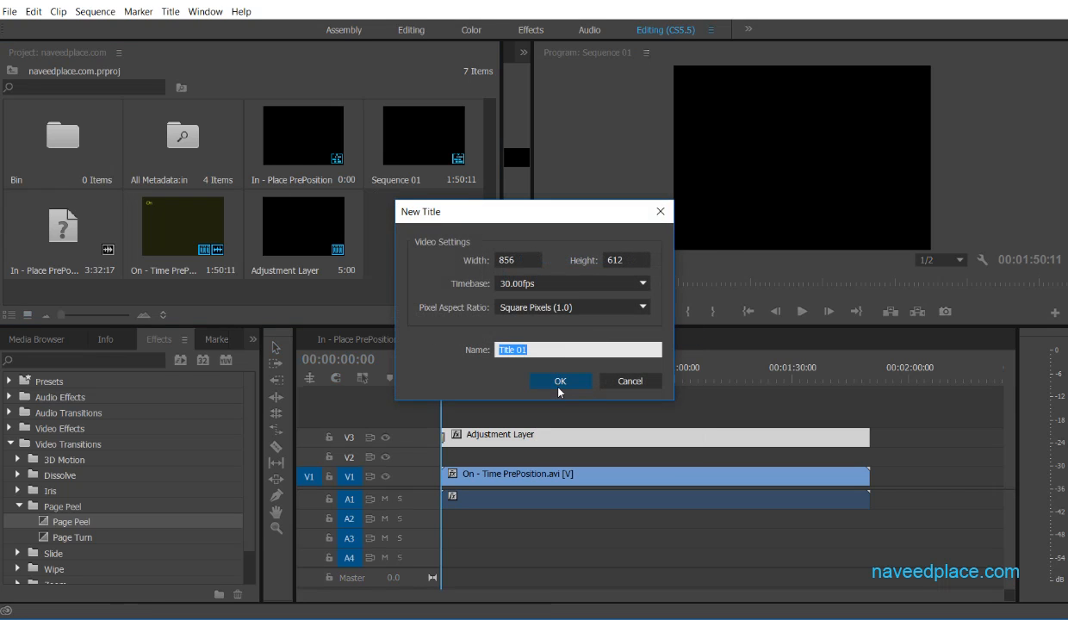
{"action": "left_click", "coordinate": [556, 381]}
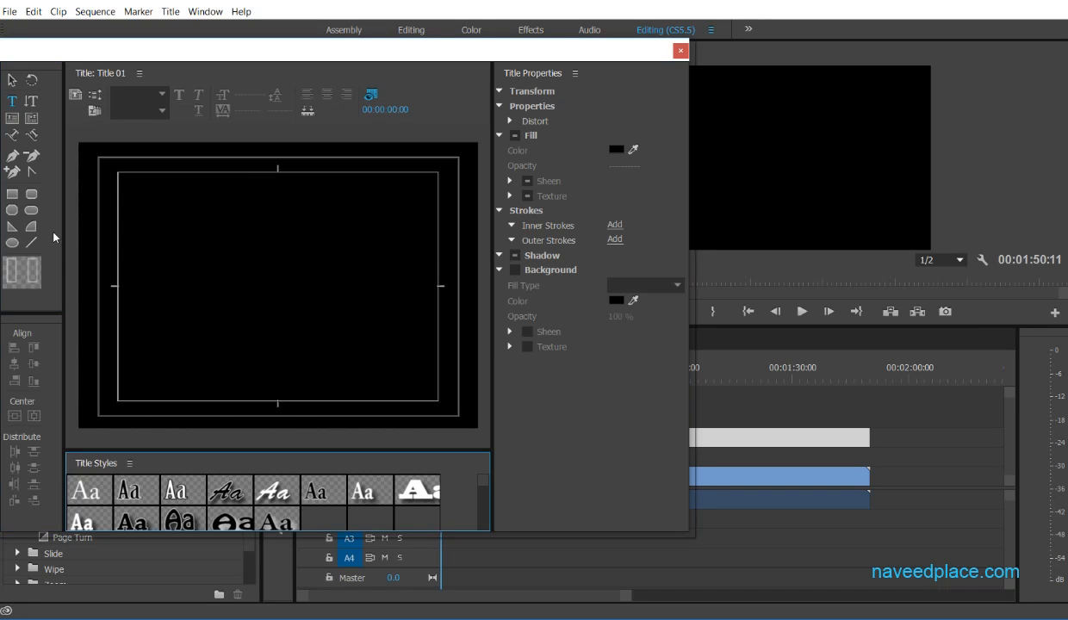
{"action": "left_click", "coordinate": [12, 135]}
{"action": "left_click", "coordinate": [216, 334]}
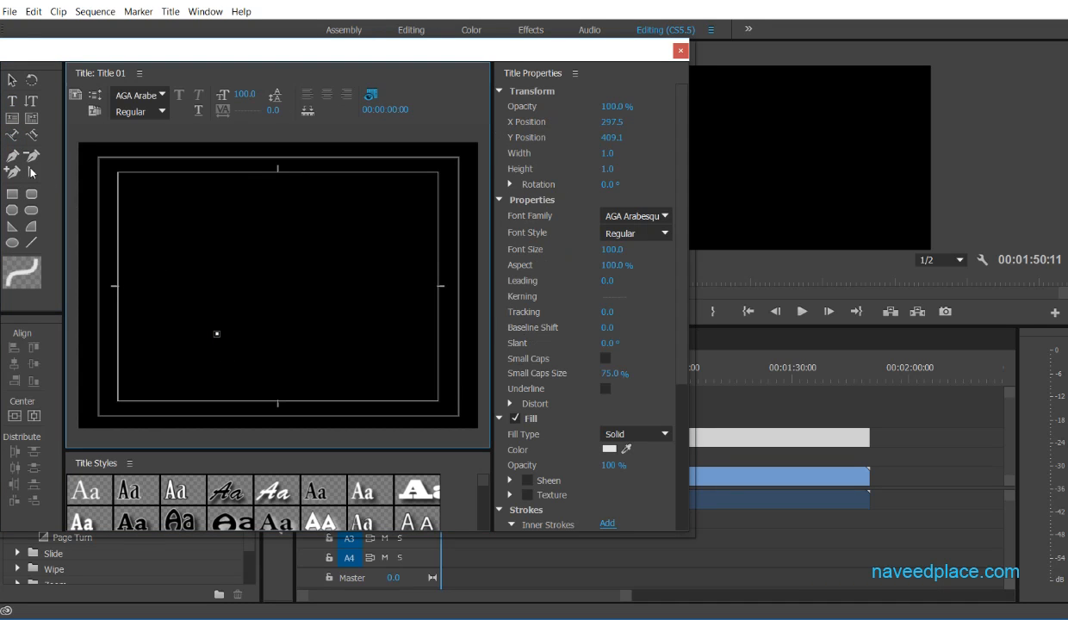
{"action": "left_click", "coordinate": [12, 134]}
{"action": "left_click", "coordinate": [172, 255]}
Add the text "naved" in the upper part of the title and set its font to AR BERKLEY.
{"action": "left_click", "coordinate": [13, 100]}
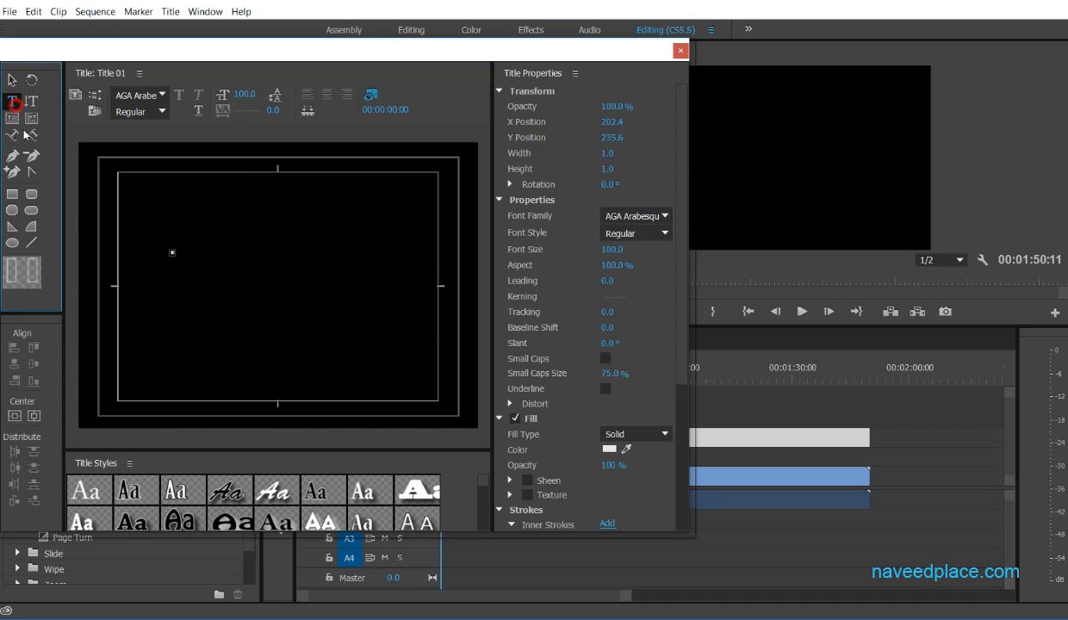
{"action": "left_click", "coordinate": [204, 248]}
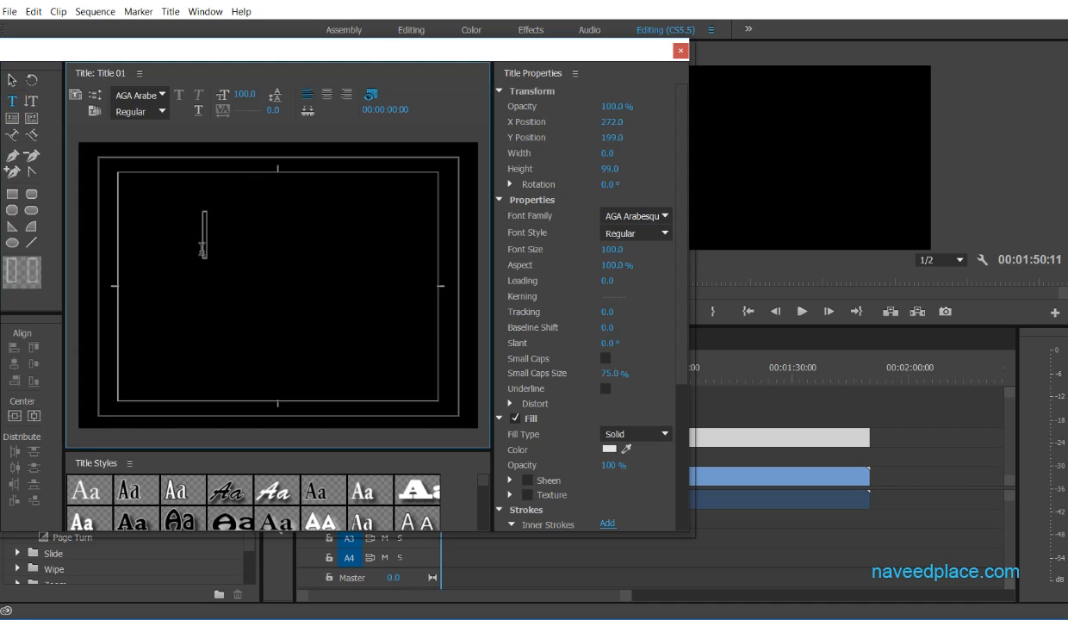
{"action": "type", "text": "asdfg"}
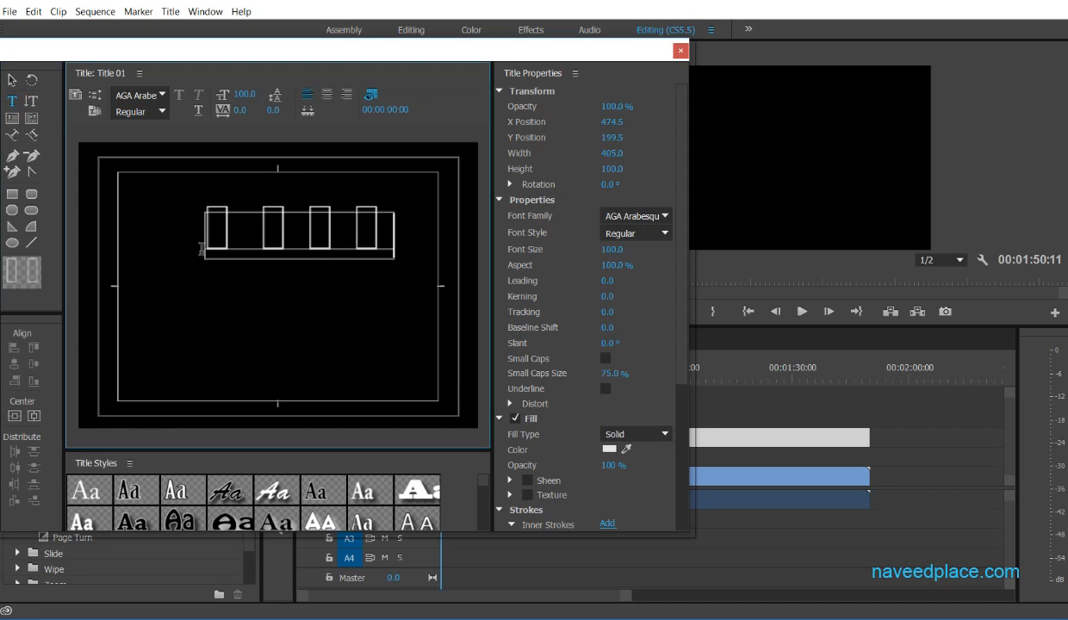
{"action": "left_click_drag", "start_coordinate": [425, 233], "coordinate": [170, 222]}
{"action": "left_click", "coordinate": [145, 95]}
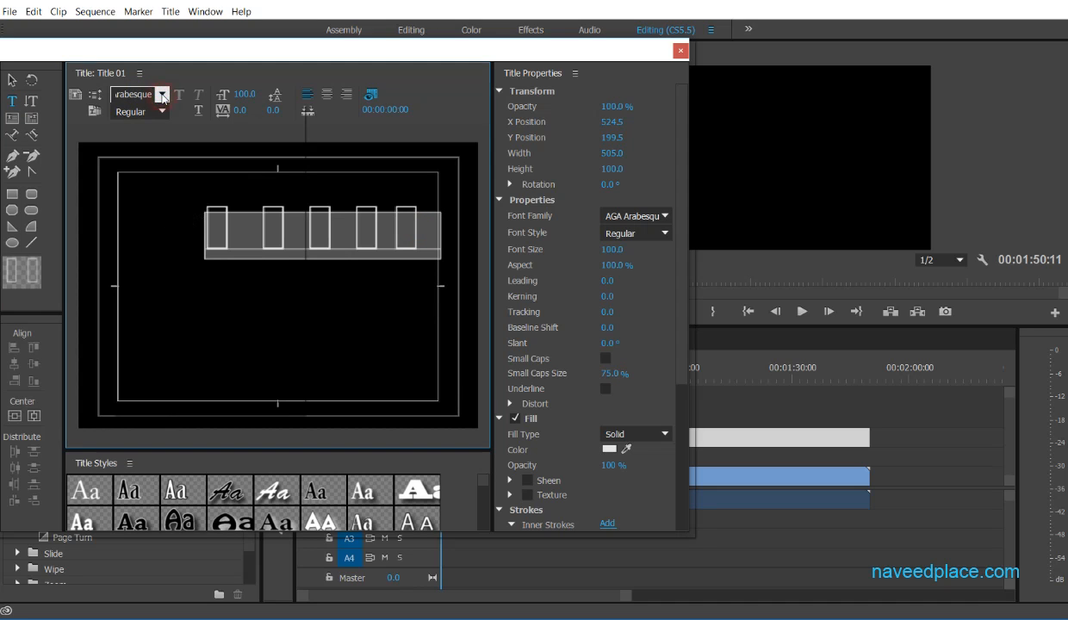
{"action": "left_click", "coordinate": [162, 94]}
{"action": "left_click", "coordinate": [148, 138]}
Correct and extend the title text to read "naveedplace".
{"action": "left_click", "coordinate": [323, 241]}
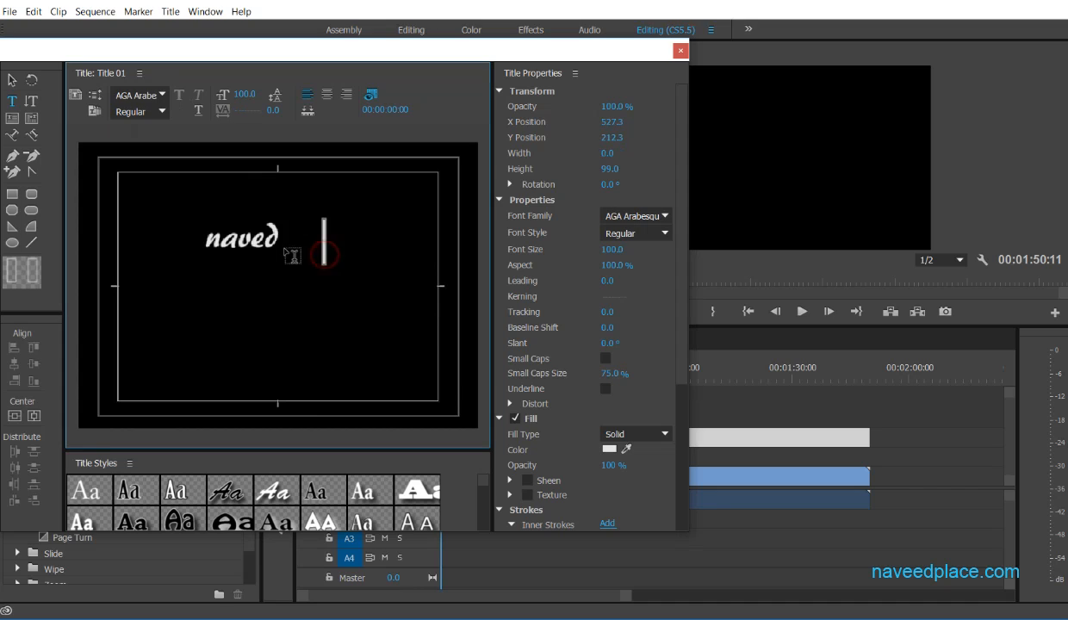
{"action": "left_click", "coordinate": [272, 232]}
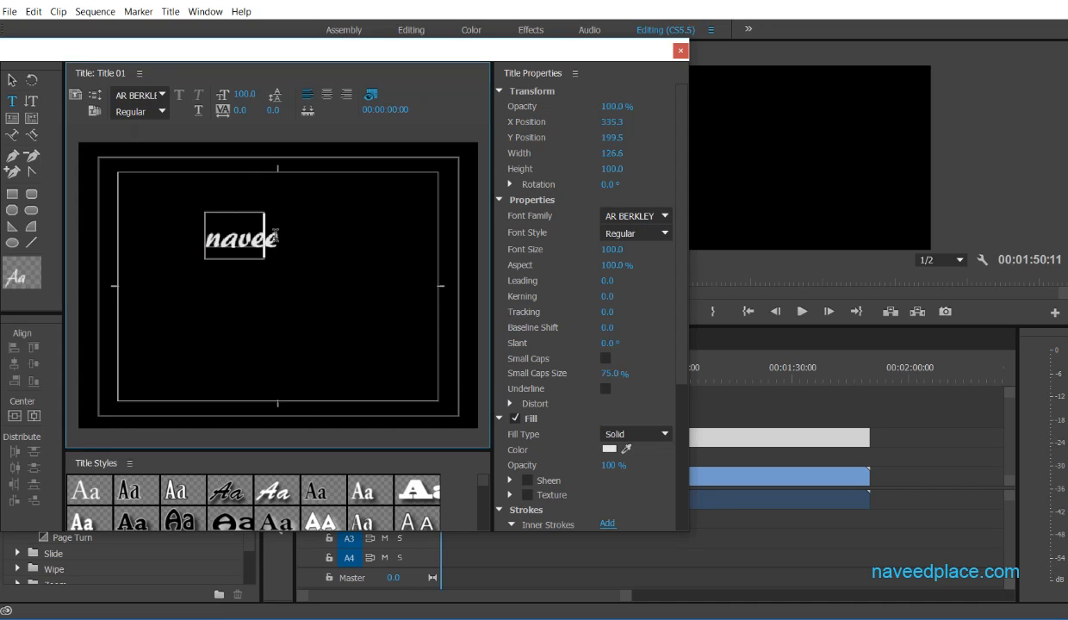
{"action": "type", "text": "edplace"}
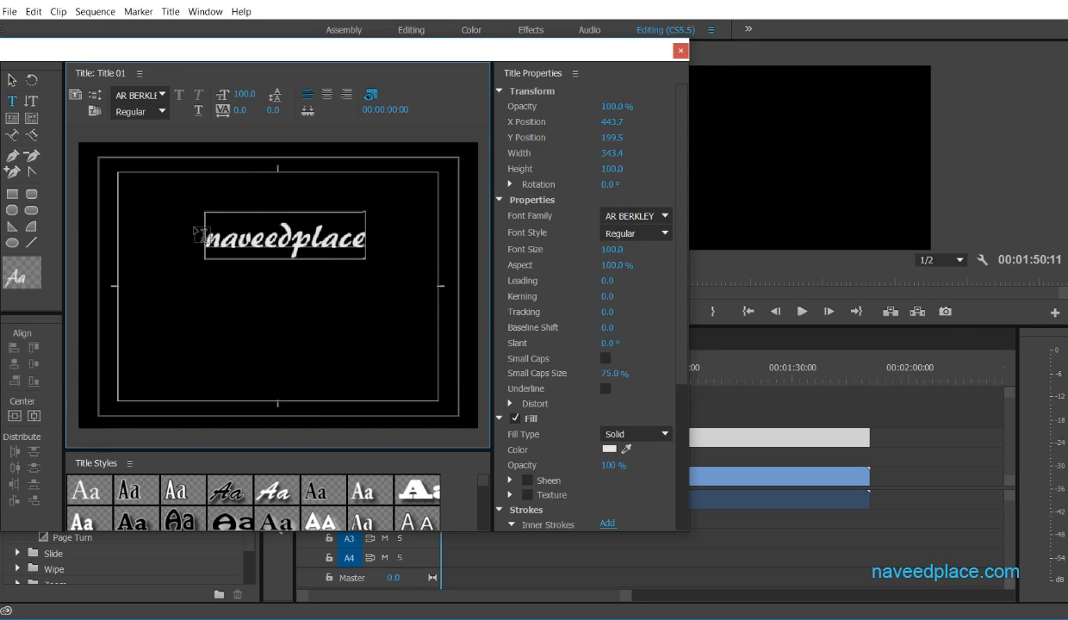
Move the naveedplace text to the lower-right corner of the title's safe area and close the title editor.
{"action": "left_click", "coordinate": [12, 80]}
{"action": "mouse_move", "coordinate": [295, 248]}
{"action": "left_mouse_down"}
{"action": "mouse_move", "coordinate": [373, 371]}
{"action": "mouse_move", "coordinate": [379, 452]}
{"action": "mouse_move", "coordinate": [343, 384]}
{"action": "mouse_move", "coordinate": [357, 385]}
{"action": "left_mouse_up"}
{"action": "left_click", "coordinate": [302, 296]}
{"action": "left_click", "coordinate": [402, 373]}
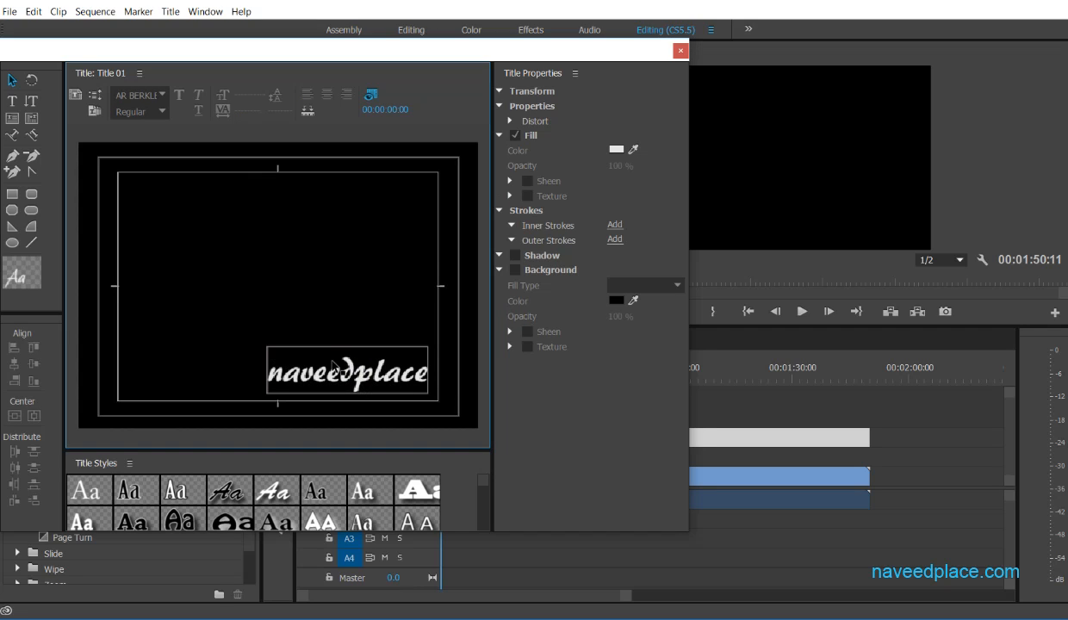
{"action": "left_click", "coordinate": [681, 54]}
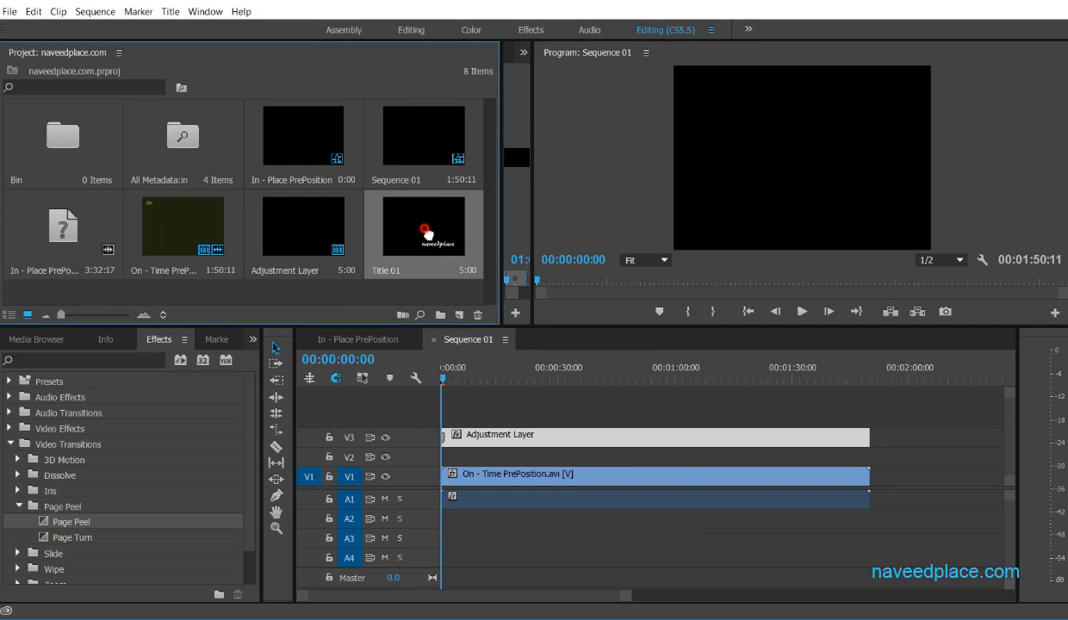
Place Title 01 on V4 at the start of Sequence 01 and extend it slightly past the end of the video clip.
{"action": "left_click_drag", "start_coordinate": [417, 228], "coordinate": [444, 405]}
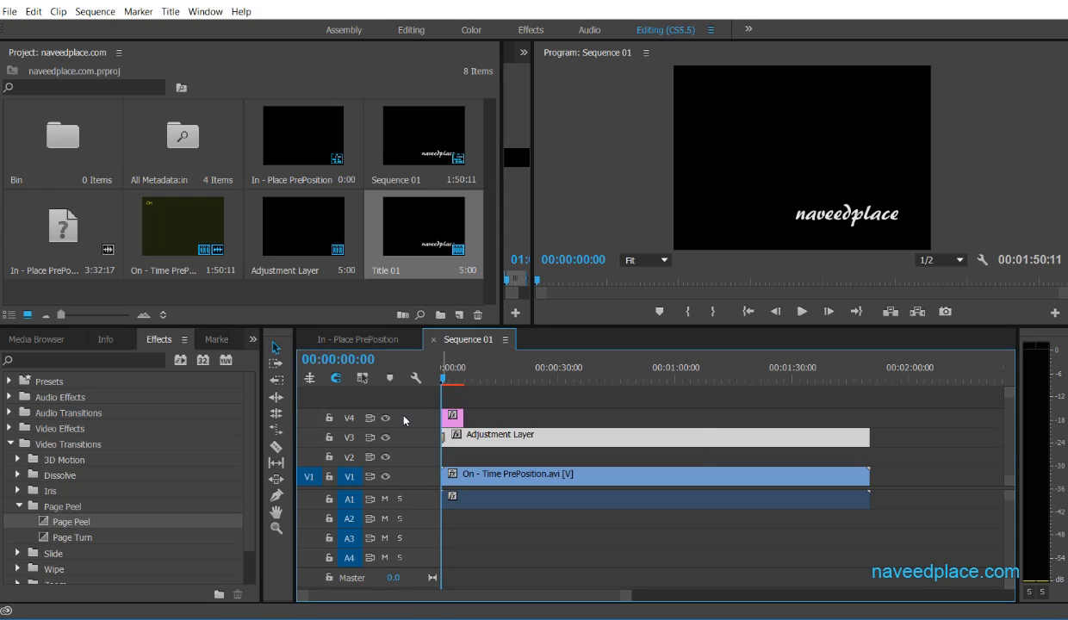
{"action": "left_click_drag", "start_coordinate": [462, 415], "coordinate": [877, 417]}
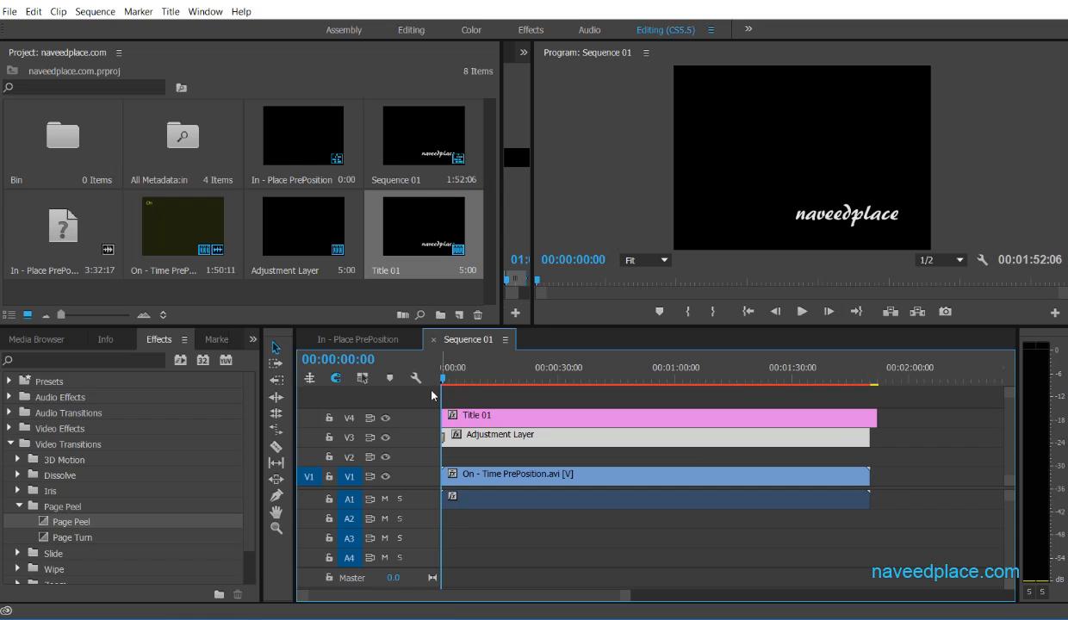
Preview the title over the video at 00:00:22:24, and shift the Title 01 clip about one second along V4.
{"action": "left_click", "coordinate": [530, 371]}
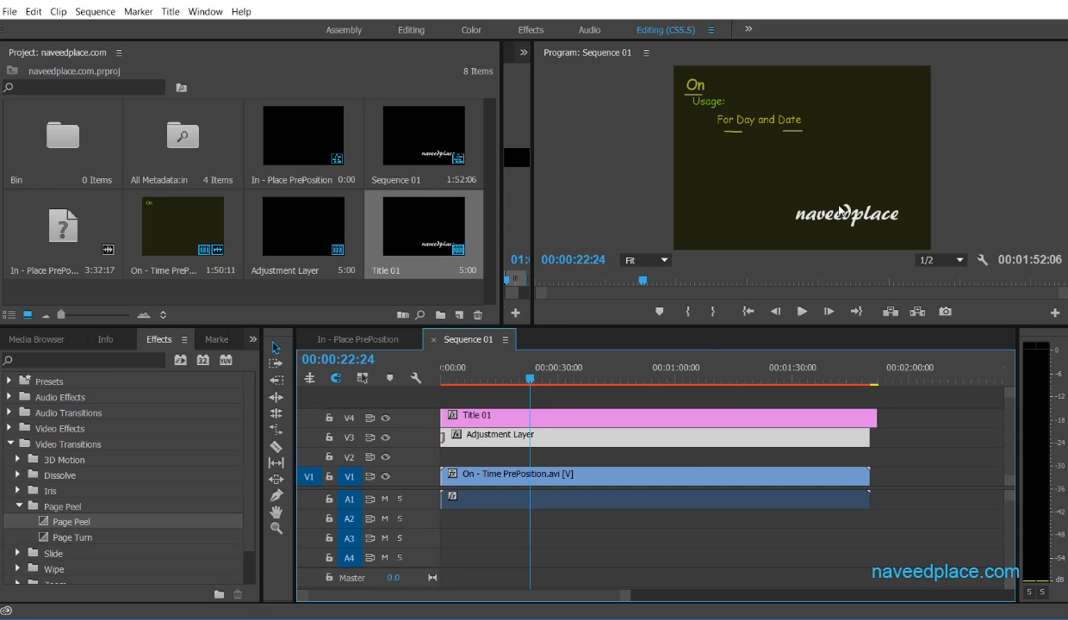
{"action": "left_click", "coordinate": [586, 415]}
{"action": "left_click_drag", "start_coordinate": [586, 415], "coordinate": [590, 416]}
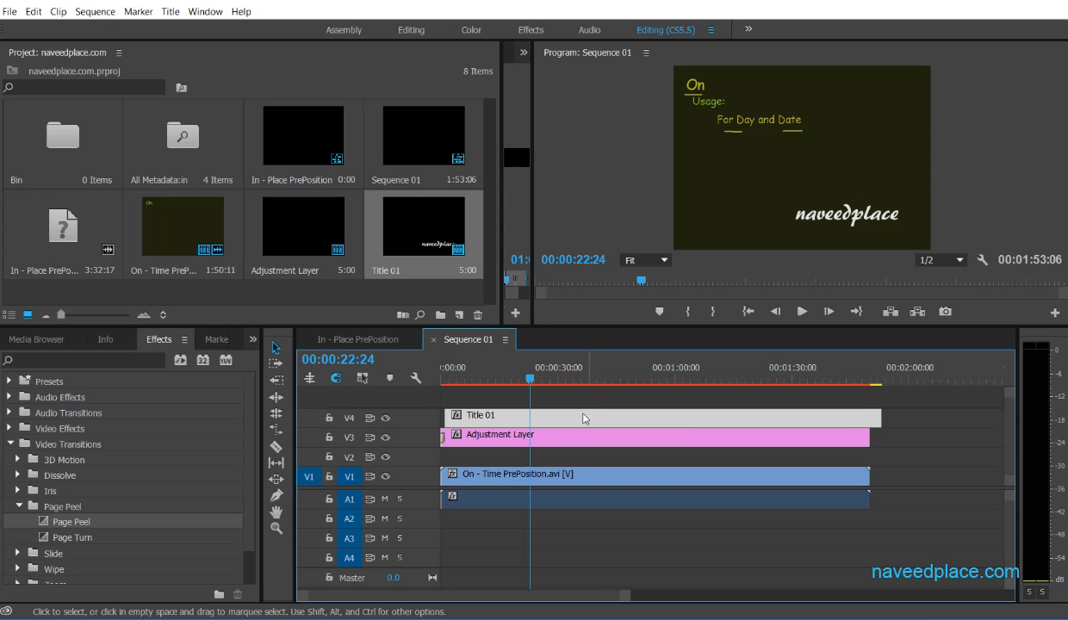
Delete the Title 01 clip from V4, and remove every item from the project.
{"action": "key", "text": "Delete"}
{"action": "left_click", "coordinate": [169, 11]}
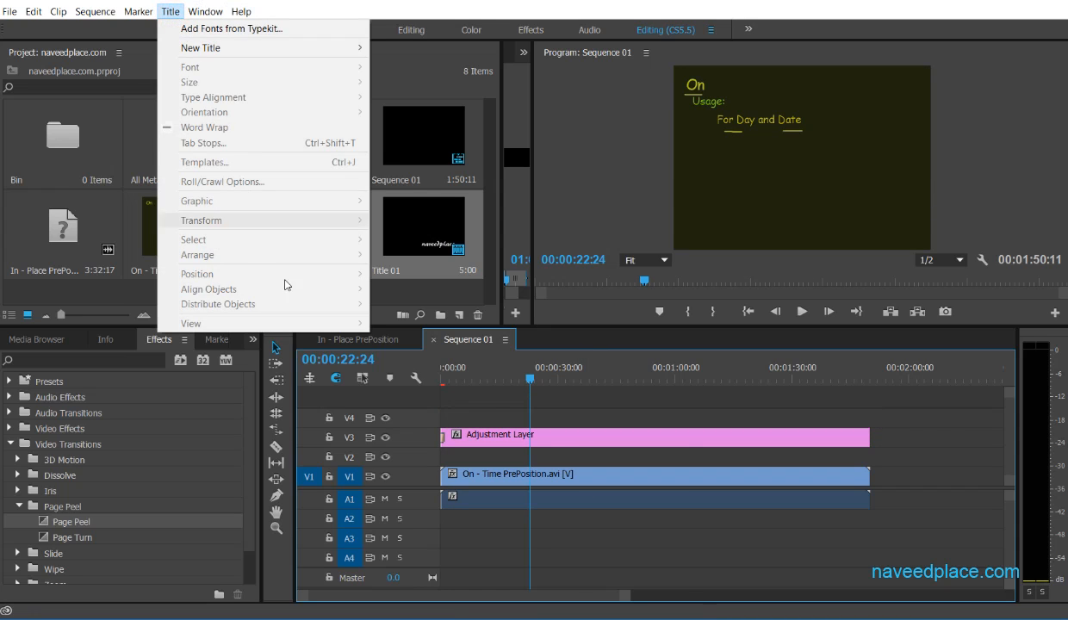
{"action": "left_click", "coordinate": [489, 435]}
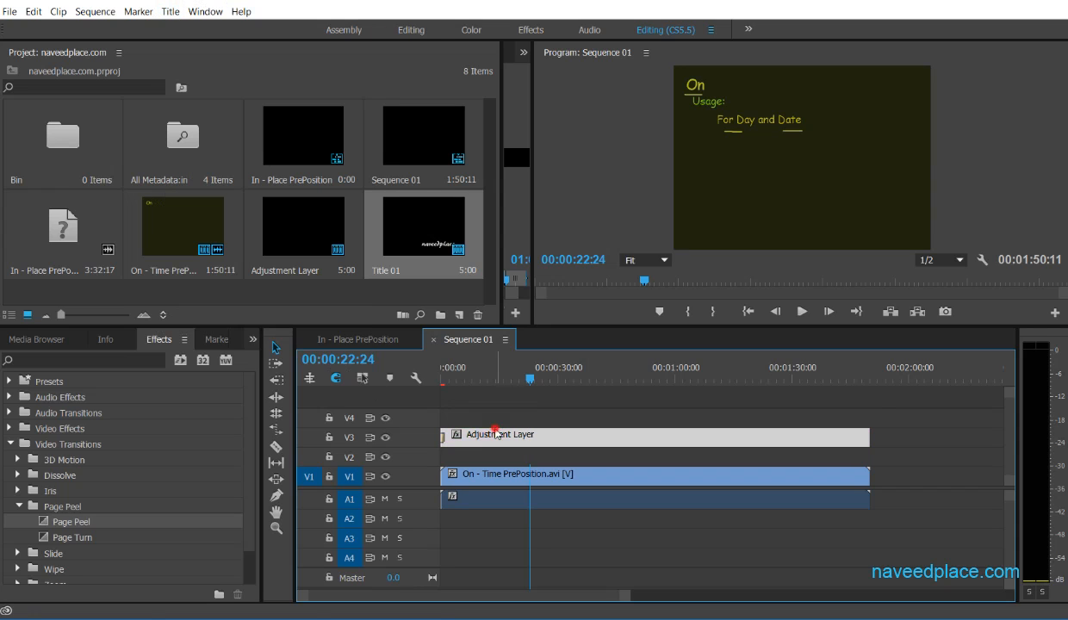
{"action": "left_click_drag", "start_coordinate": [469, 300], "coordinate": [84, 91]}
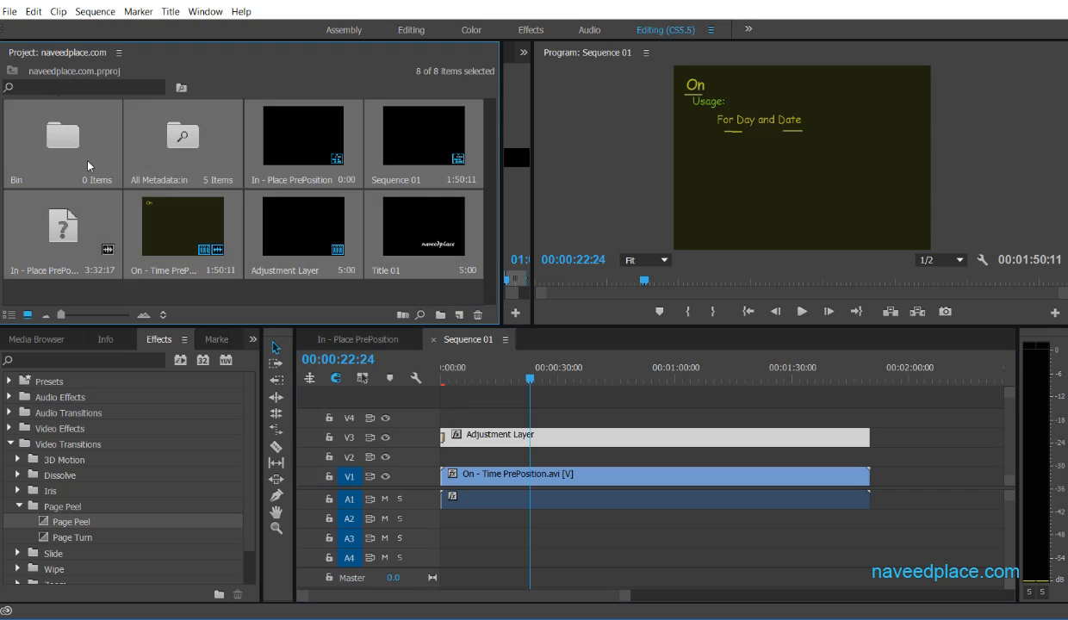
{"action": "key", "text": "Delete"}
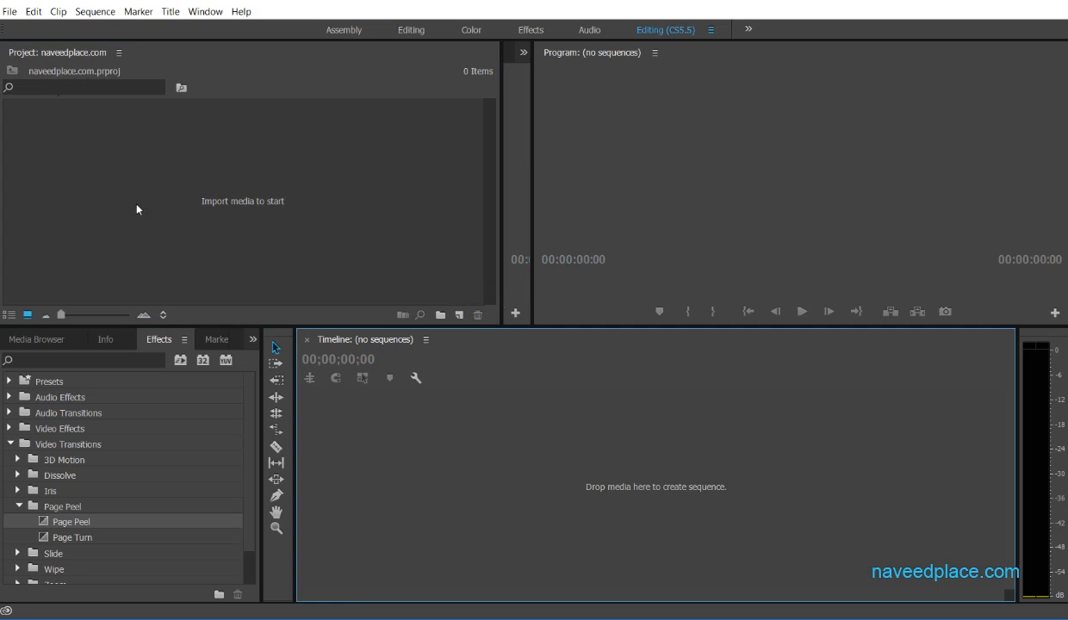
Create a Bars and Tone item at 856 x 612, 30.00fps and 32000 Hz, and build a sequence from it in the empty timeline.
{"action": "left_click", "coordinate": [171, 12]}
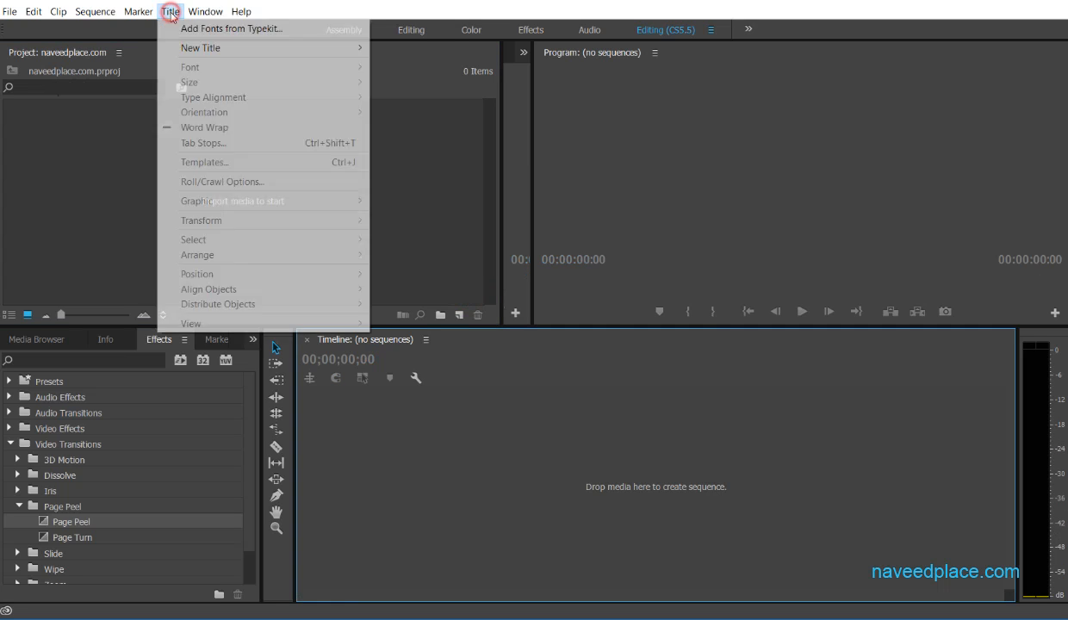
{"action": "right_click", "coordinate": [101, 155]}
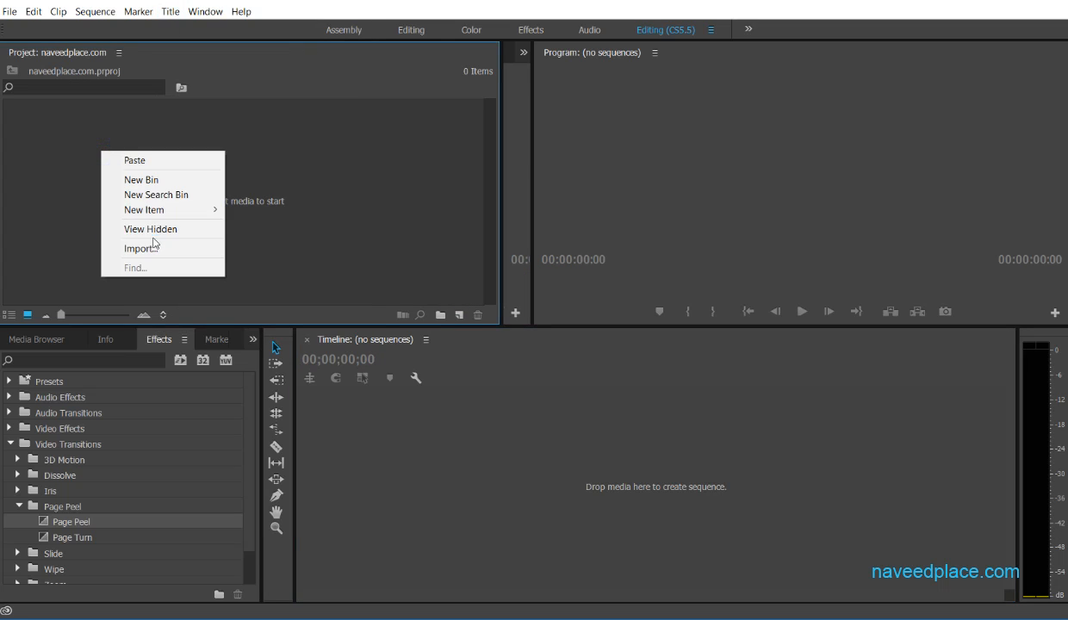
{"action": "mouse_move", "coordinate": [152, 210]}
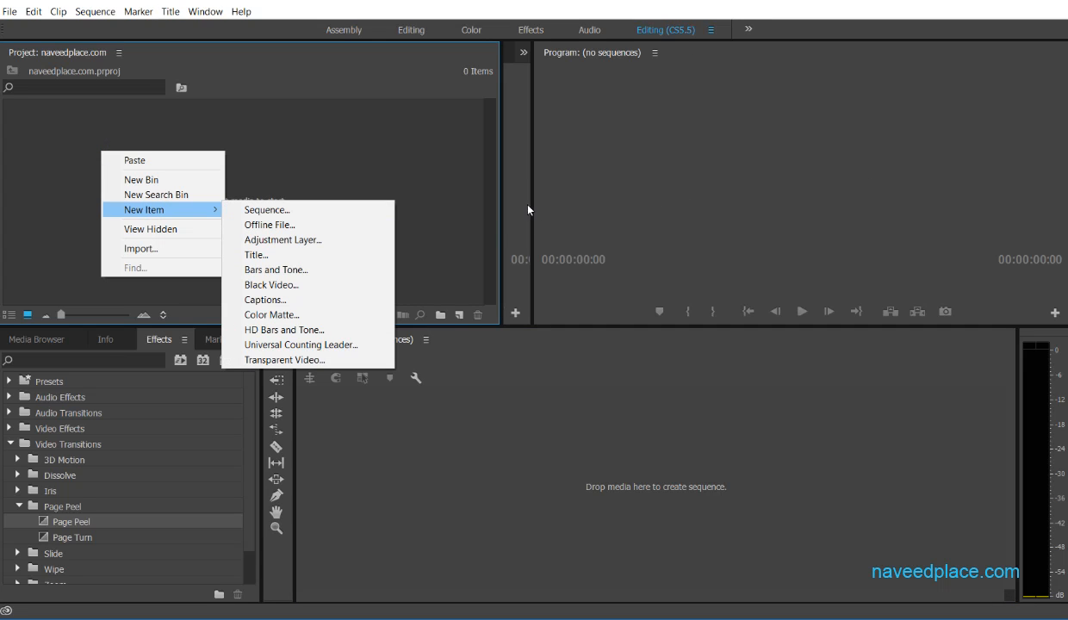
{"action": "left_click", "coordinate": [264, 269]}
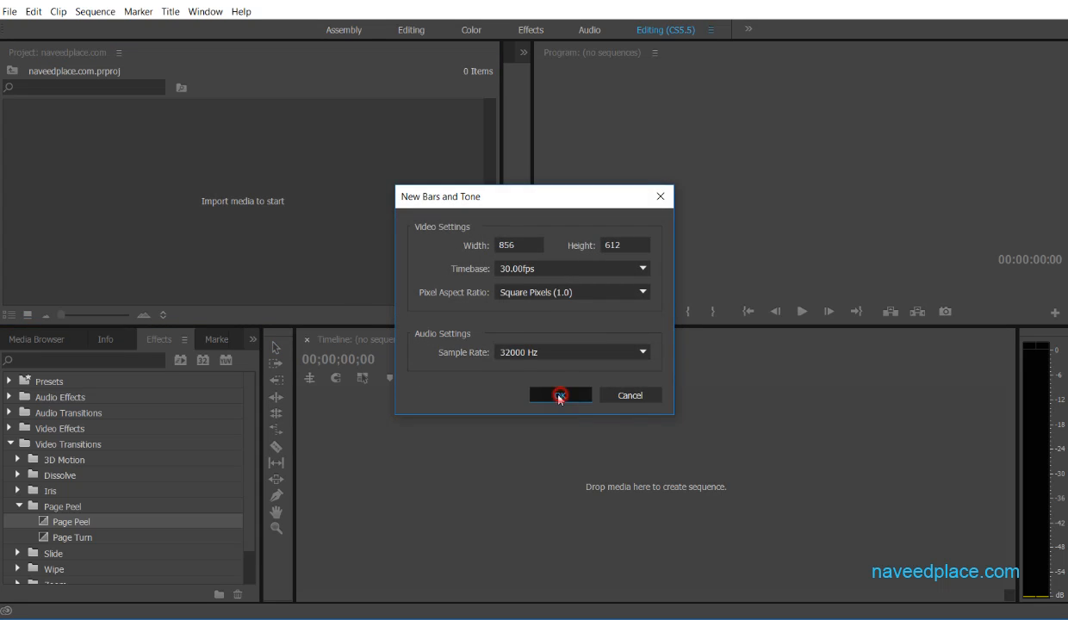
{"action": "left_click", "coordinate": [558, 395]}
{"action": "left_click_drag", "start_coordinate": [64, 132], "coordinate": [317, 452]}
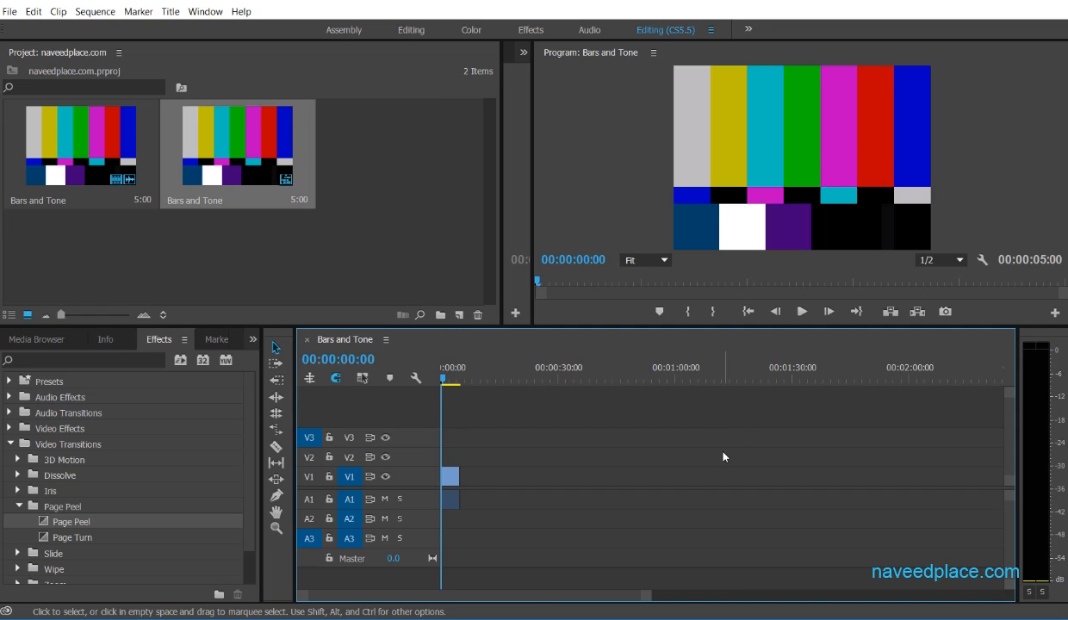
Play the Bars and Tone clip in short stretches, and extend its audio on A1 to about 00:01:05:24.
{"action": "key", "text": "space"}
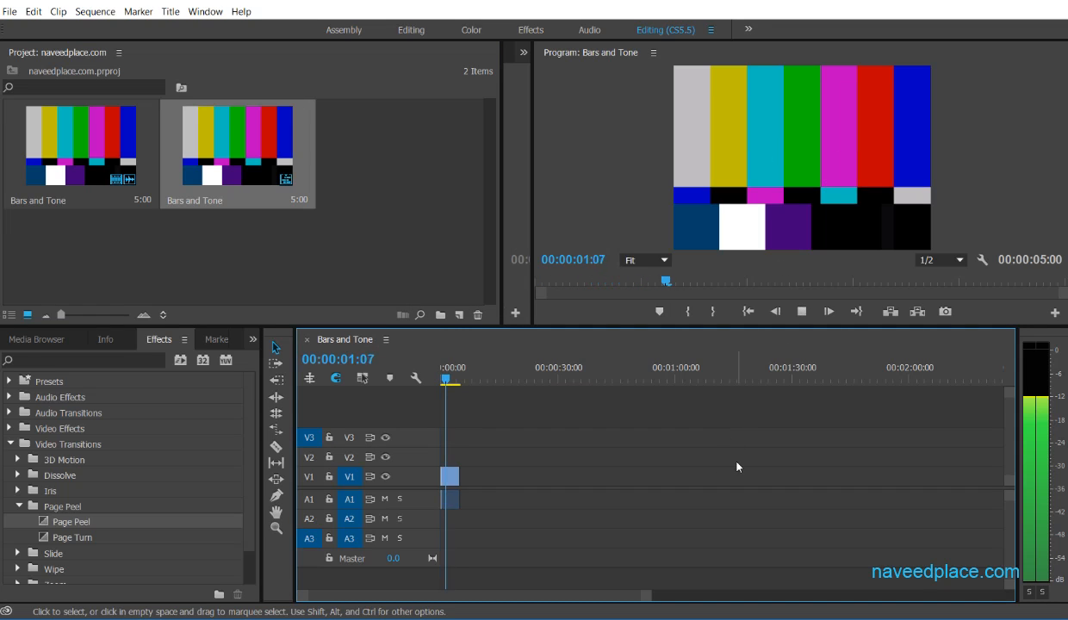
{"action": "key", "text": "space"}
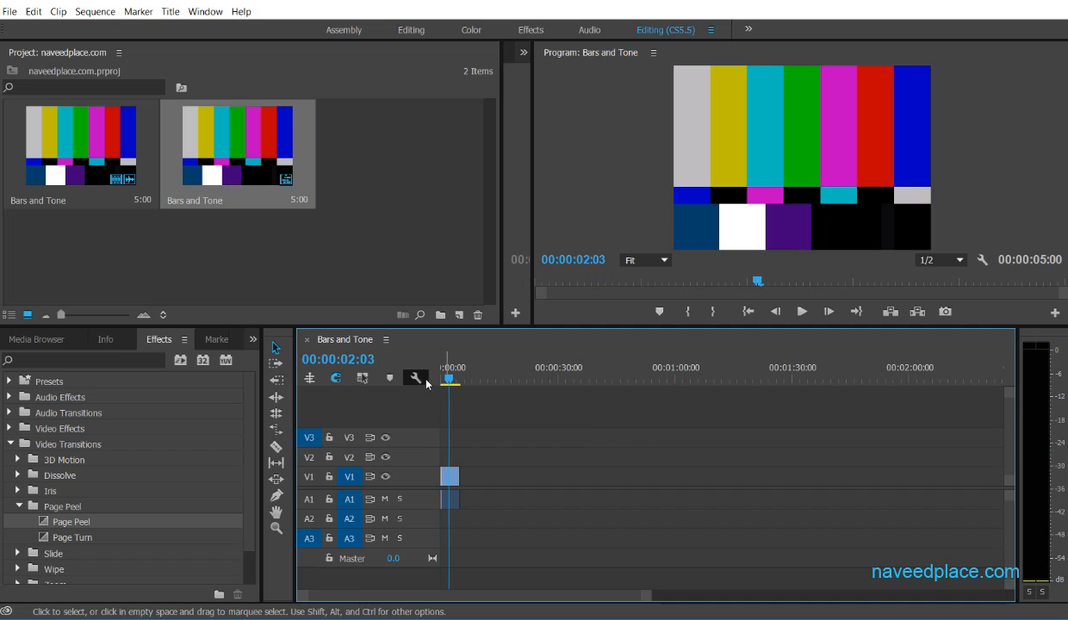
{"action": "left_click_drag", "start_coordinate": [446, 379], "coordinate": [440, 381]}
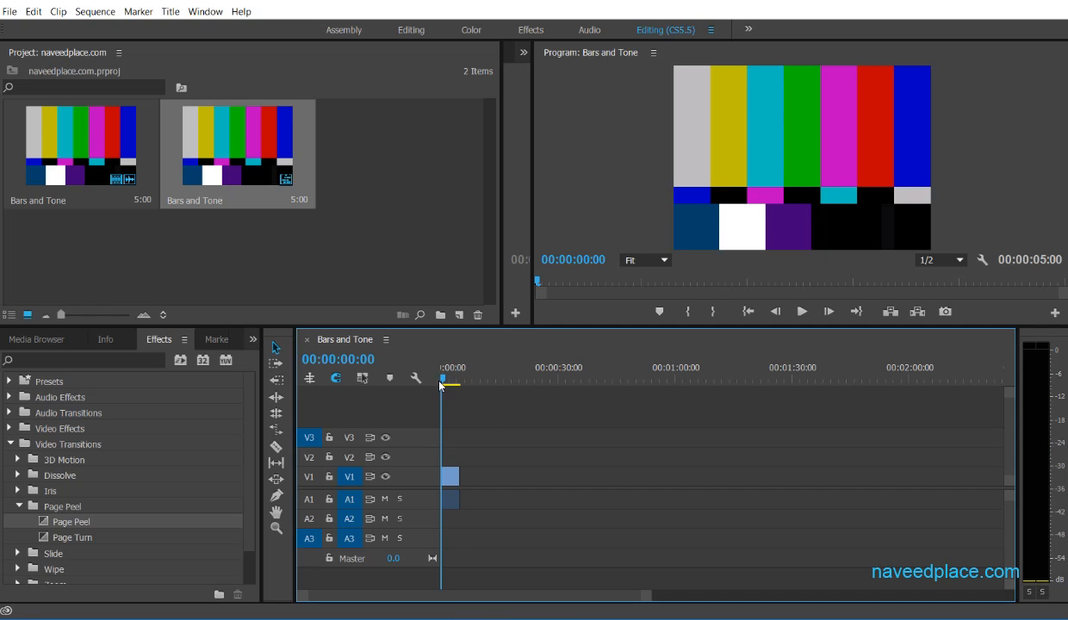
{"action": "key", "text": "space"}
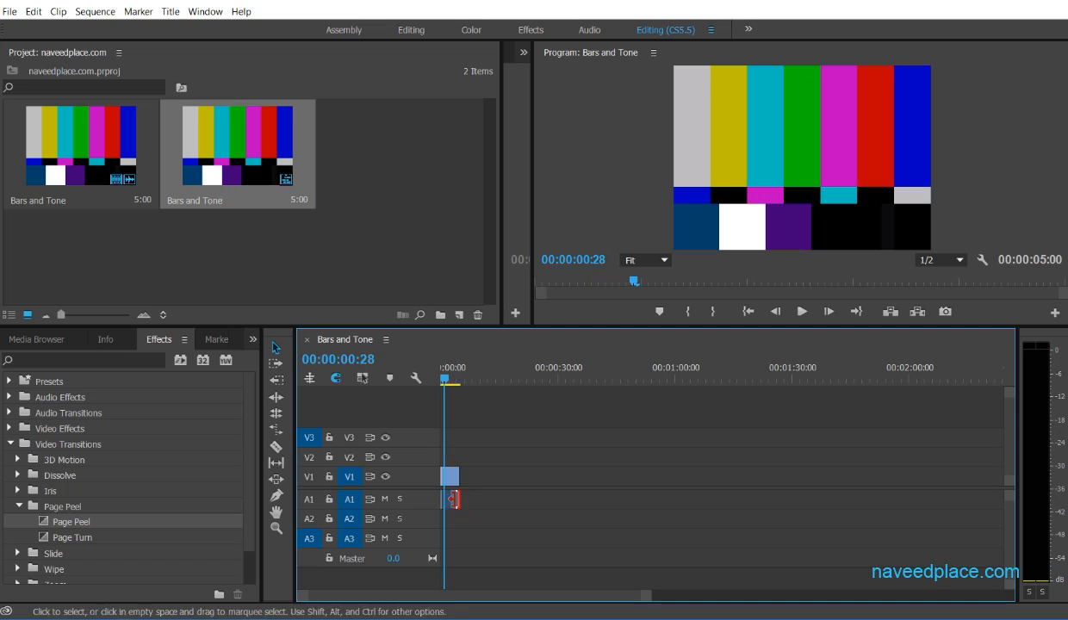
{"action": "left_click_drag", "start_coordinate": [446, 497], "coordinate": [695, 498]}
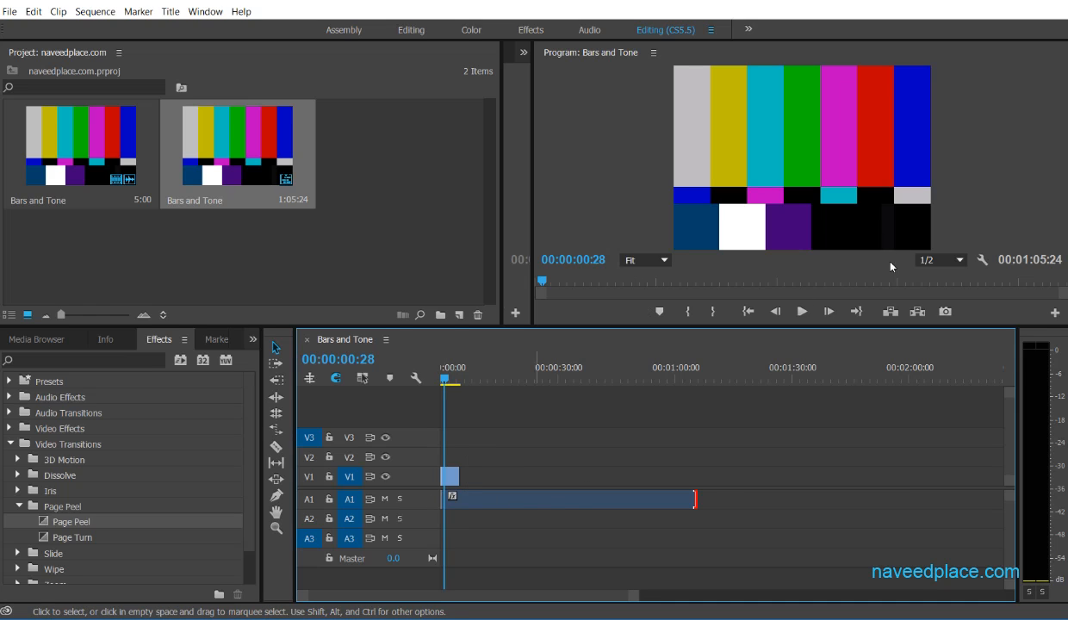
Clear the bars video and its extended audio from the Bars and Tone sequence.
{"action": "right_click", "coordinate": [362, 157]}
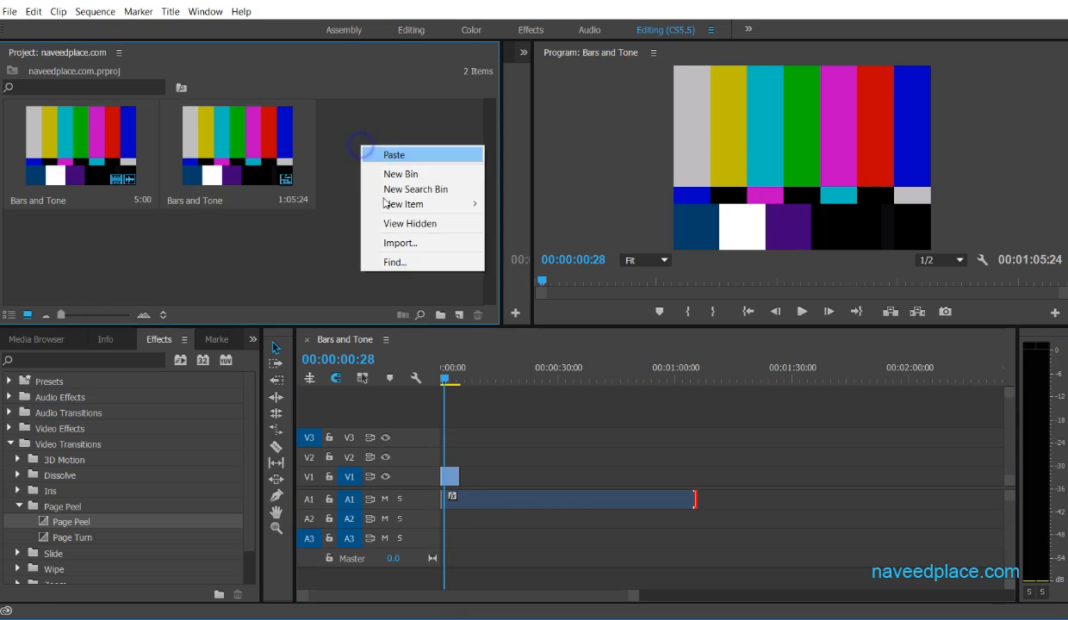
{"action": "mouse_move", "coordinate": [398, 204]}
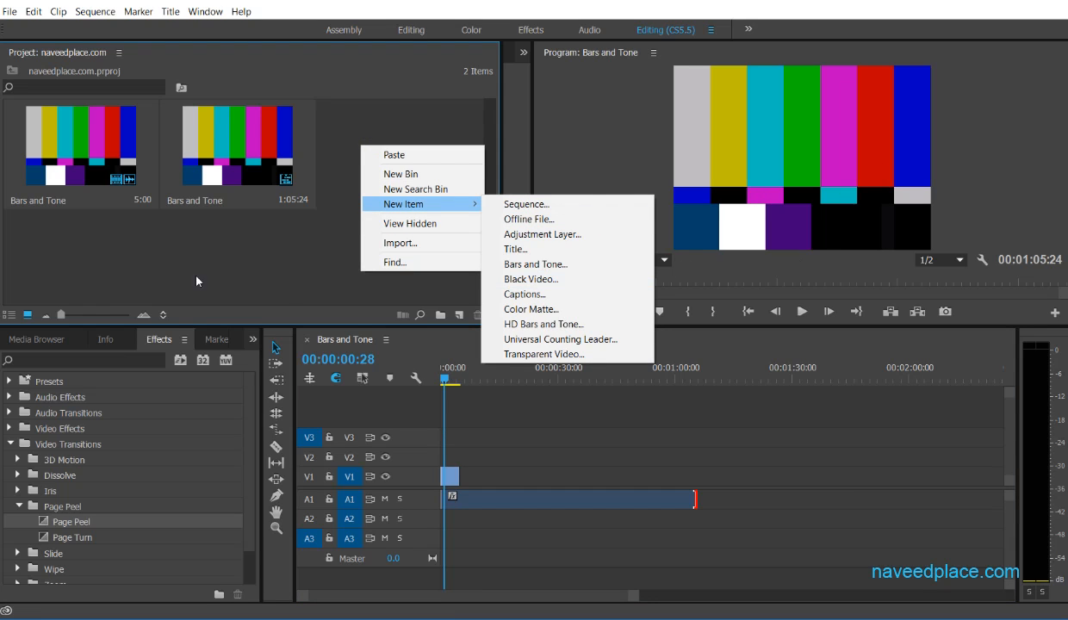
{"action": "left_click", "coordinate": [280, 349]}
{"action": "left_click_drag", "start_coordinate": [630, 542], "coordinate": [437, 447]}
{"action": "key", "text": "Delete"}
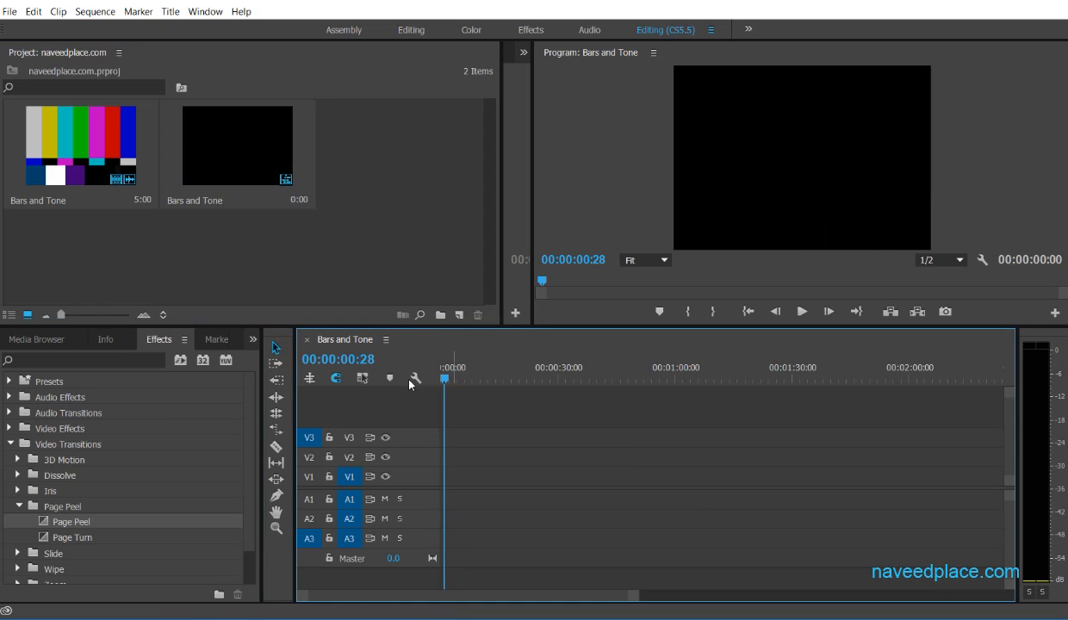
Create a Black Video item at 856 x 612 and 30.00fps, and place it at the start of V1.
{"action": "right_click", "coordinate": [391, 175]}
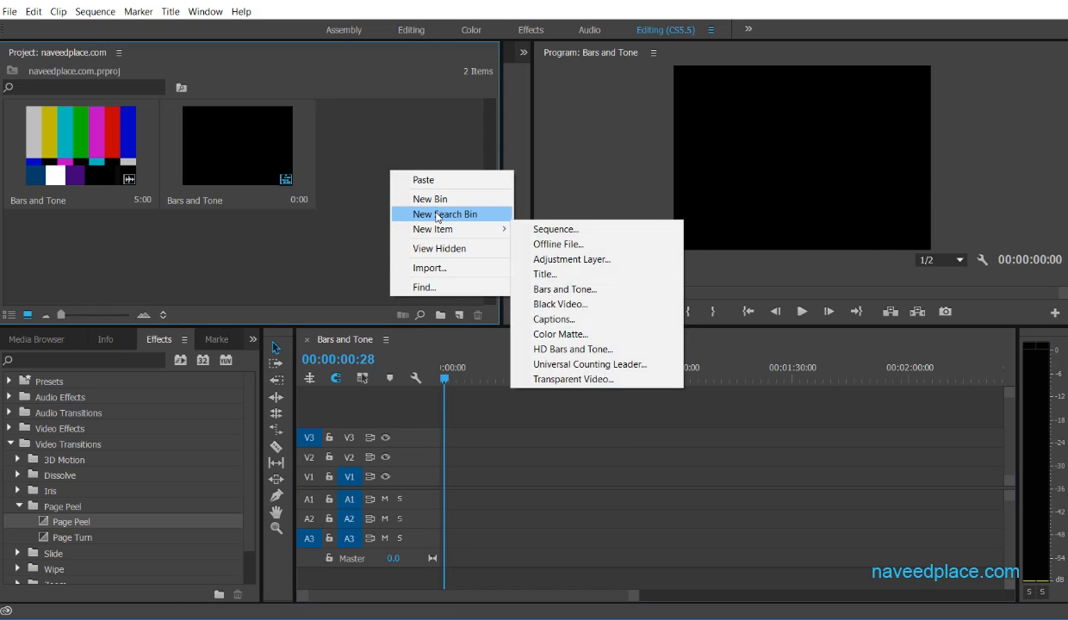
{"action": "mouse_move", "coordinate": [428, 228]}
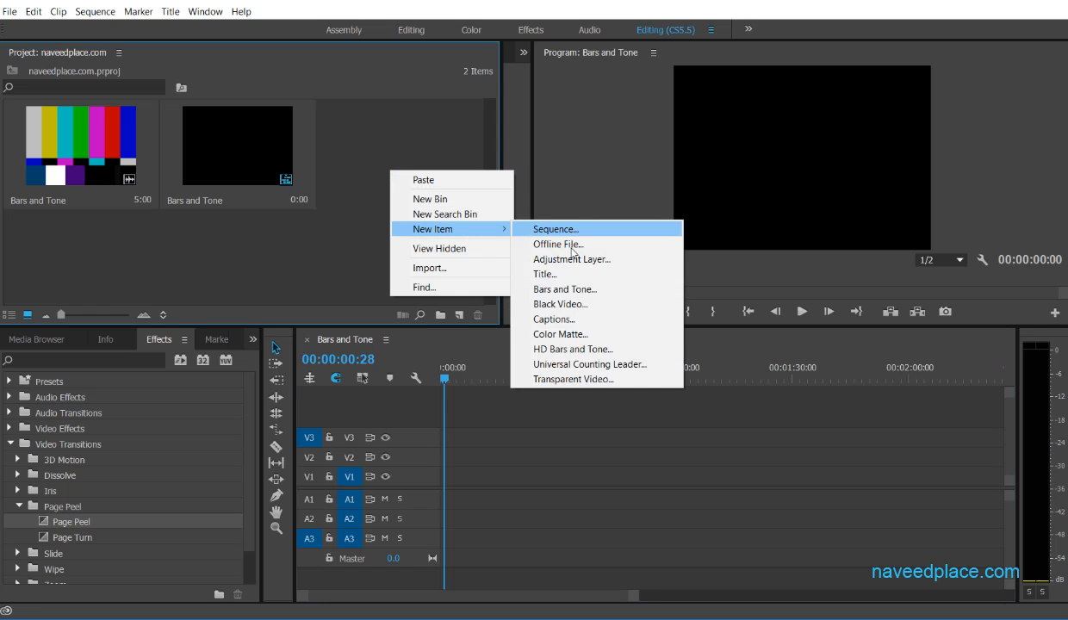
{"action": "left_click", "coordinate": [608, 304]}
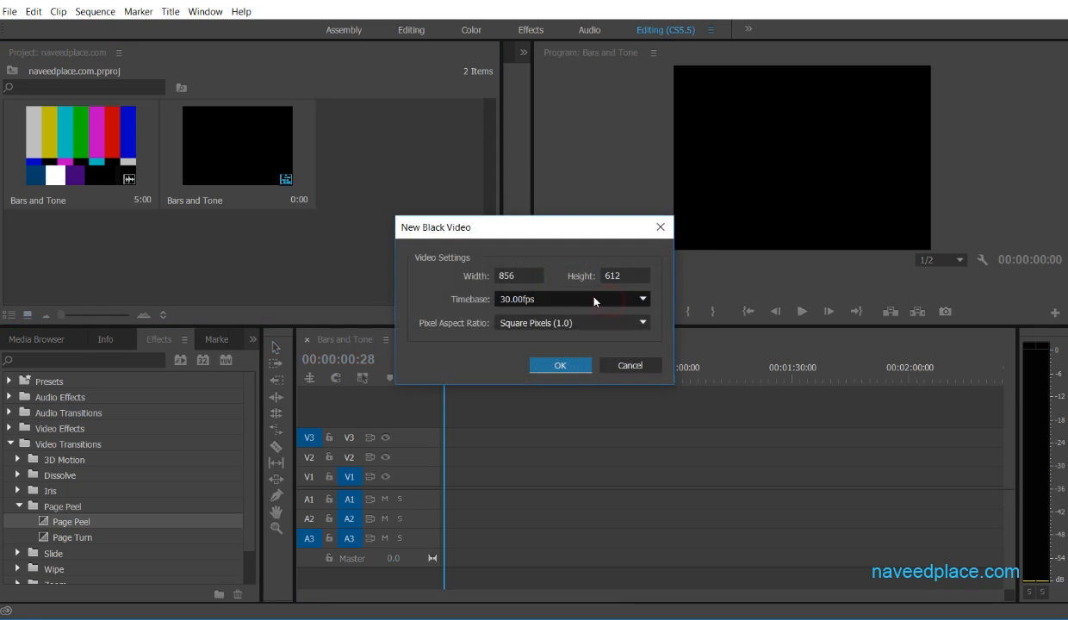
{"action": "left_click", "coordinate": [556, 364]}
{"action": "left_click_drag", "start_coordinate": [447, 277], "coordinate": [450, 476]}
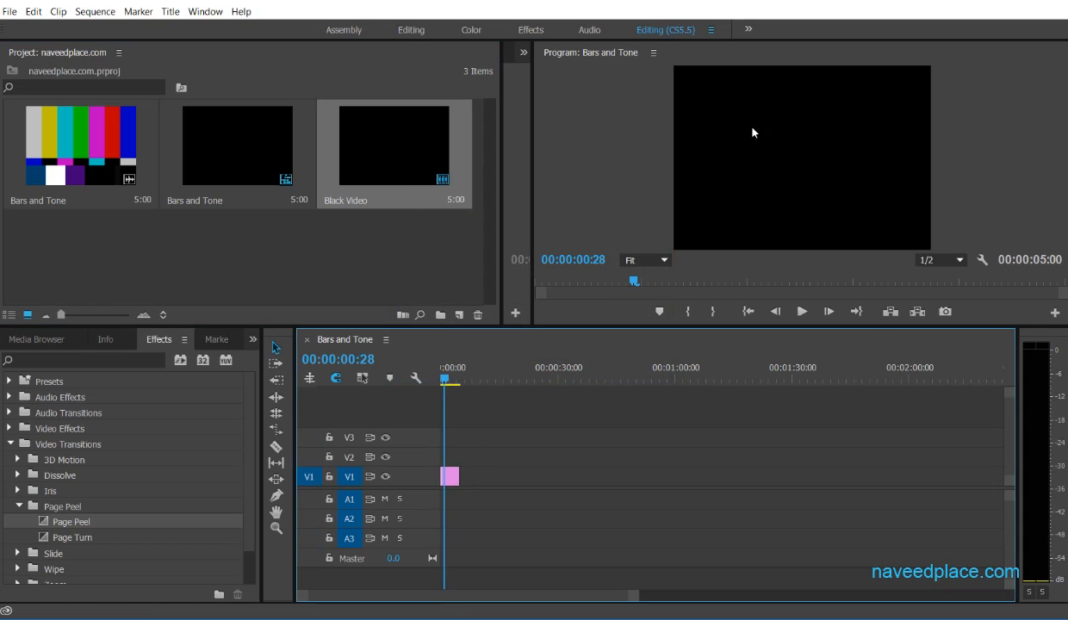
Select the Black Video clip on V1 and delete it from the sequence.
{"action": "left_click", "coordinate": [457, 477]}
{"action": "left_click", "coordinate": [447, 470]}
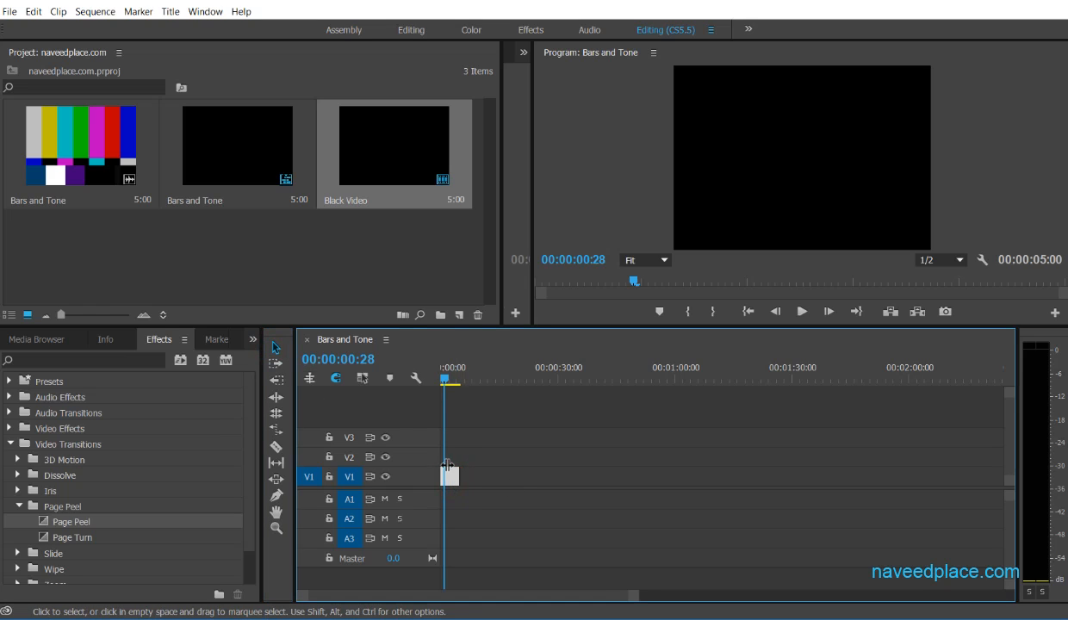
{"action": "left_click", "coordinate": [441, 476]}
{"action": "left_click", "coordinate": [451, 478]}
{"action": "key", "text": "Delete"}
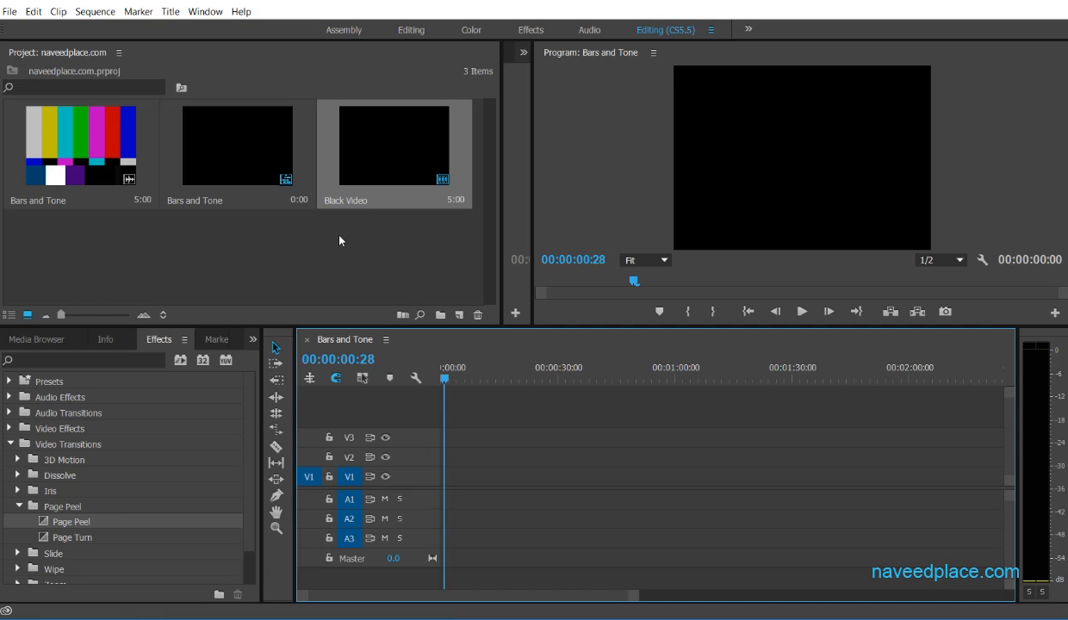
Create a Captions item at 856 x 612 and 30.00fps, place it on V1, and return the playhead to the sequence start.
{"action": "right_click", "coordinate": [362, 251]}
{"action": "mouse_move", "coordinate": [413, 308]}
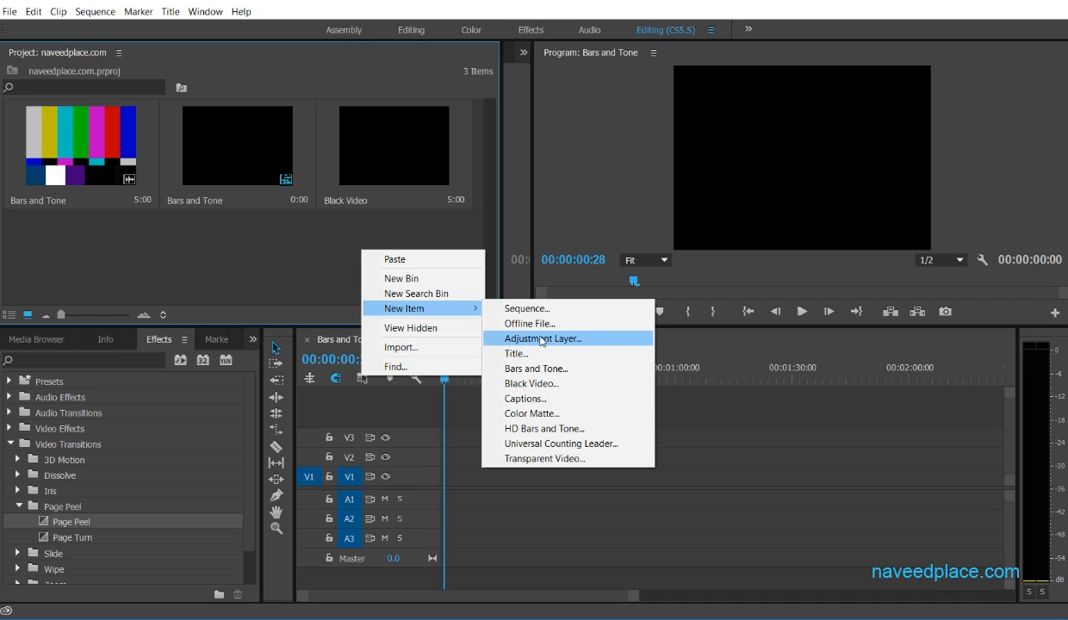
{"action": "left_click", "coordinate": [544, 399]}
{"action": "left_click", "coordinate": [548, 364]}
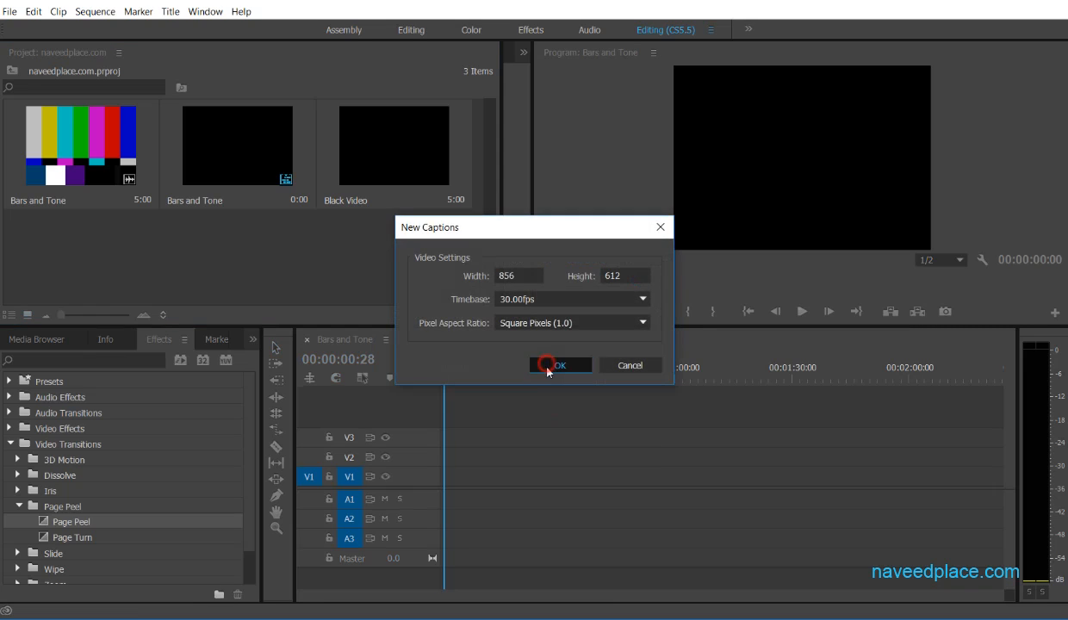
{"action": "left_click", "coordinate": [512, 335]}
{"action": "left_click_drag", "start_coordinate": [411, 177], "coordinate": [447, 477]}
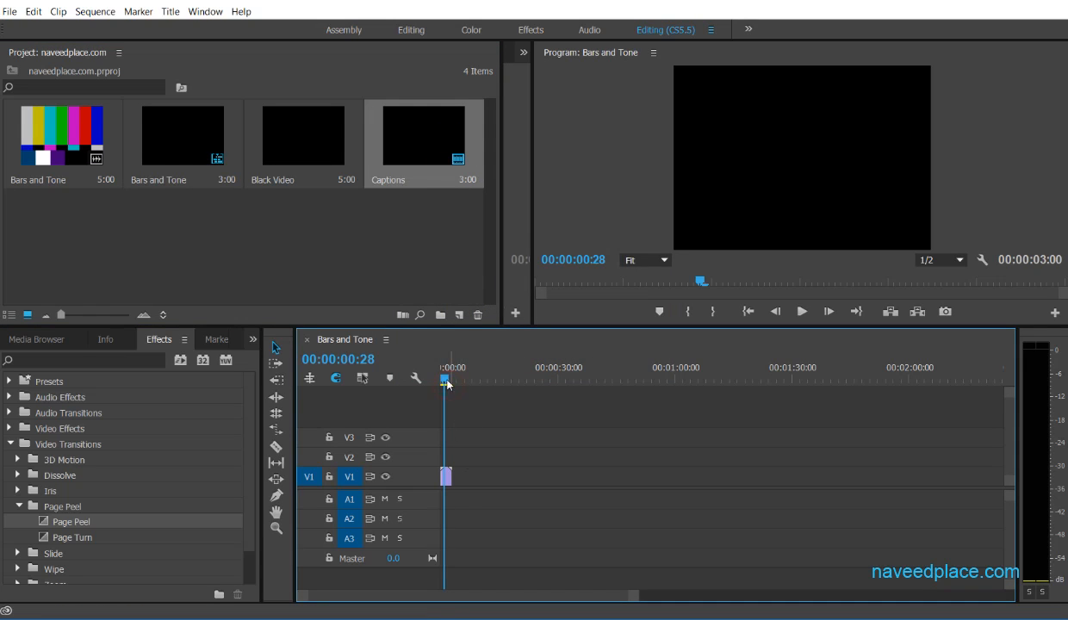
{"action": "left_click", "coordinate": [437, 371]}
Create an HD Bars and Tone item with the default settings, and place it at the start of V3 for a brief preview.
{"action": "right_click", "coordinate": [329, 230]}
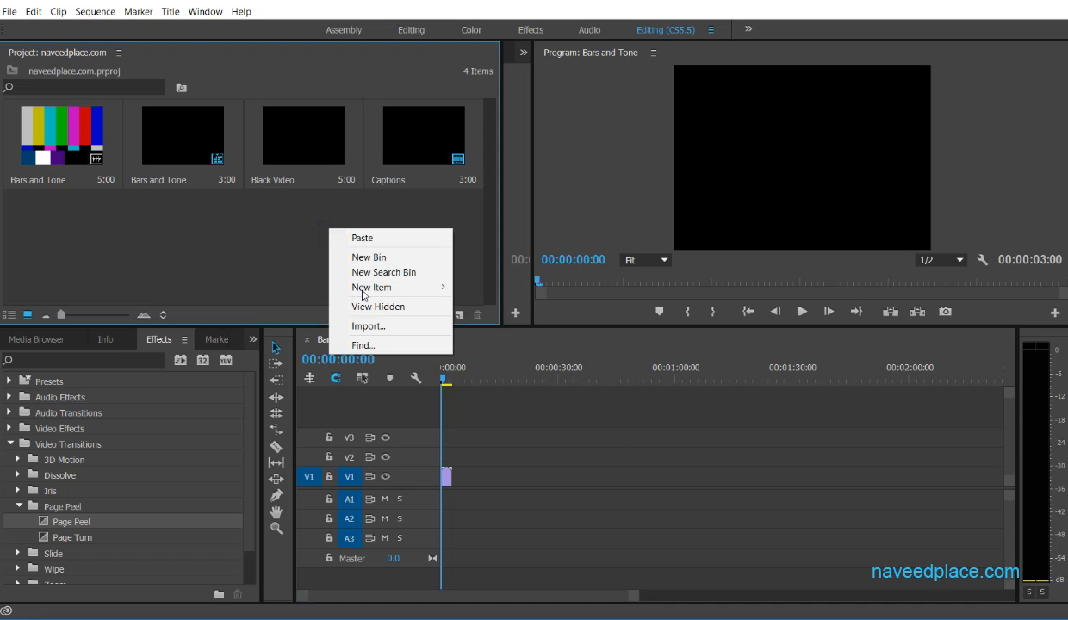
{"action": "mouse_move", "coordinate": [369, 287]}
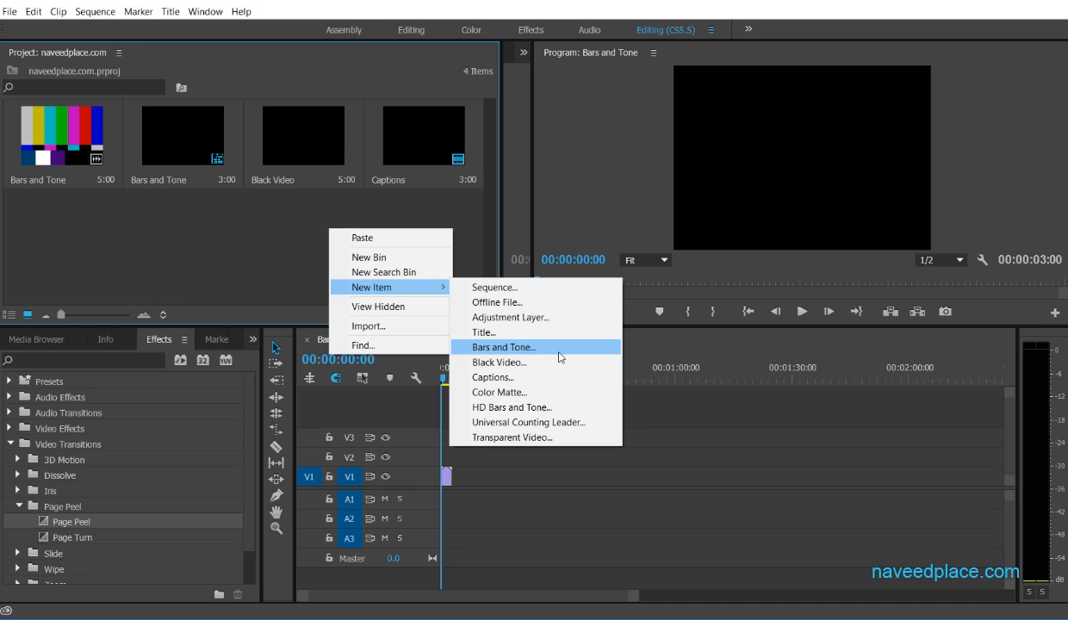
{"action": "left_click", "coordinate": [501, 407]}
{"action": "left_click", "coordinate": [558, 396]}
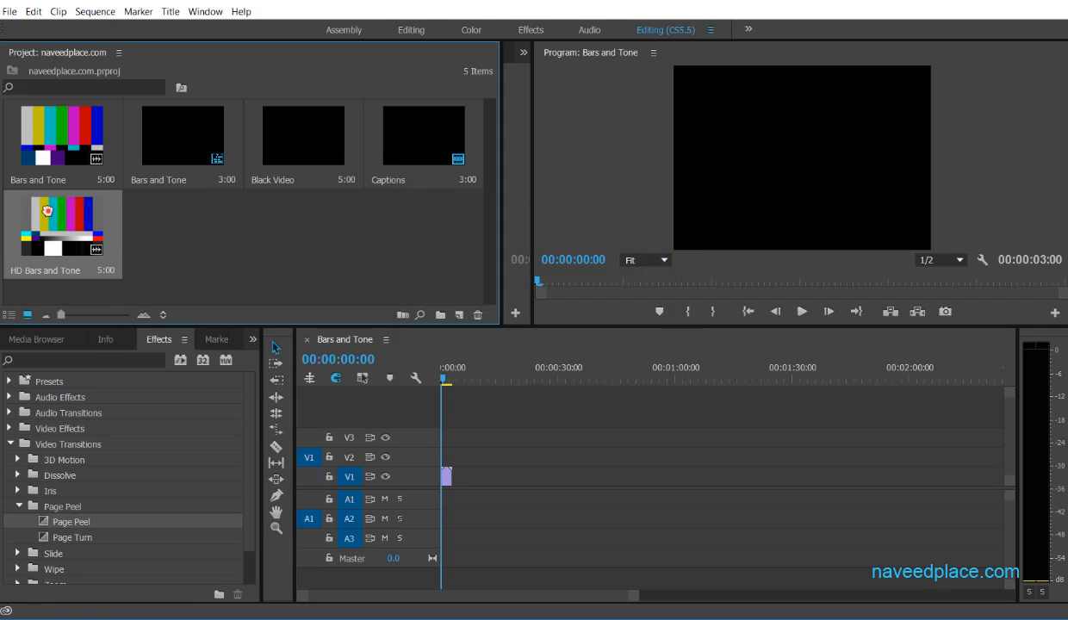
{"action": "left_click_drag", "start_coordinate": [45, 202], "coordinate": [433, 448]}
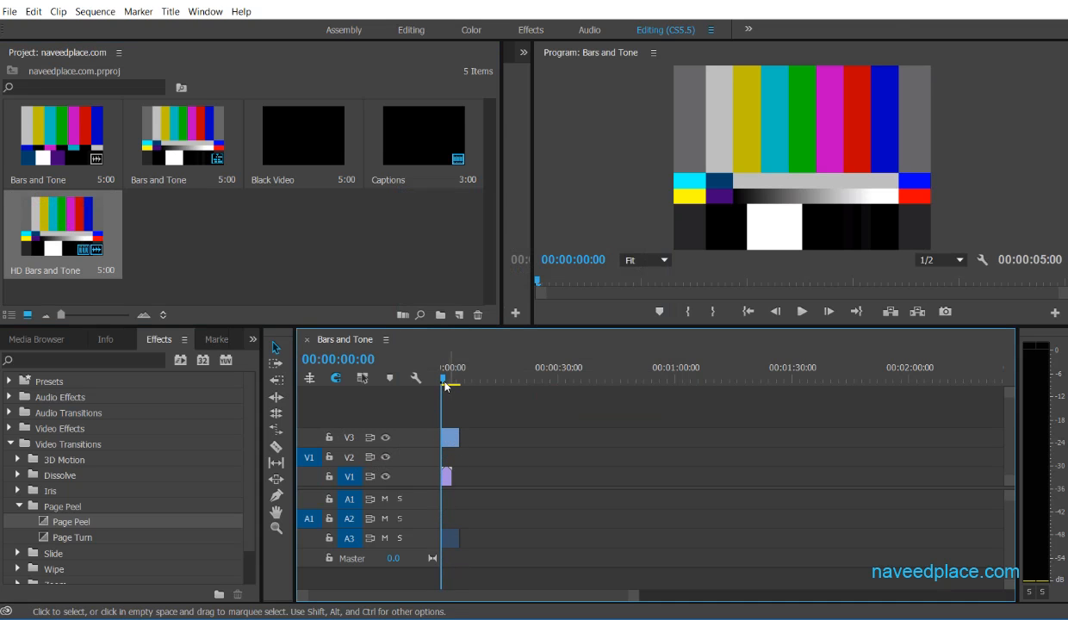
{"action": "key", "text": "space"}
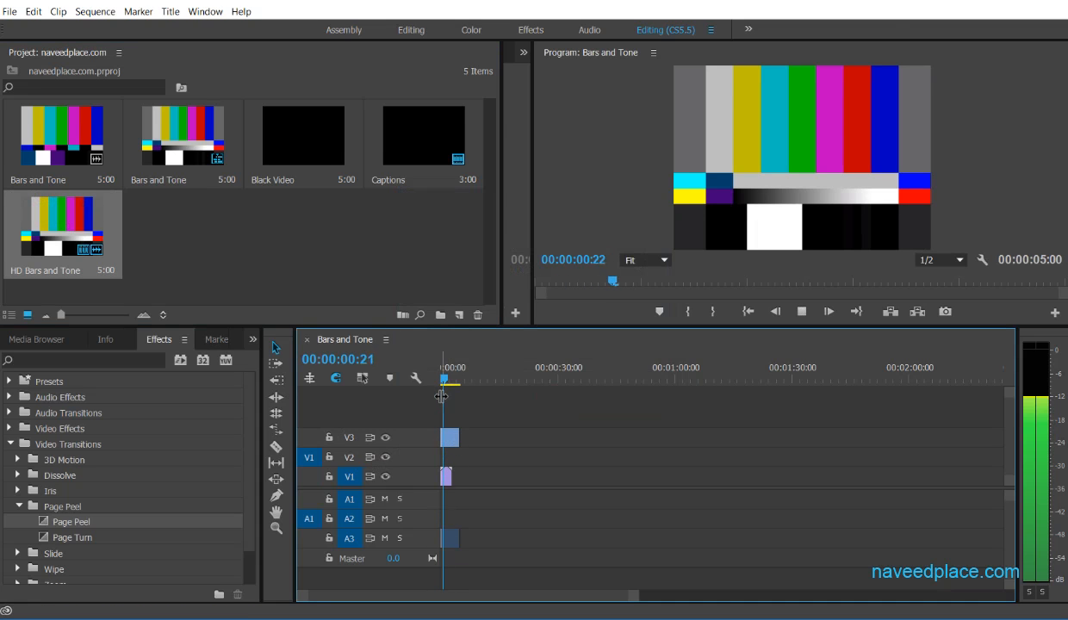
{"action": "key", "text": "space"}
Delete the HD Bars and Tone and Captions clips from the sequence.
{"action": "right_click", "coordinate": [343, 229]}
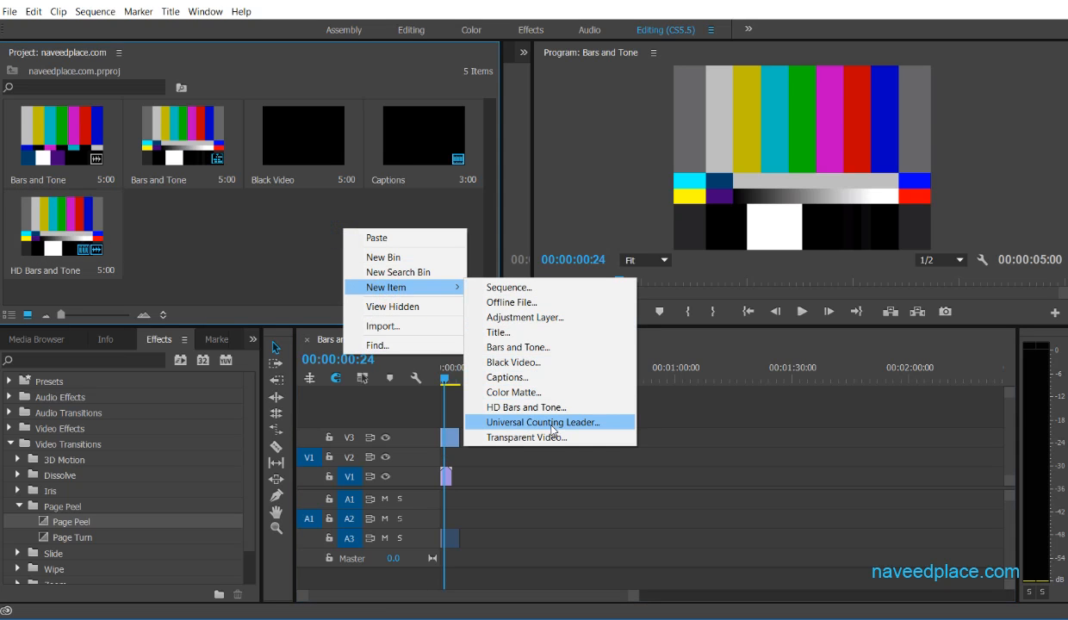
{"action": "left_click", "coordinate": [549, 485]}
{"action": "left_click_drag", "start_coordinate": [490, 544], "coordinate": [442, 421]}
{"action": "key", "text": "Delete"}
Create a Universal Counting Leader at 856 x 612, 30.00fps and 32000 Hz with default colors, and place it at the start of V2 for a brief preview.
{"action": "right_click", "coordinate": [258, 226]}
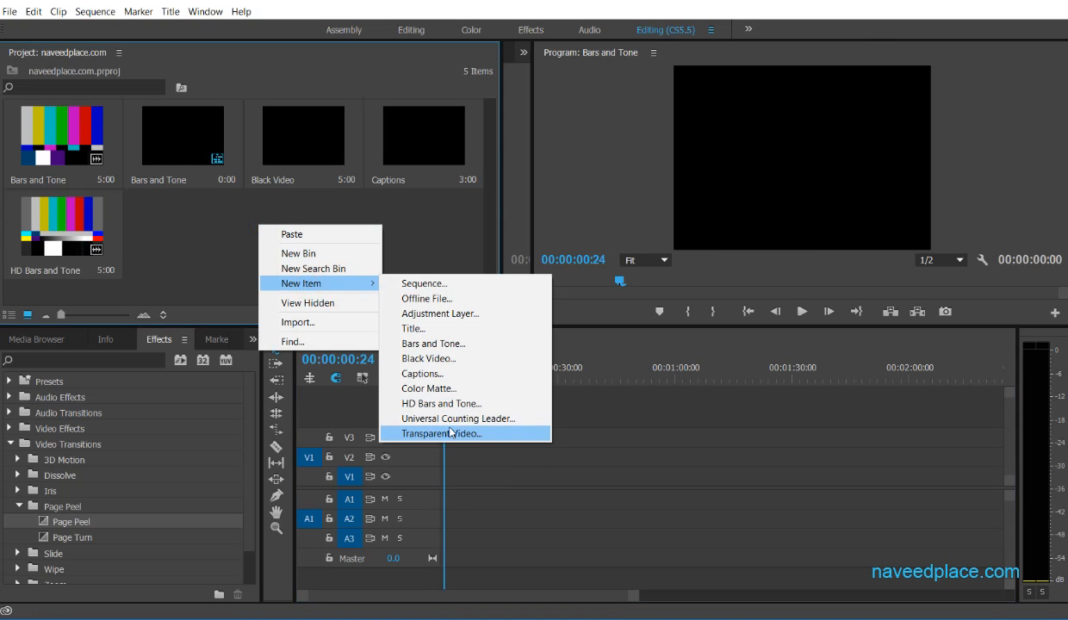
{"action": "left_click", "coordinate": [454, 418]}
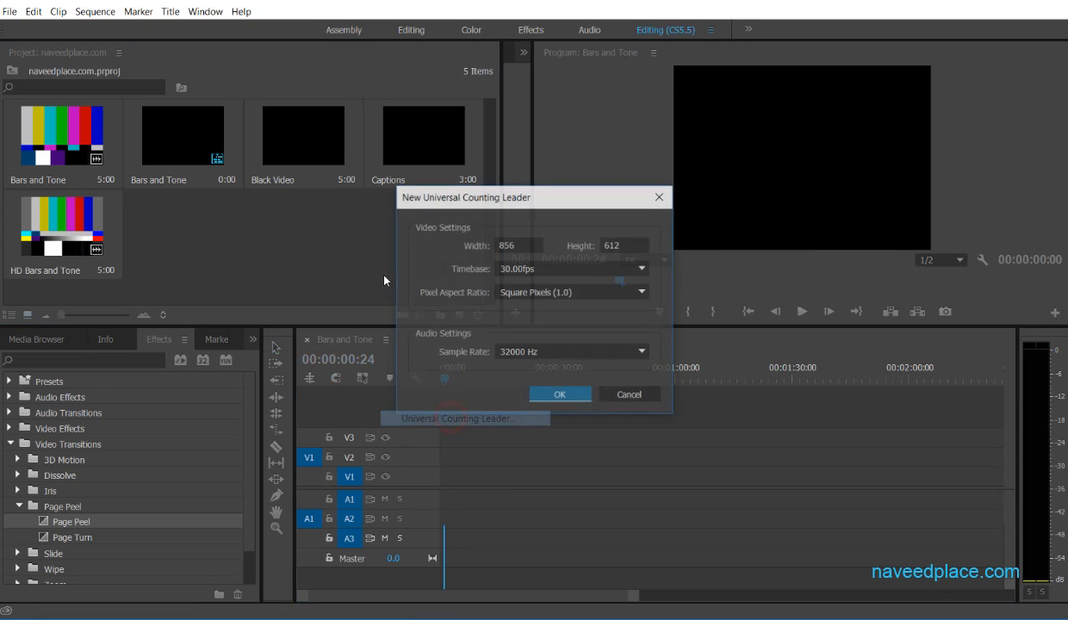
{"action": "left_click", "coordinate": [551, 402]}
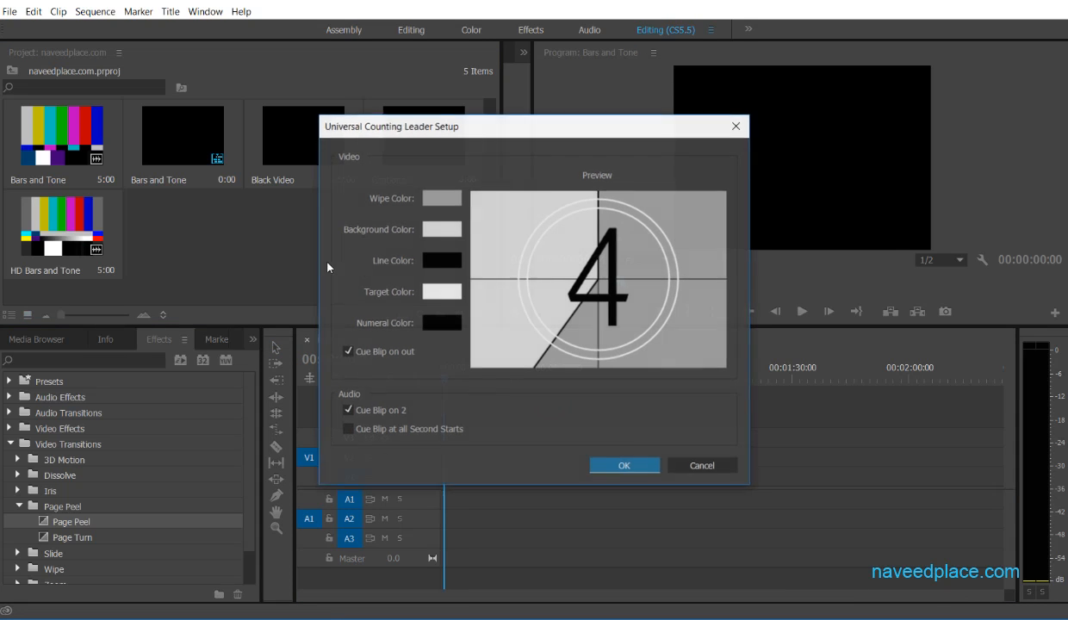
{"action": "left_click", "coordinate": [617, 476]}
{"action": "left_click_drag", "start_coordinate": [186, 229], "coordinate": [401, 454]}
{"action": "key", "text": "space"}
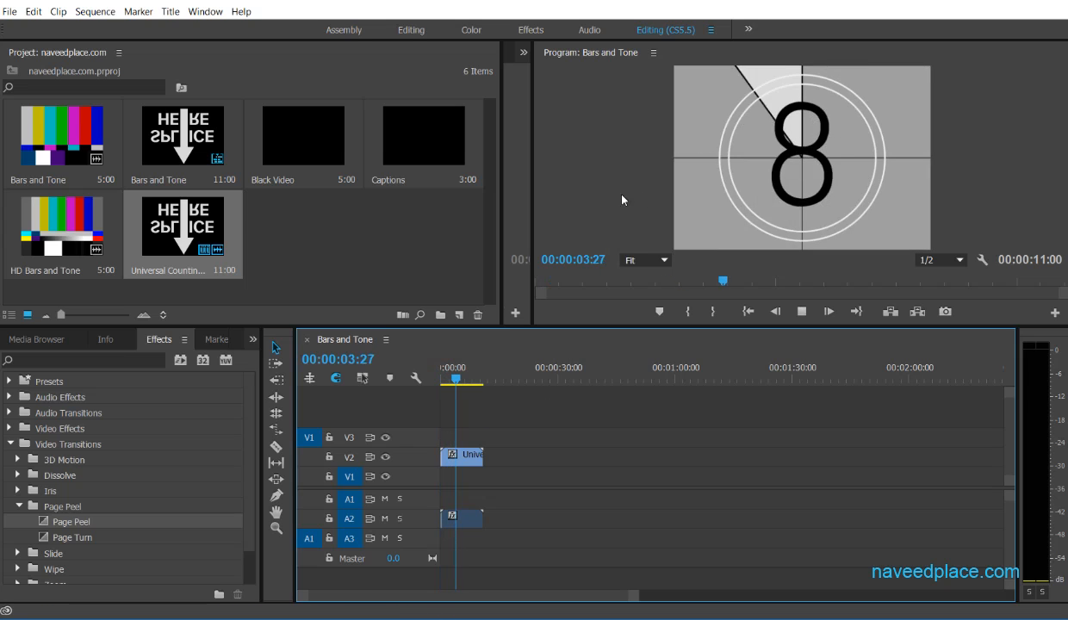
{"action": "key", "text": "space"}
{"action": "right_click", "coordinate": [299, 230]}
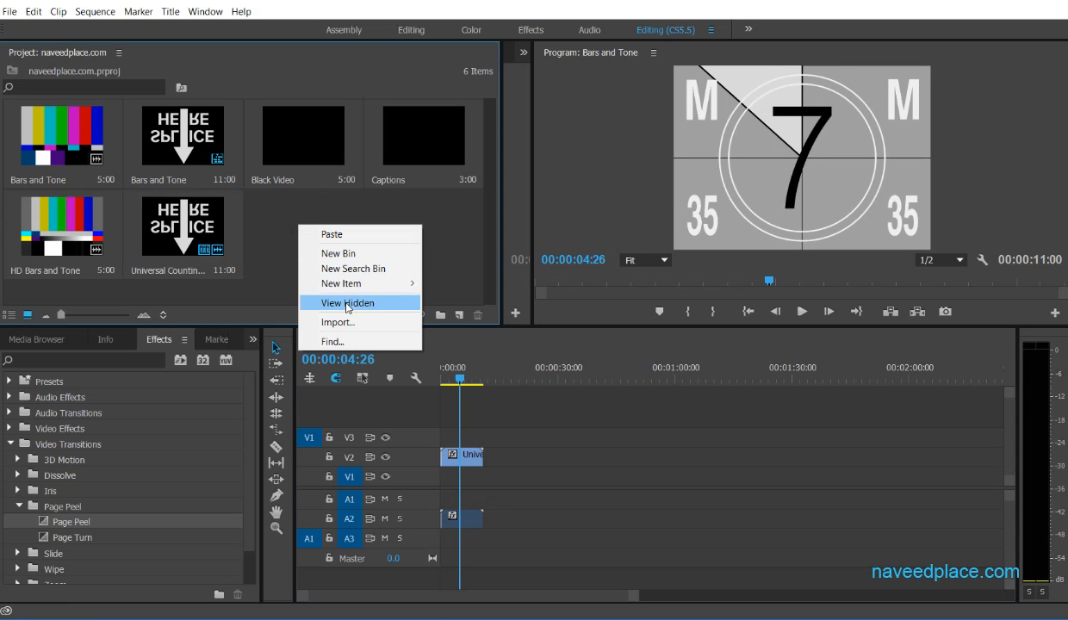
{"action": "mouse_move", "coordinate": [354, 280]}
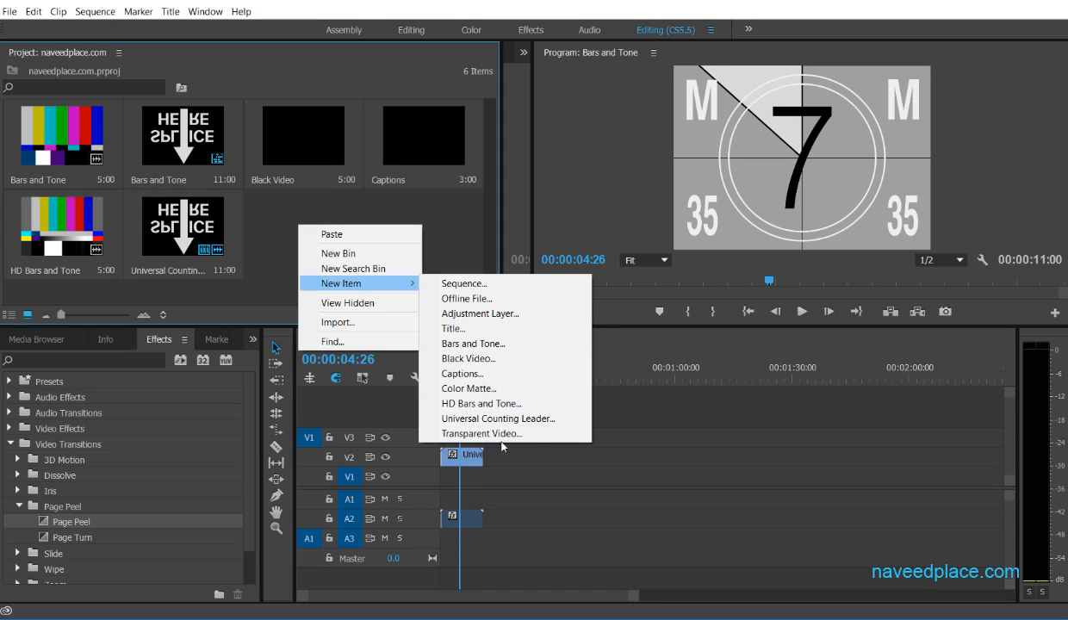
{"action": "left_click", "coordinate": [543, 480]}
{"action": "right_click", "coordinate": [339, 229]}
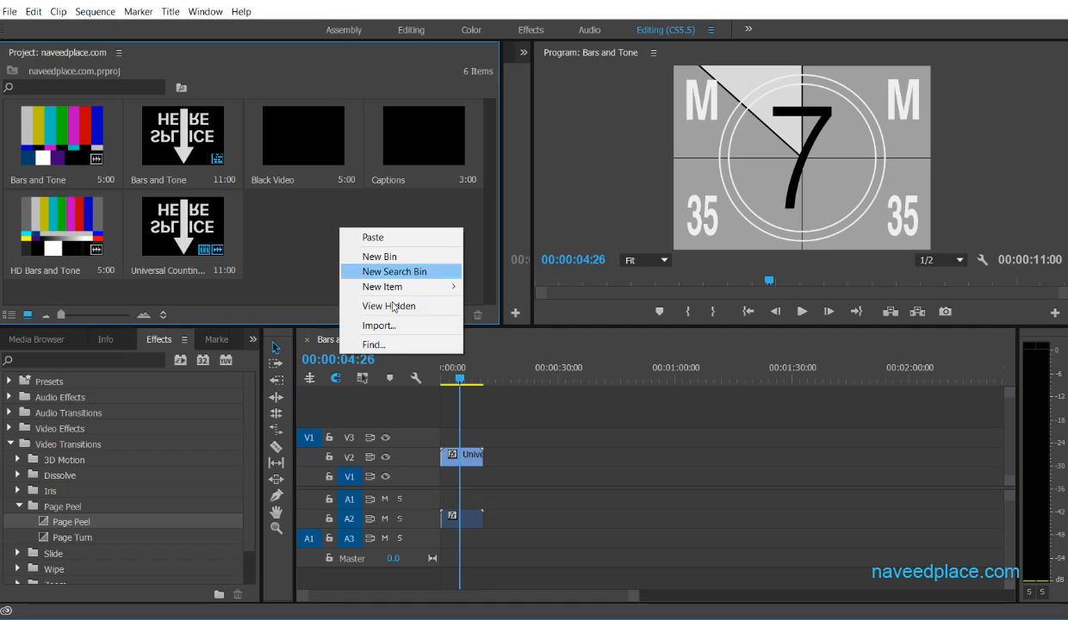
{"action": "left_click", "coordinate": [279, 238]}
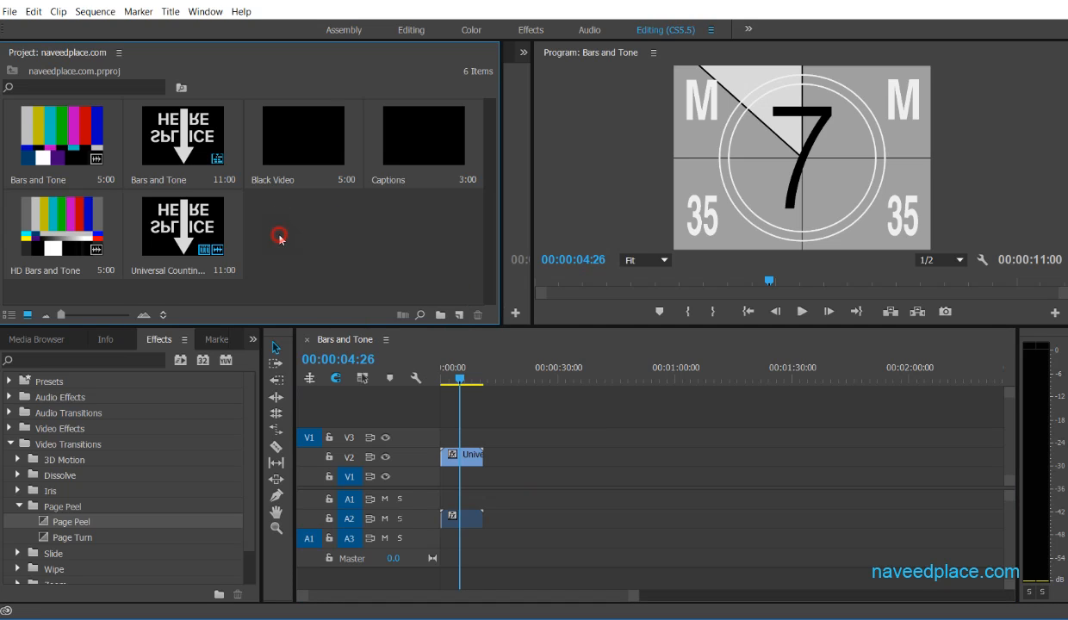